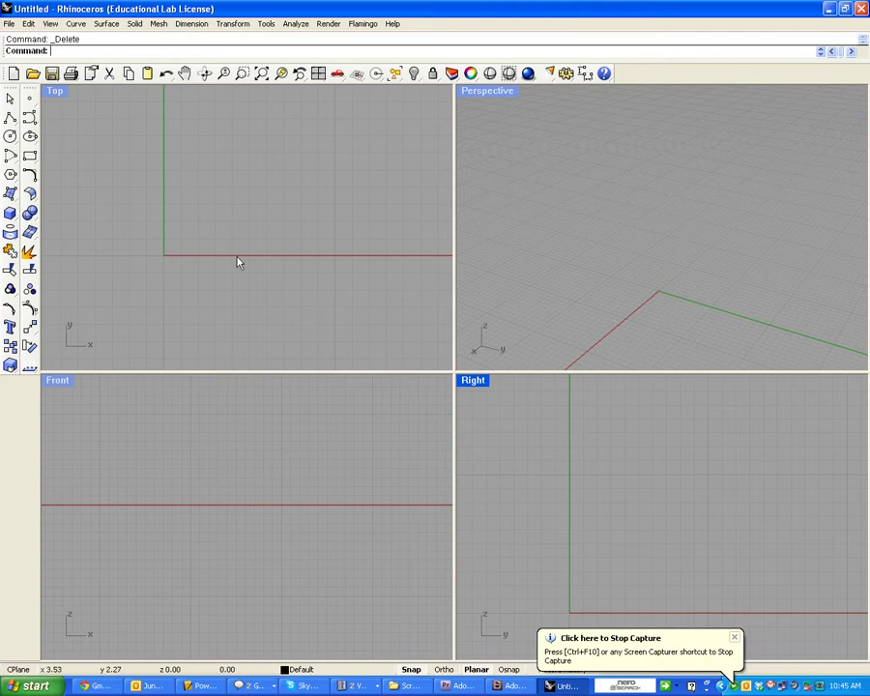
# Create a vertical solid cylinder at the origin in the Top view with radius 0.1 and height 26.
pyautogui.moveTo(228, 288); pyautogui.dragTo(271, 264, button='right')
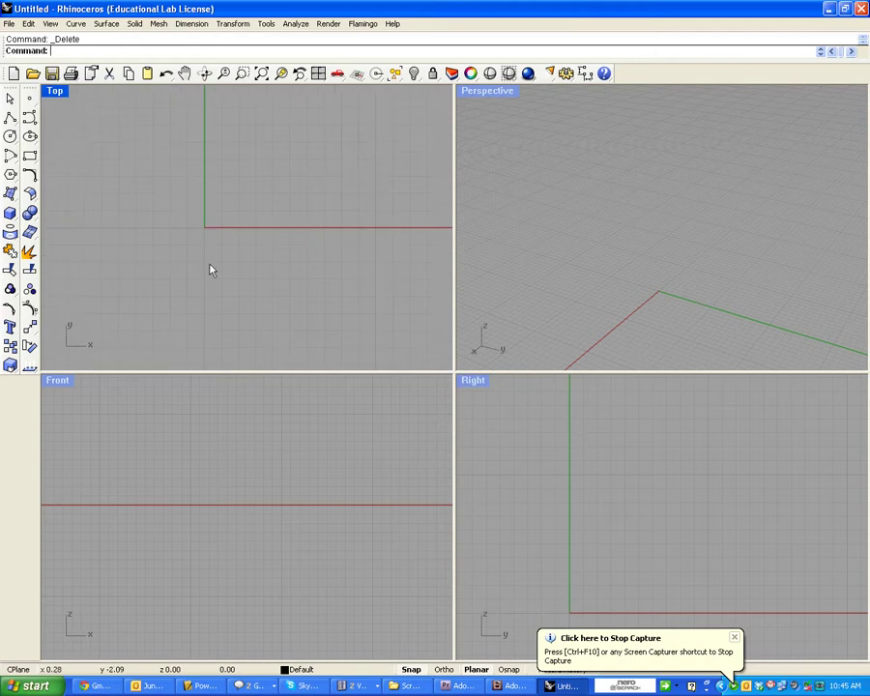
pyautogui.moveTo(210, 267); pyautogui.dragTo(248, 305, button='right')
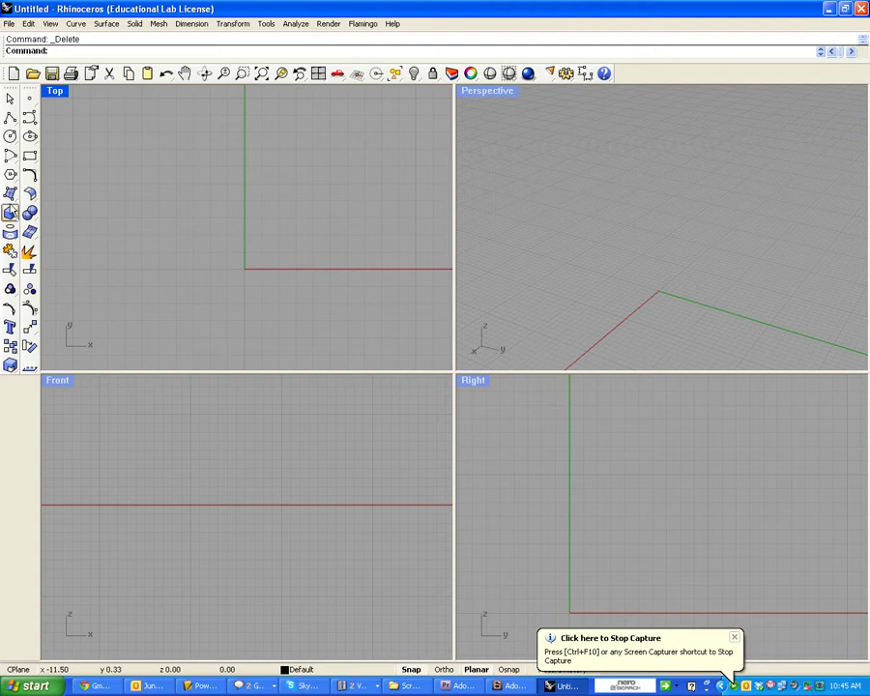
pyautogui.moveTo(11, 217); pyautogui.dragTo(31, 244)
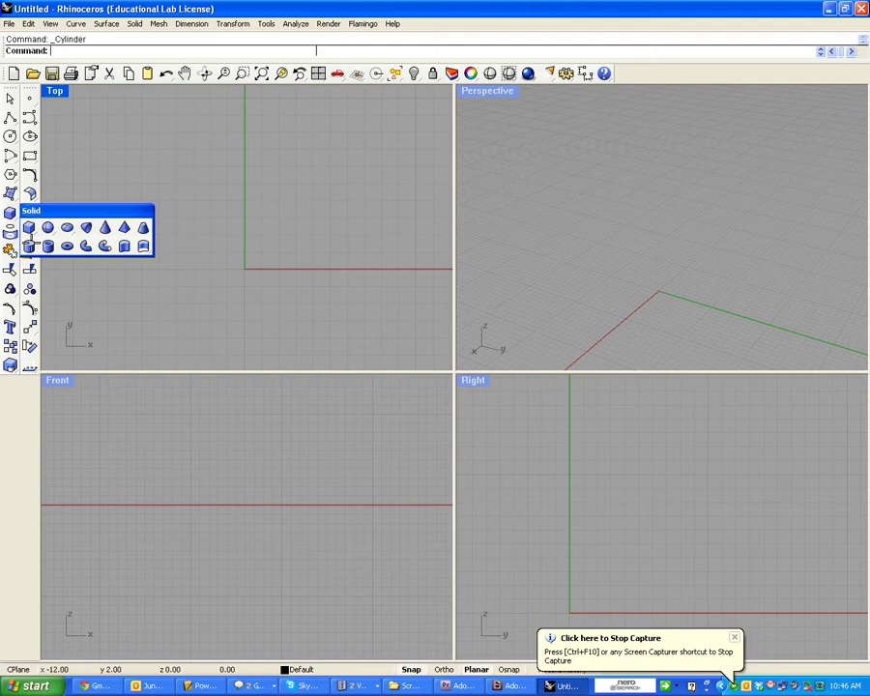
pyautogui.click(246, 270)
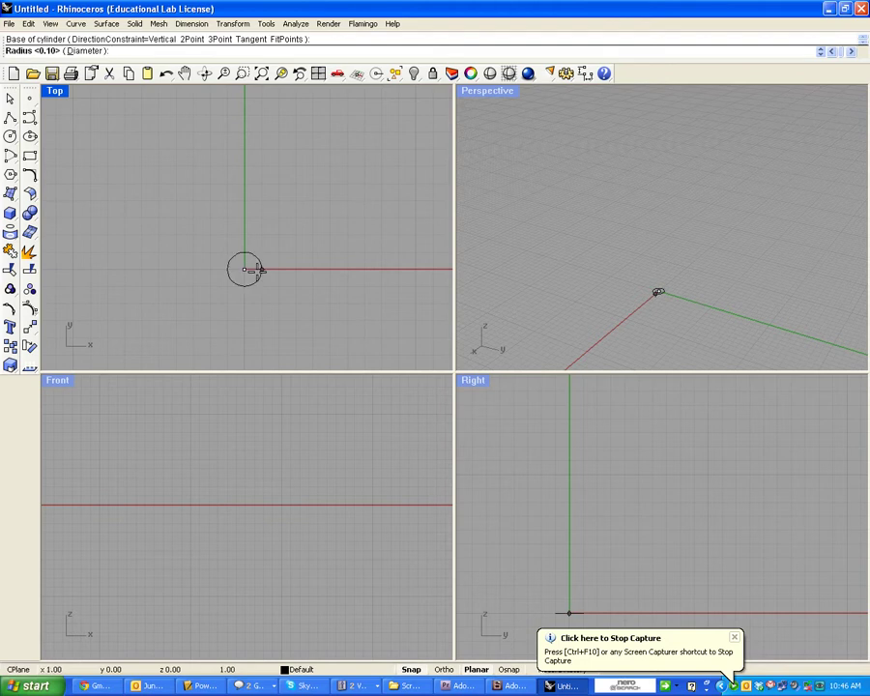
pyautogui.write('0.1')
pyautogui.press('Return')
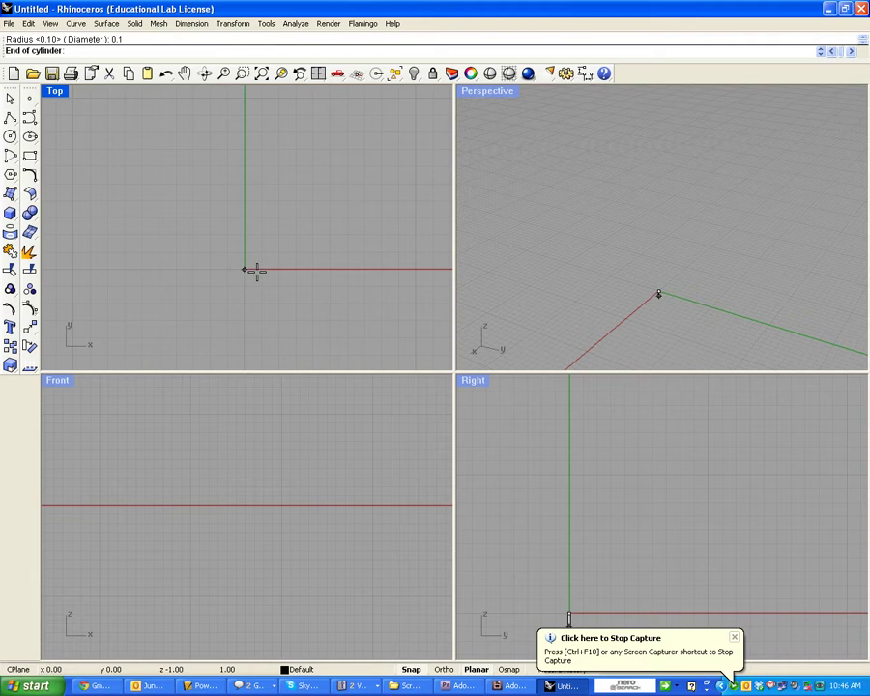
pyautogui.write('26')
pyautogui.press('Return')
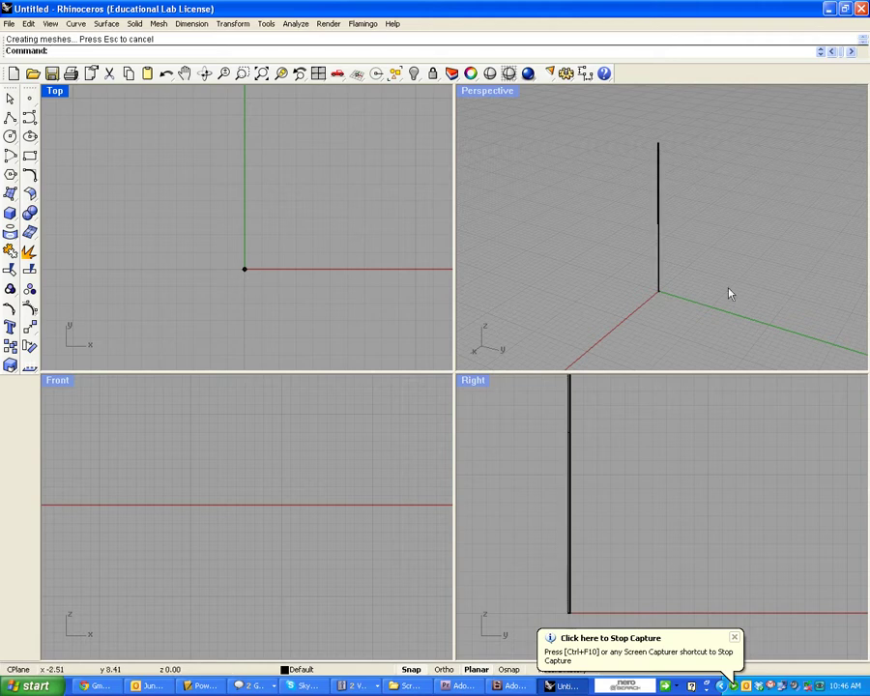
pyautogui.moveTo(685, 290); pyautogui.dragTo(648, 284, button='right')
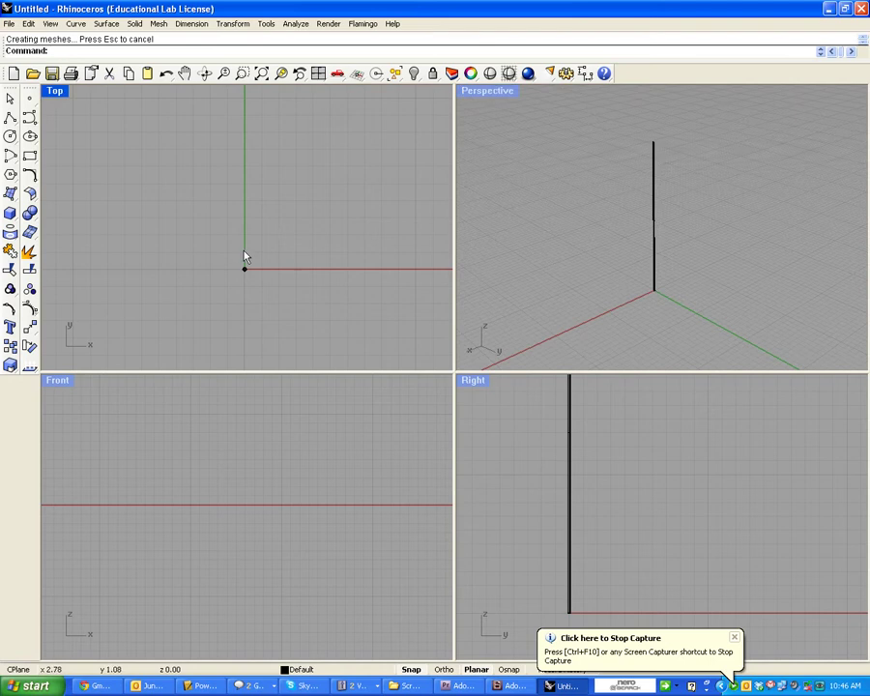
# Draw a circle in the Top view centred at 5,0 on the X axis with radius 5, passing through the cylinder's base.
pyautogui.moveTo(244, 254); pyautogui.dragTo(189, 234, button='right')
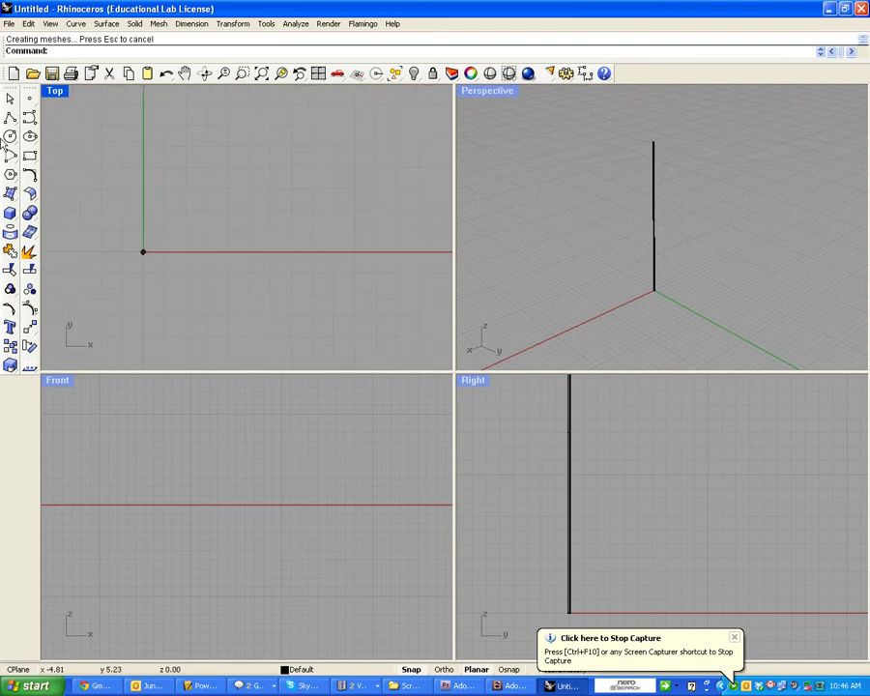
pyautogui.click(11, 137)
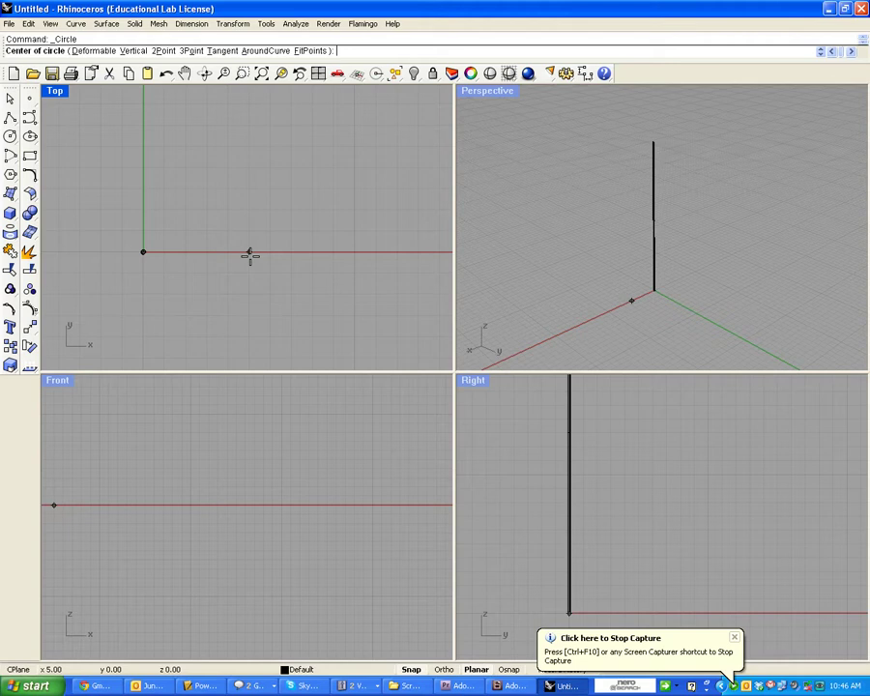
pyautogui.click(248, 253)
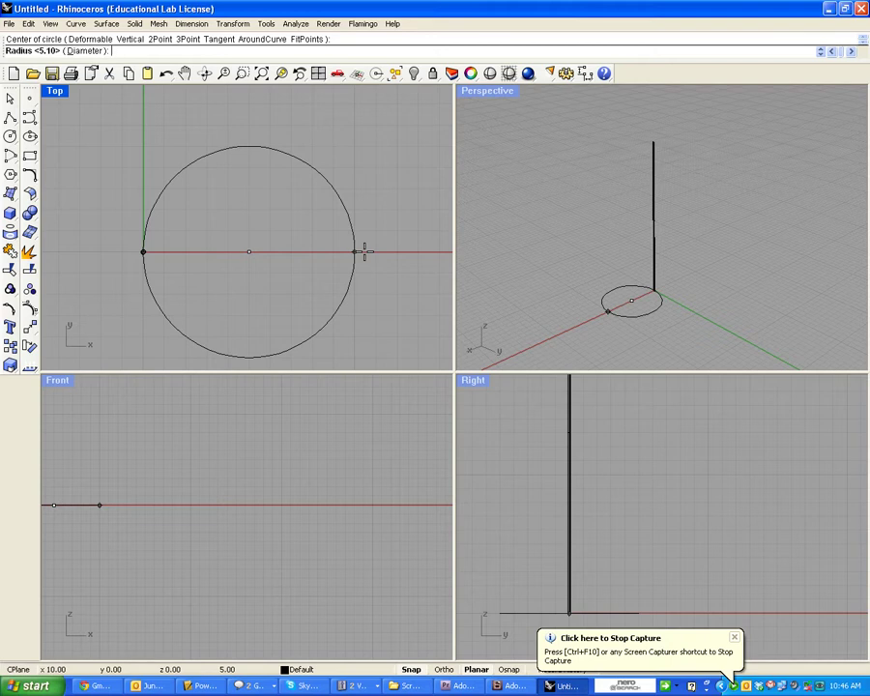
pyautogui.click(365, 252)
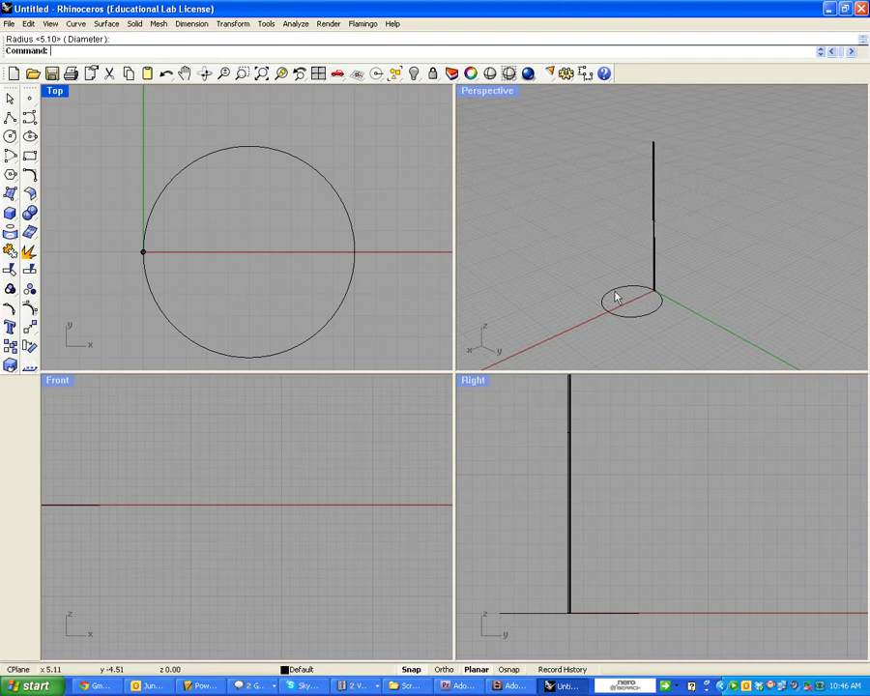
pyautogui.scroll(-2, 246, 273)
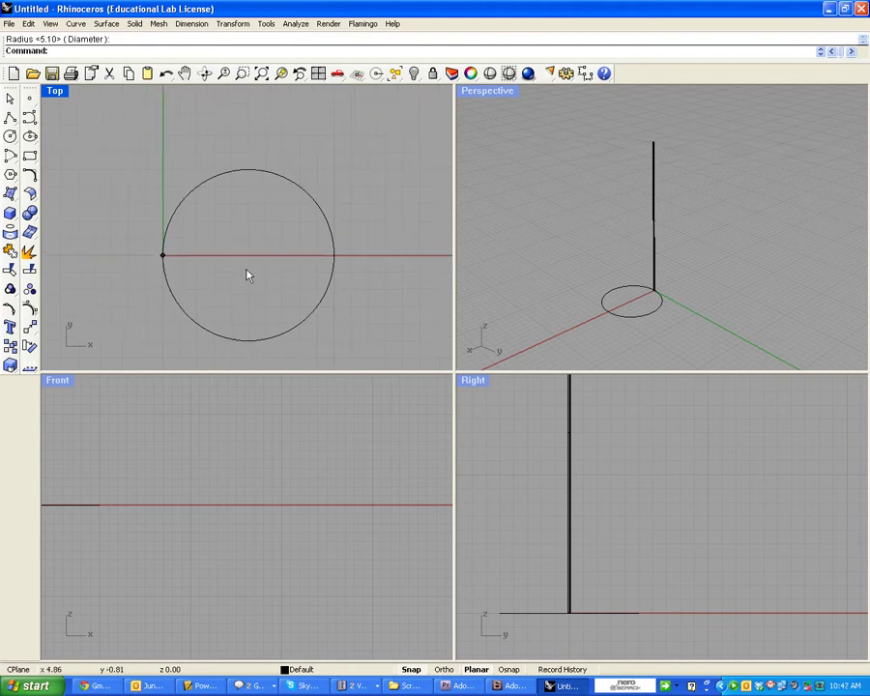
pyautogui.moveTo(246, 272); pyautogui.dragTo(234, 279, button='right')
pyautogui.scroll(-1, 211, 269)
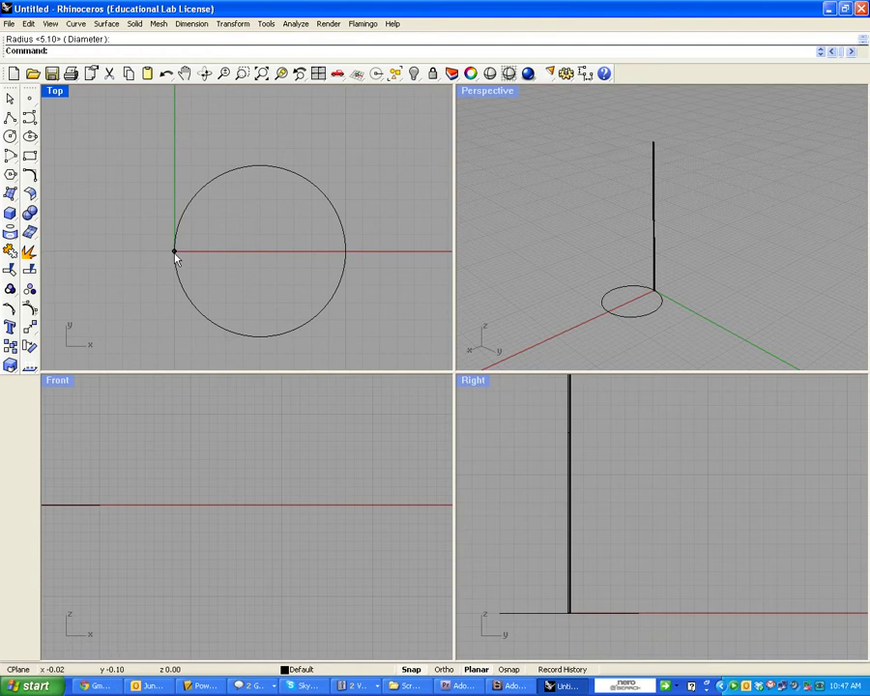
pyautogui.click(175, 253)
pyautogui.click(210, 288)
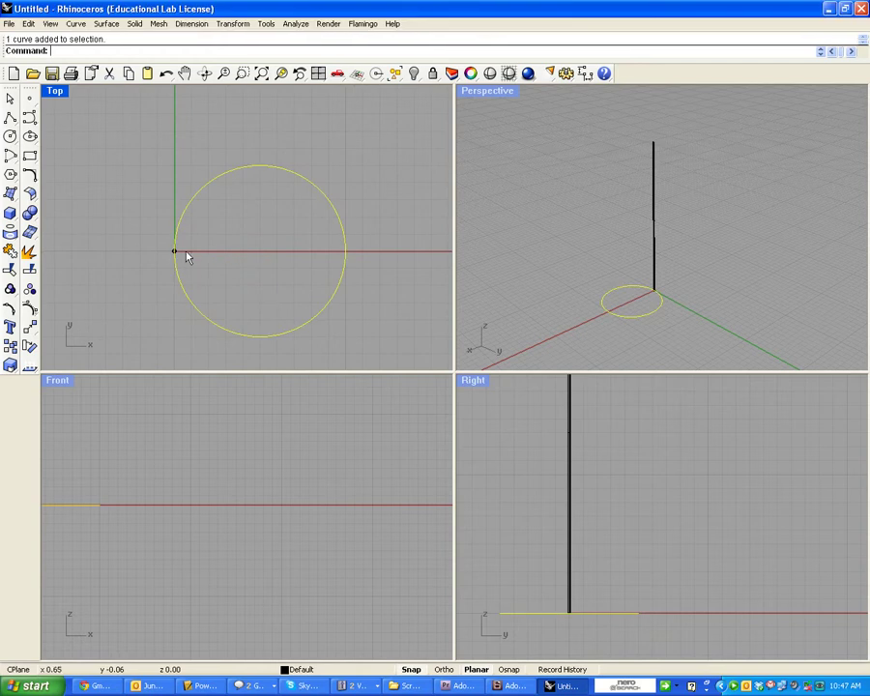
pyautogui.press('Escape')
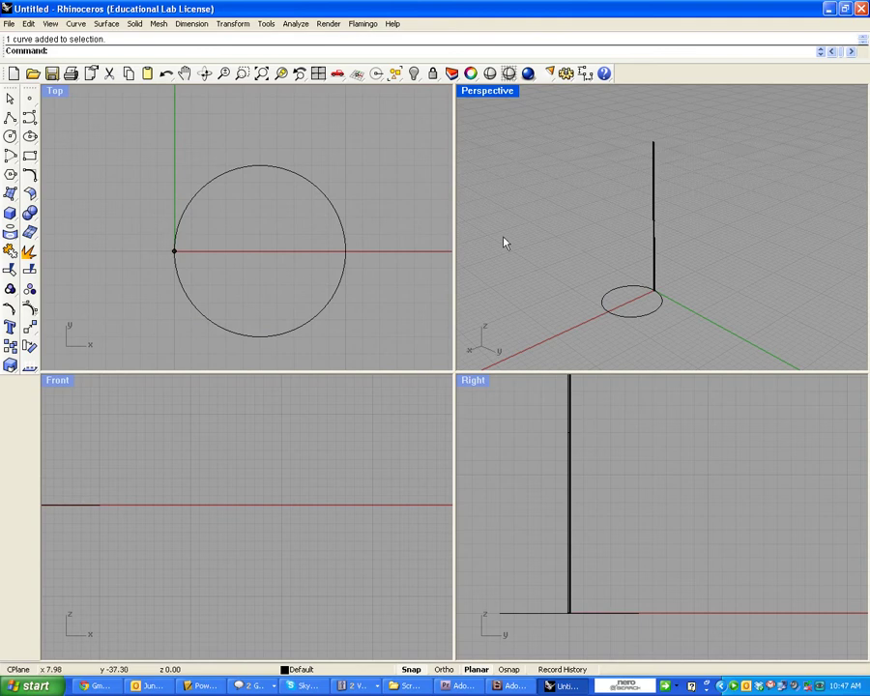
# Rotate the cylinder about the origin in the Front view from reference point 16,0 to 16,-5, tilting it about 17 degrees over the circle.
pyautogui.click(655, 190)
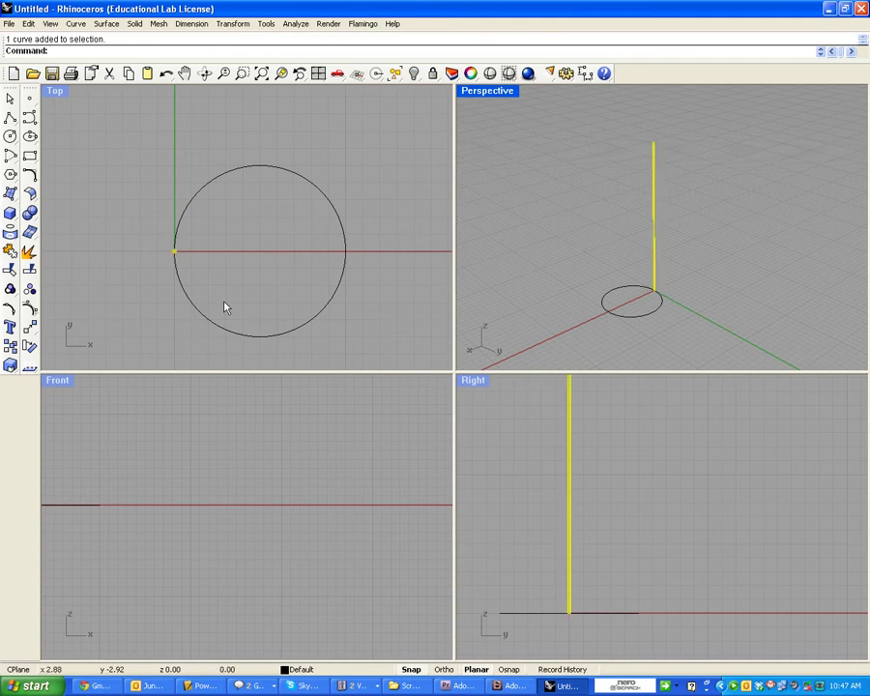
pyautogui.click(32, 349)
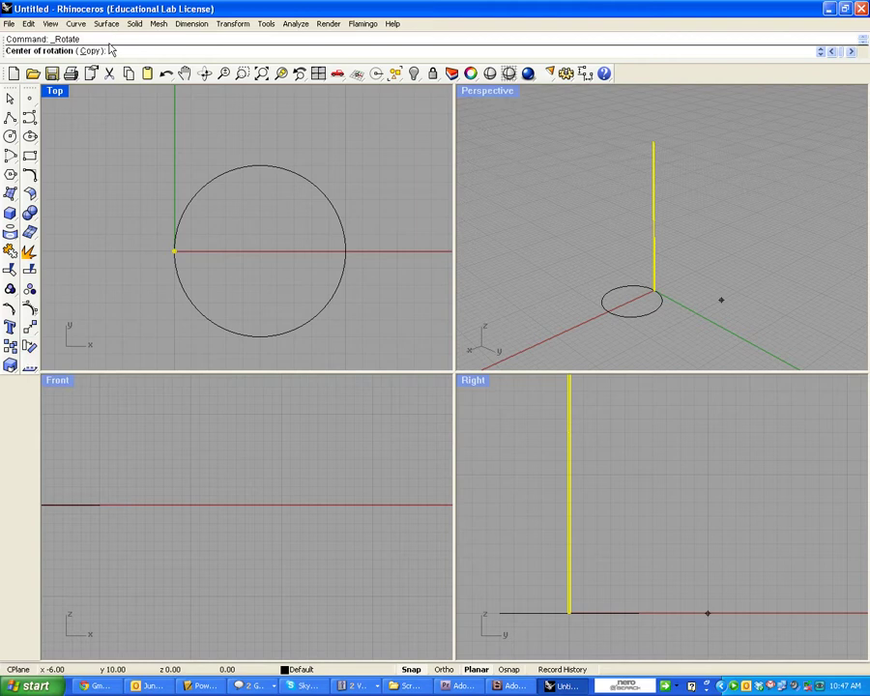
pyautogui.scroll(-10, 289, 528)
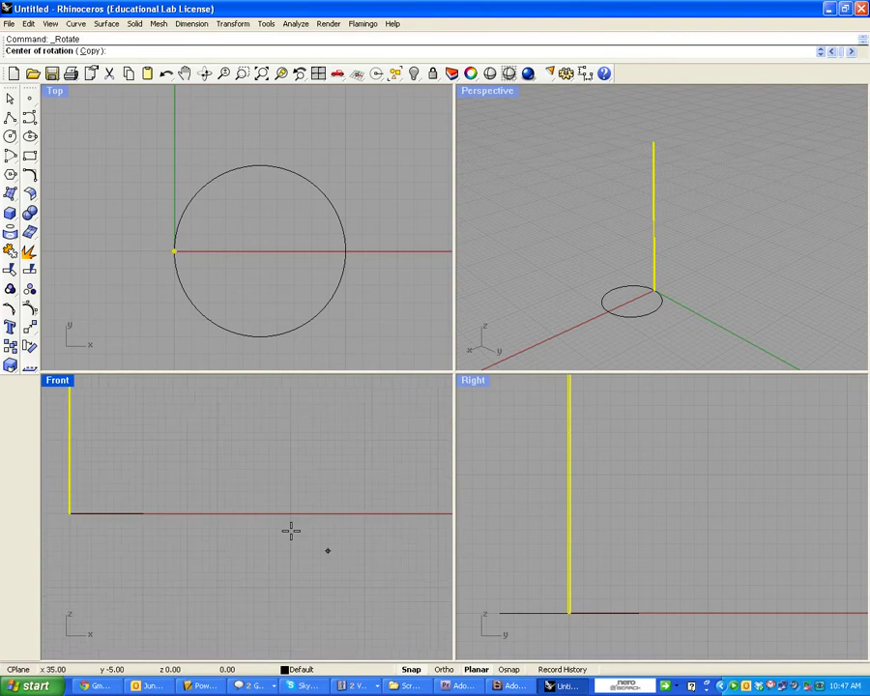
pyautogui.scroll(5, 281, 556)
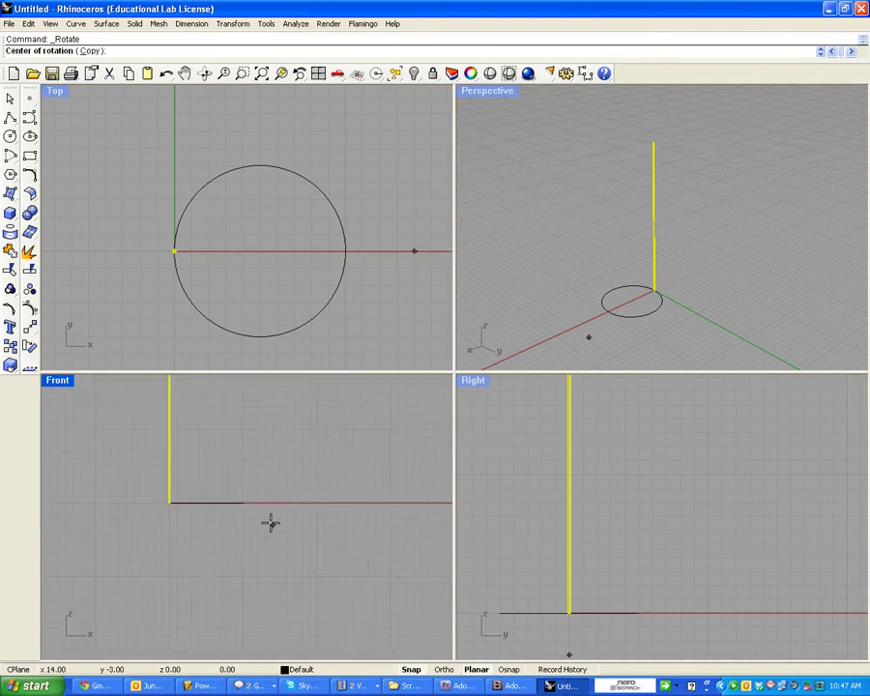
pyautogui.moveTo(270, 521); pyautogui.dragTo(265, 615, button='right')
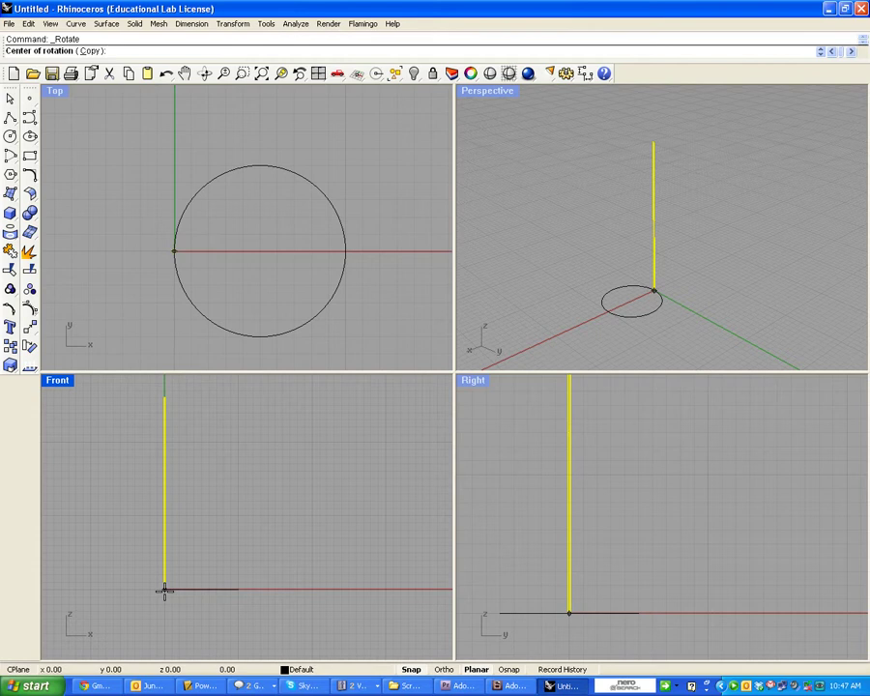
pyautogui.click(165, 589)
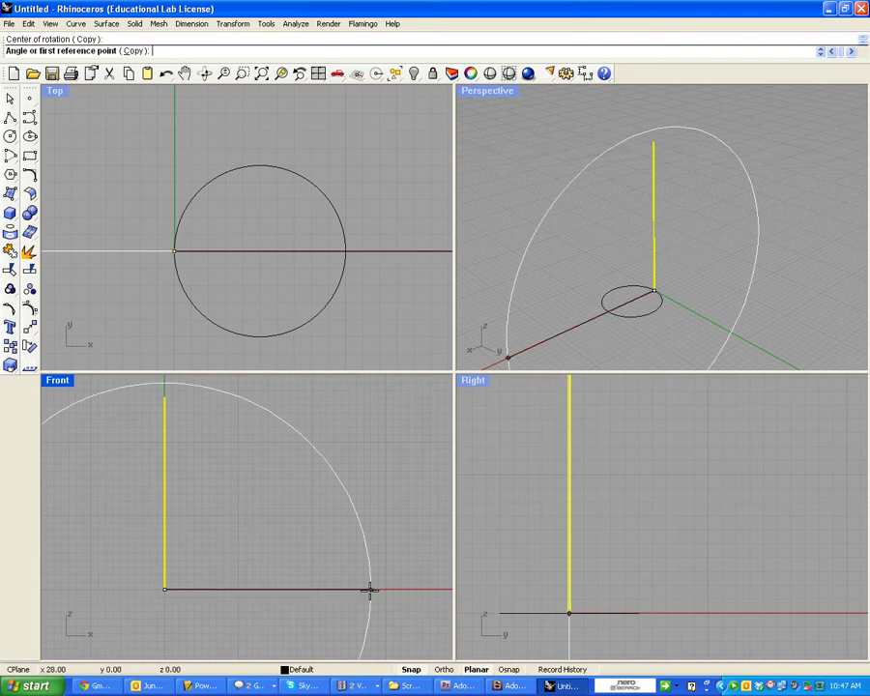
pyautogui.click(279, 588)
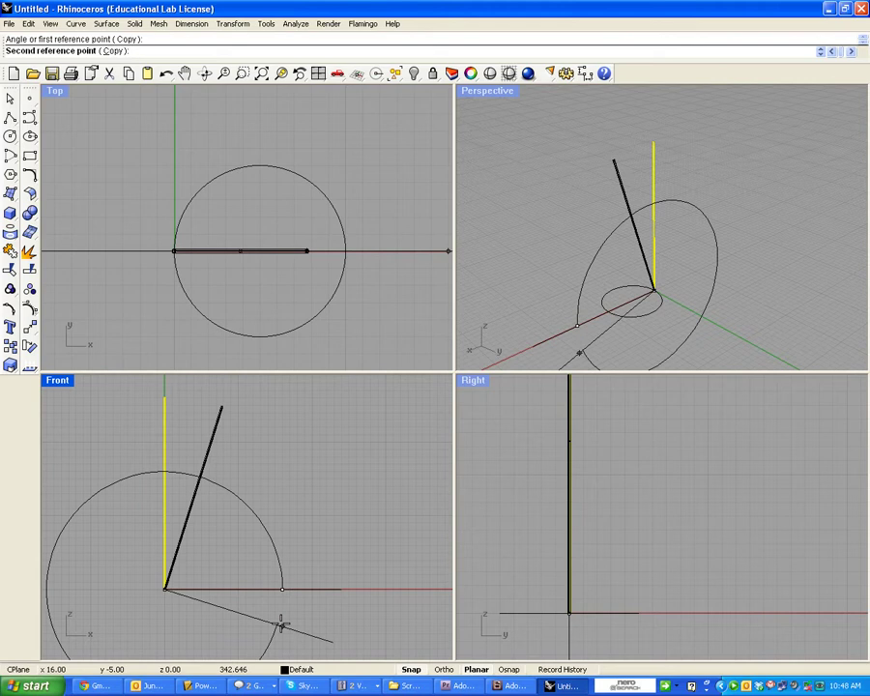
pyautogui.press('Escape')
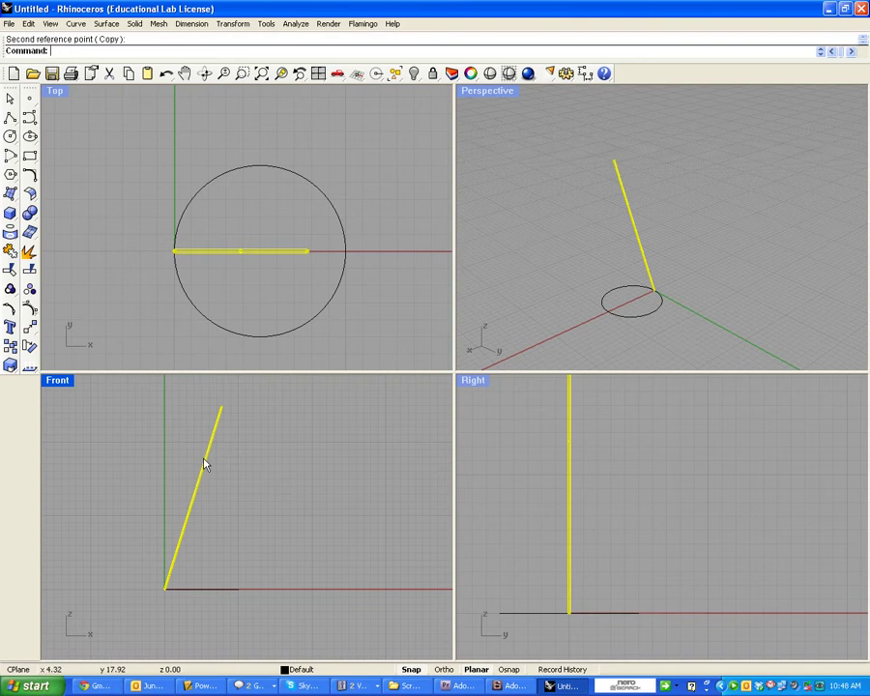
pyautogui.click(266, 460)
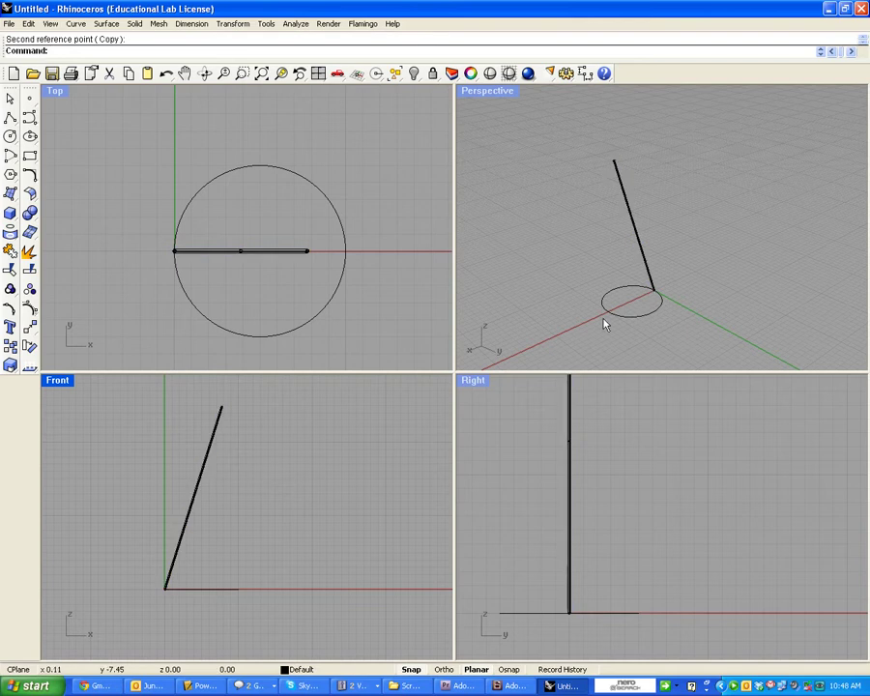
# Array the tilted cylinder along the base circle with 15 items and Freeform orientation.
pyautogui.moveTo(653, 322); pyautogui.dragTo(718, 320, button='right')
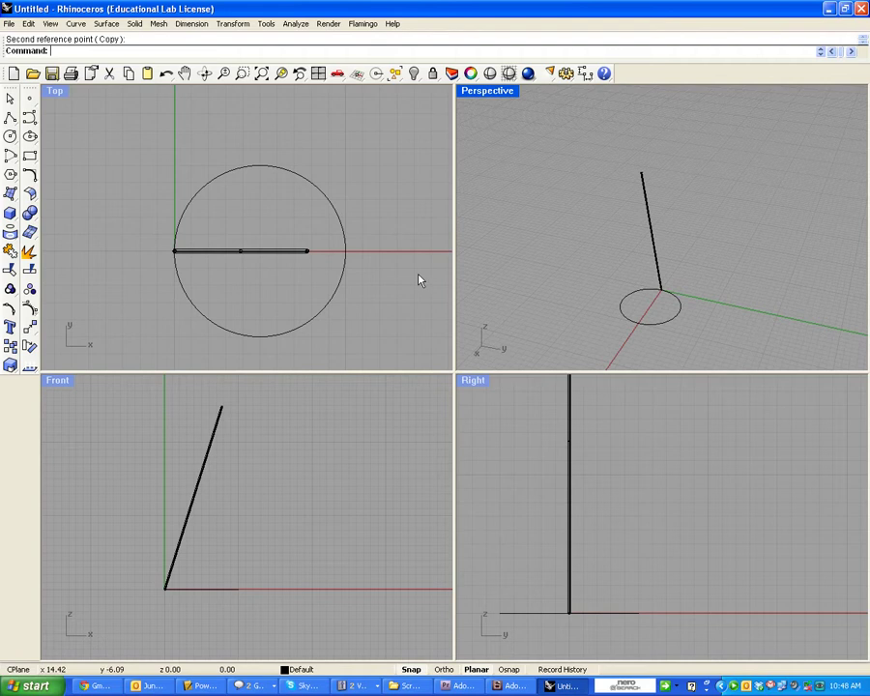
pyautogui.click(268, 25)
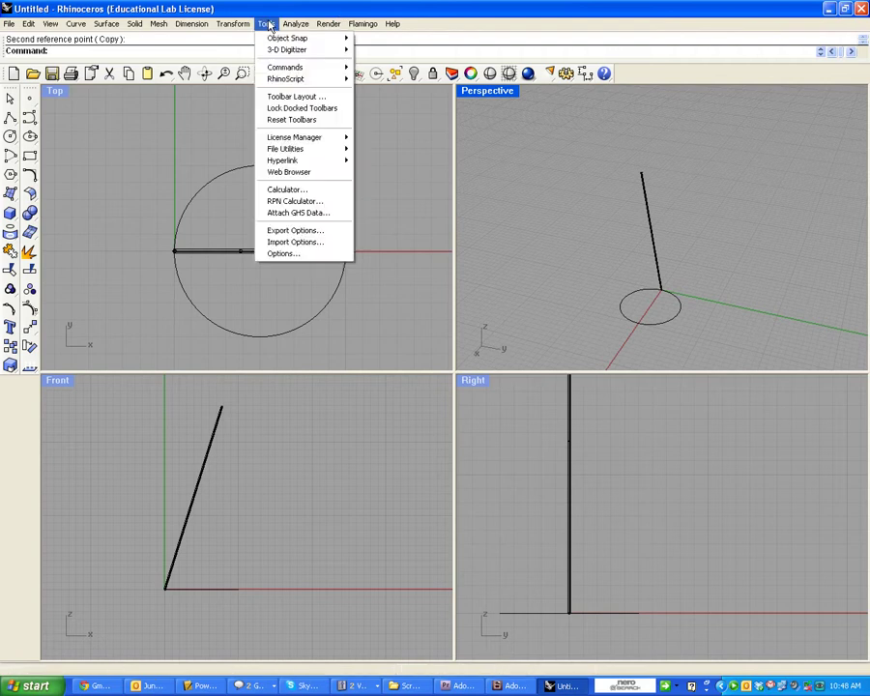
pyautogui.click(296, 25)
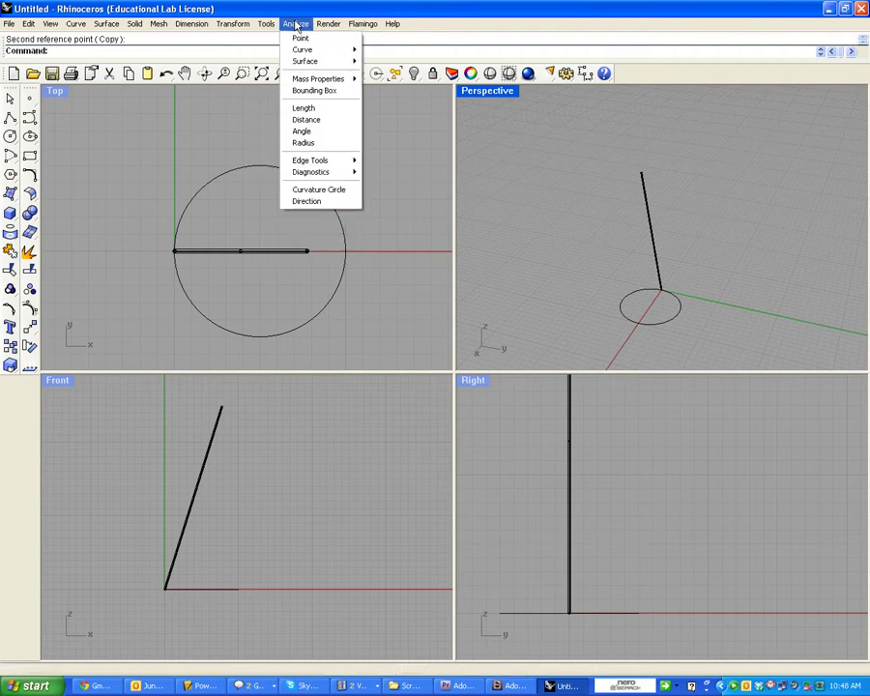
pyautogui.moveTo(249, 27)
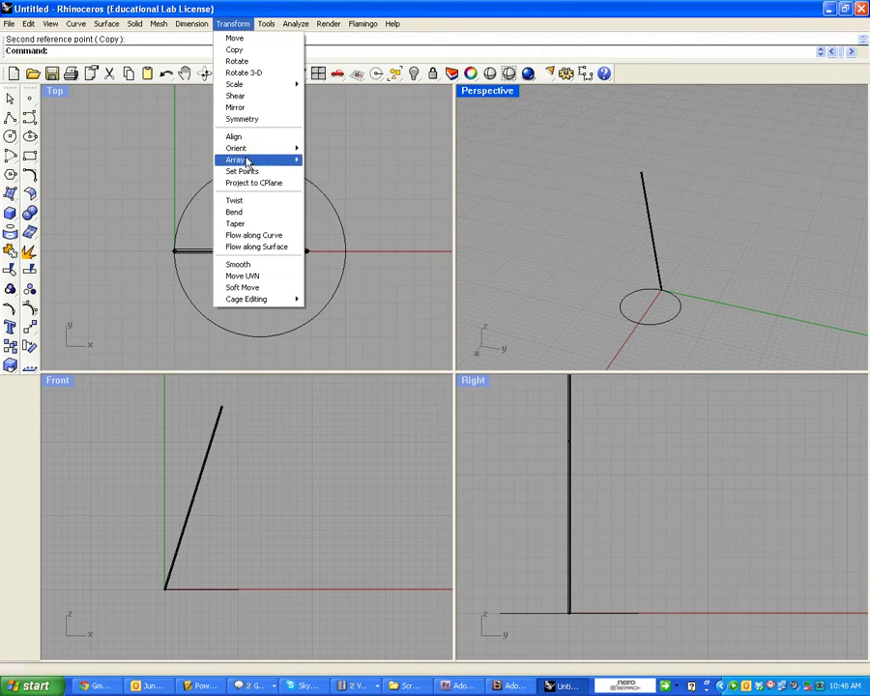
pyautogui.moveTo(248, 160)
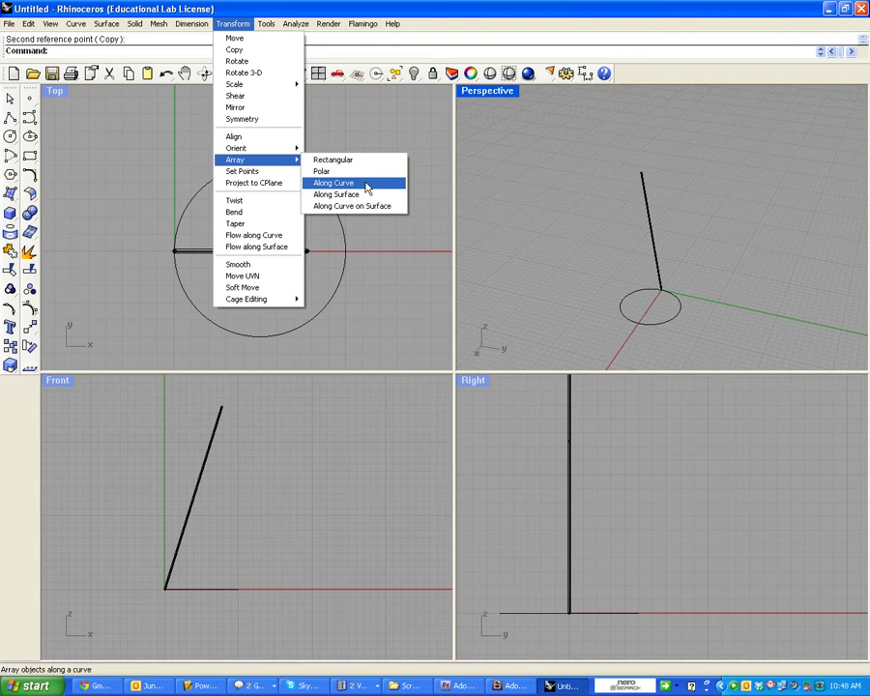
pyautogui.click(367, 183)
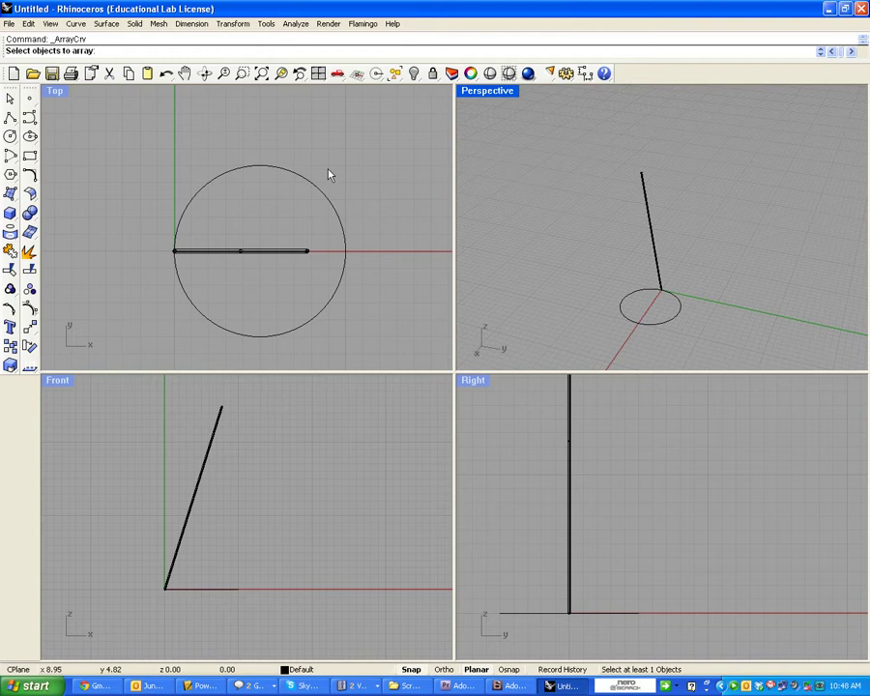
pyautogui.click(265, 252)
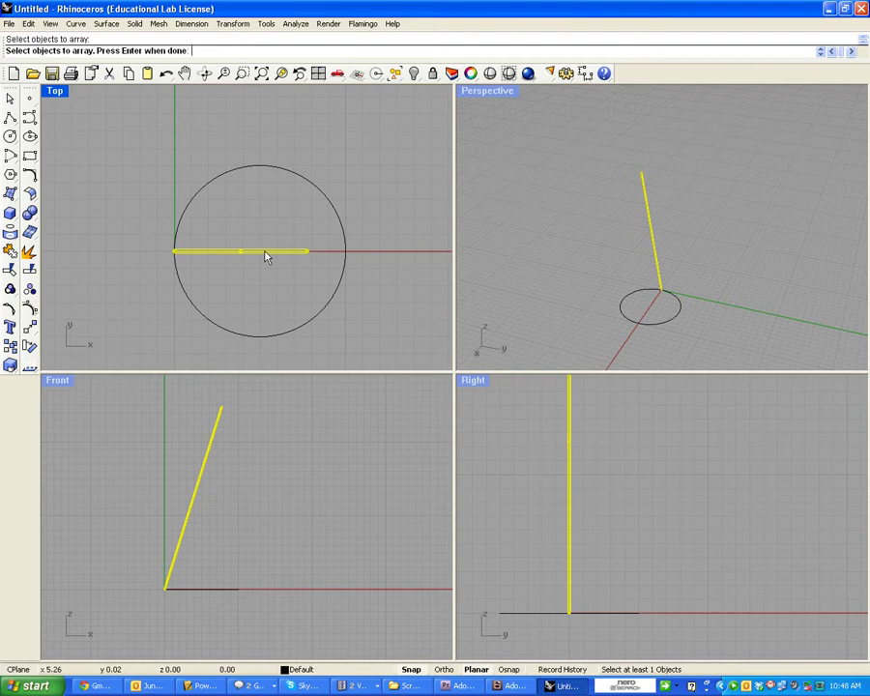
pyautogui.press('Return')
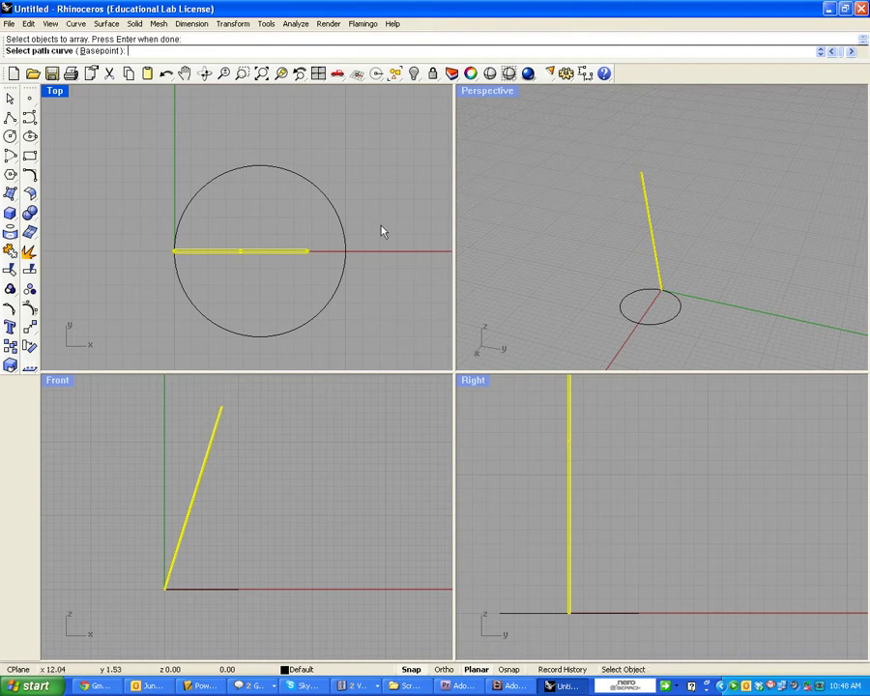
pyautogui.click(251, 170)
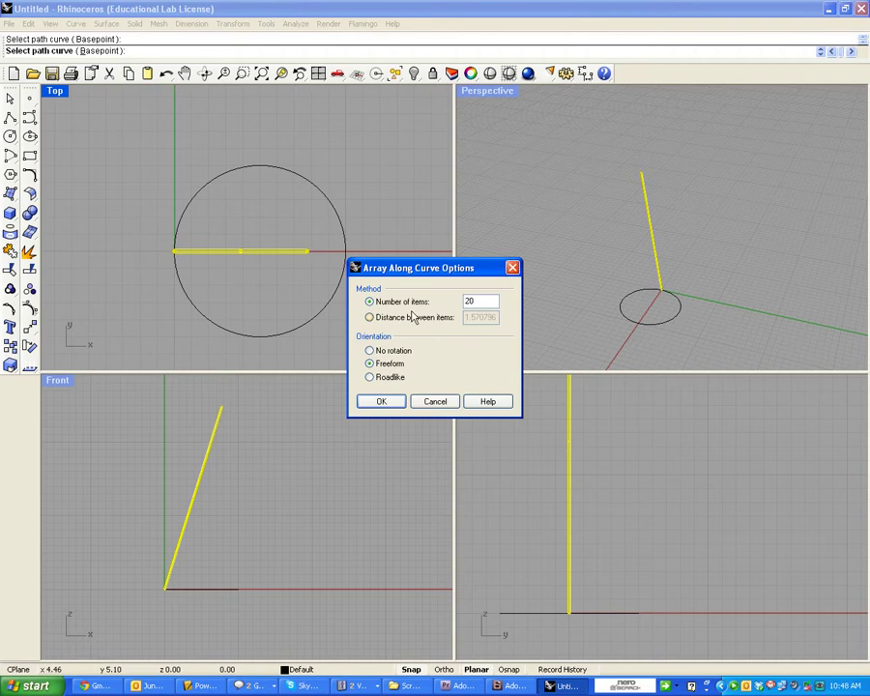
pyautogui.moveTo(415, 263); pyautogui.dragTo(315, 240)
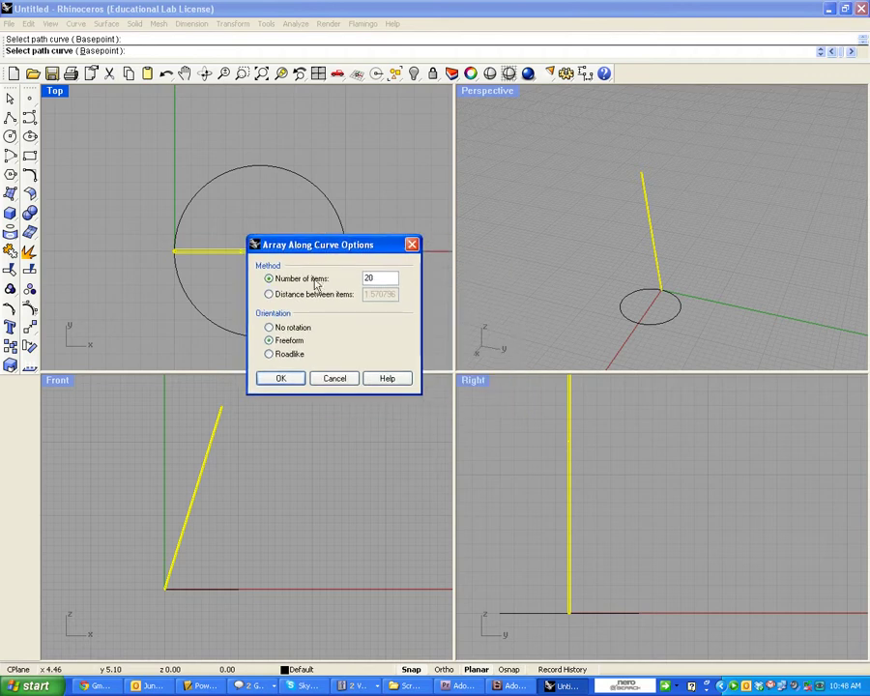
pyautogui.moveTo(394, 281); pyautogui.dragTo(351, 281)
pyautogui.write('15')
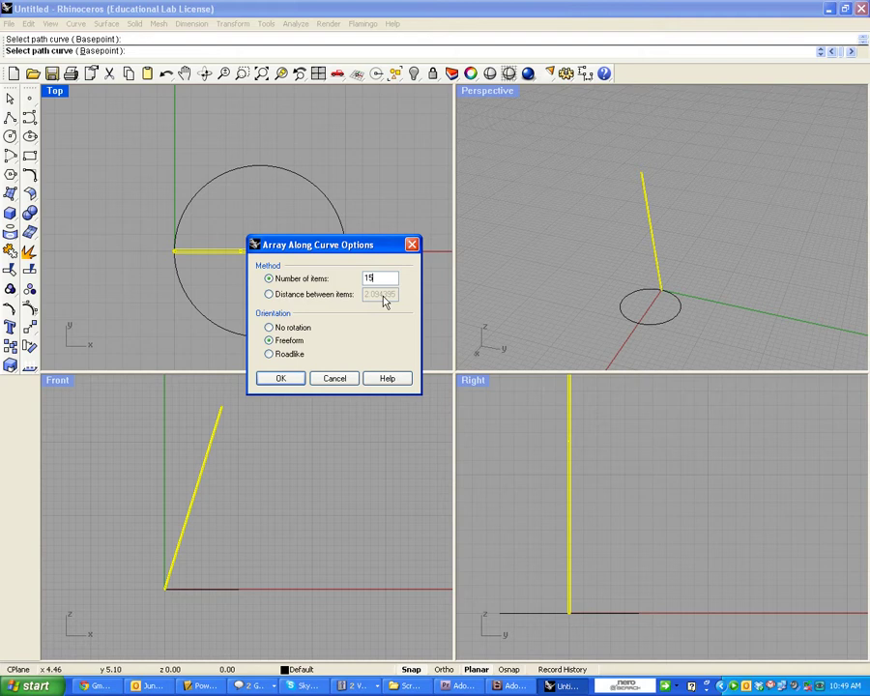
pyautogui.click(282, 379)
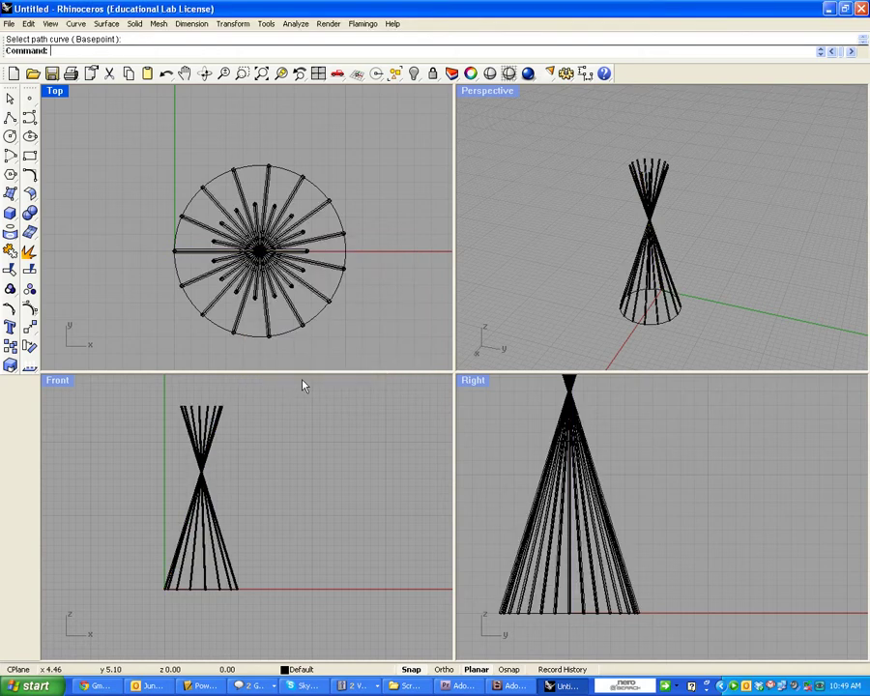
# Examine the arrayed ring of rods in the Perspective view from several angles and distances.
pyautogui.scroll(3, 681, 278)
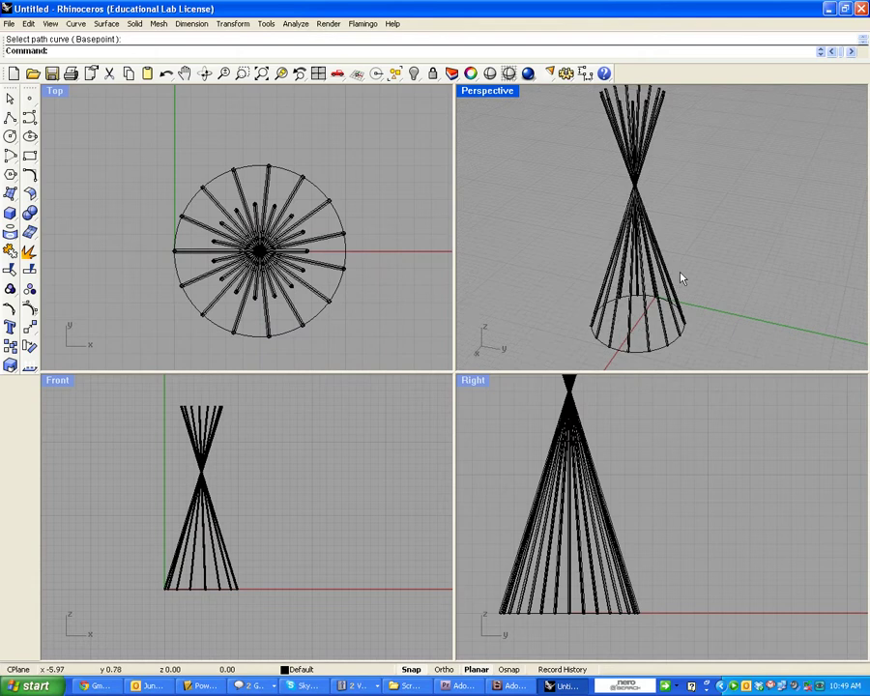
pyautogui.scroll(-1, 687, 277)
pyautogui.moveTo(690, 277); pyautogui.dragTo(590, 218, button='right')
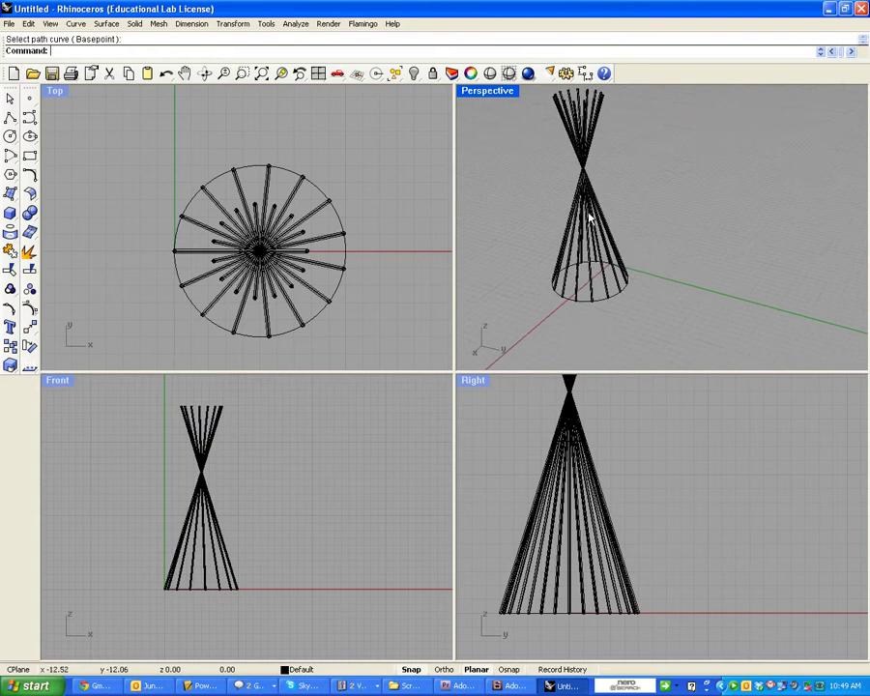
pyautogui.scroll(-1, 590, 218)
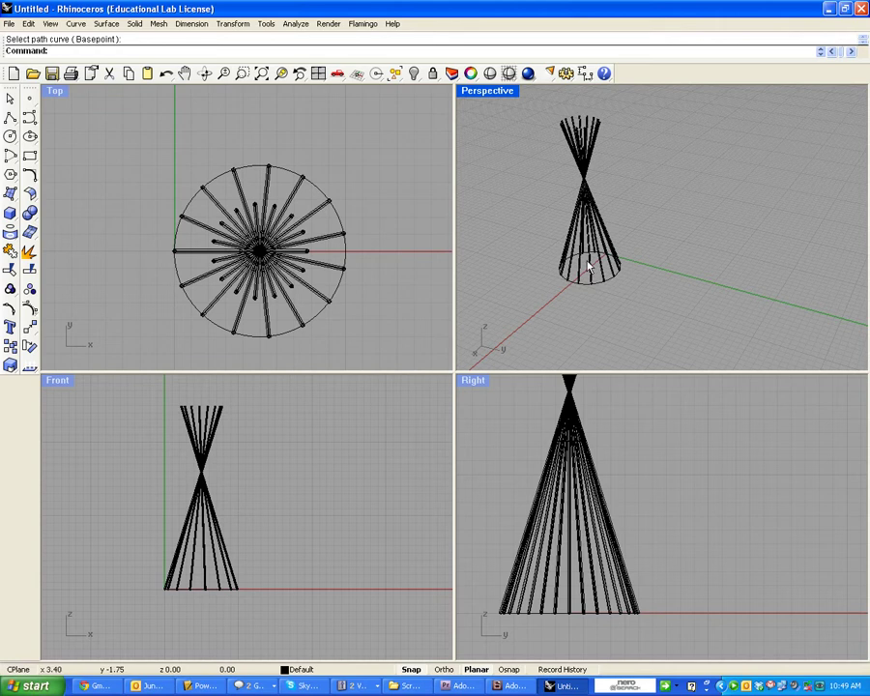
pyautogui.scroll(-2, 624, 274)
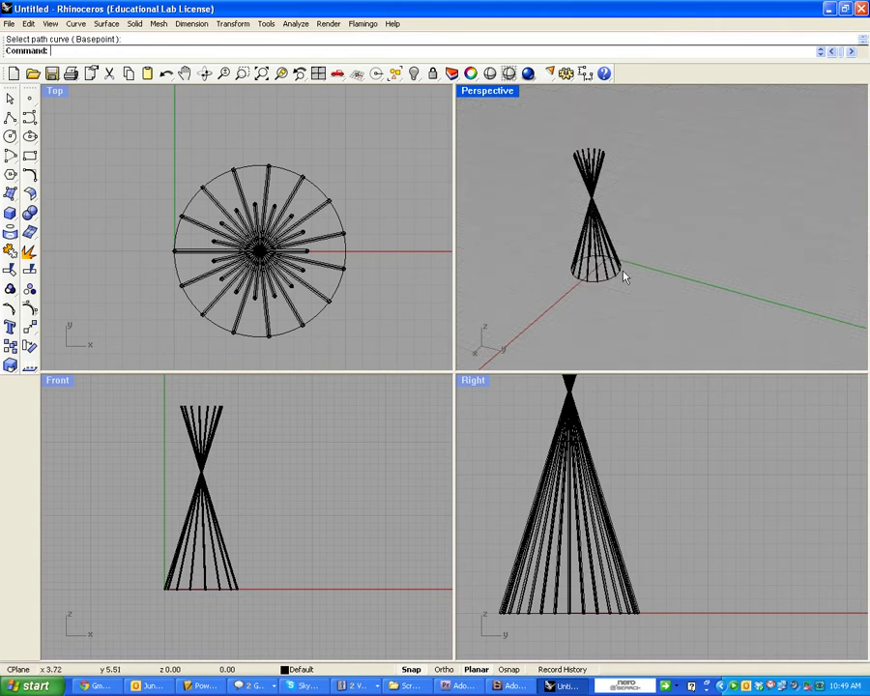
pyautogui.scroll(4, 623, 262)
pyautogui.scroll(-2, 641, 266)
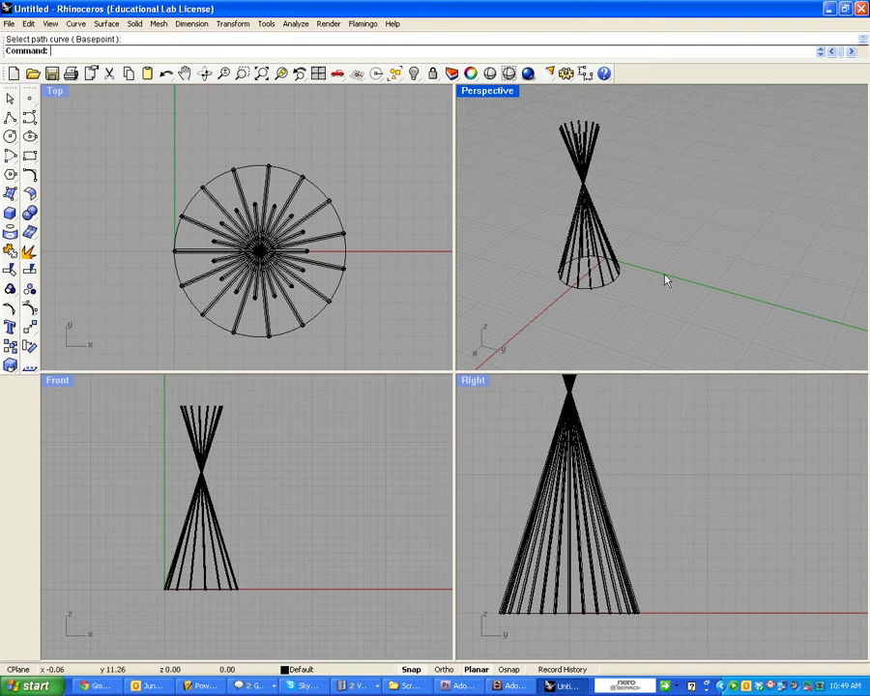
pyautogui.scroll(2, 376, 275)
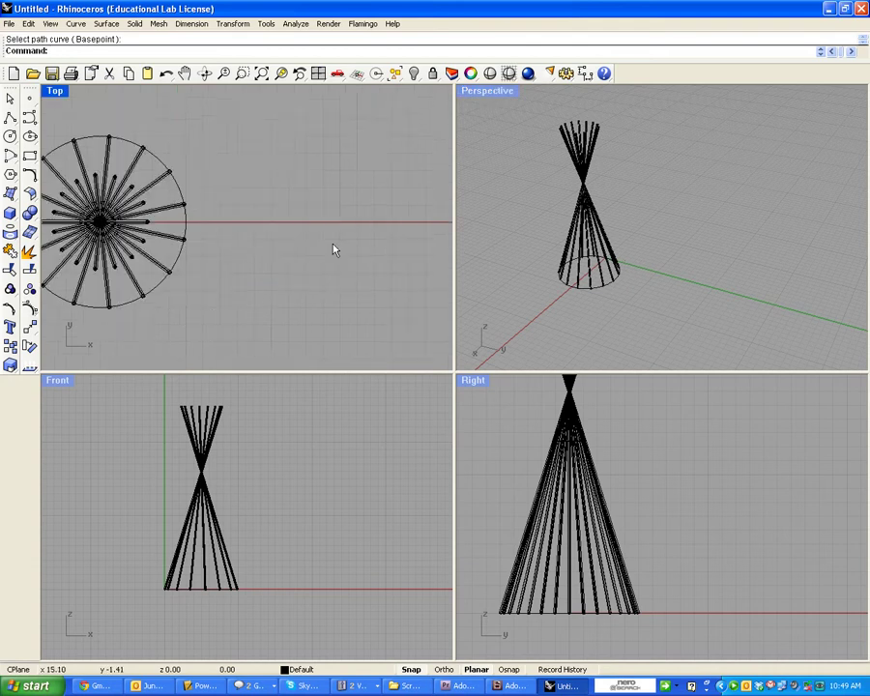
# Create a vertical solid cylinder in the Top view based at 20,0 with radius 0.1 and height 10.
pyautogui.scroll(-3, 335, 247)
pyautogui.moveTo(335, 255); pyautogui.dragTo(230, 220, button='right')
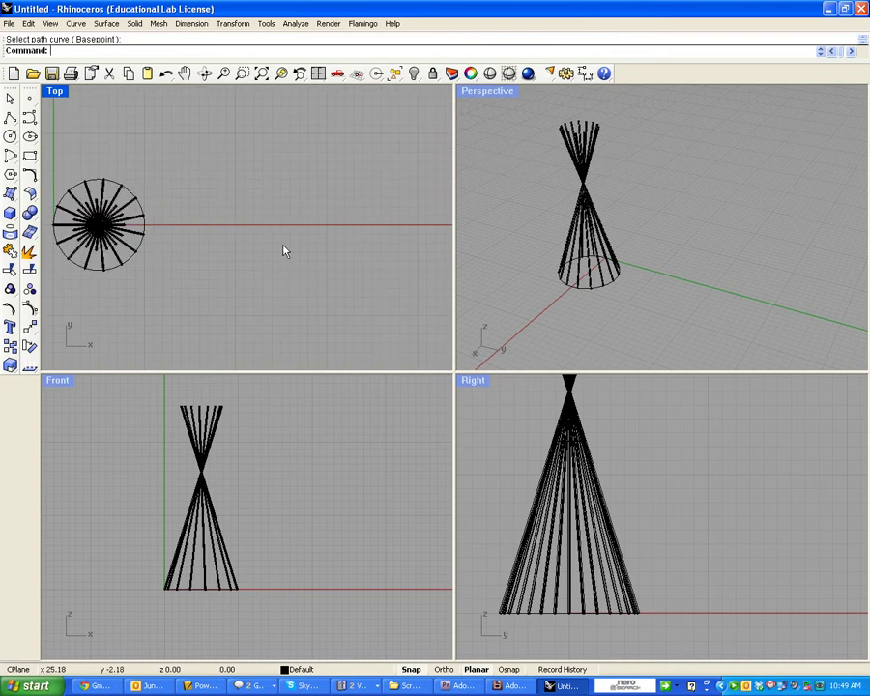
pyautogui.moveTo(285, 246); pyautogui.dragTo(254, 258, button='right')
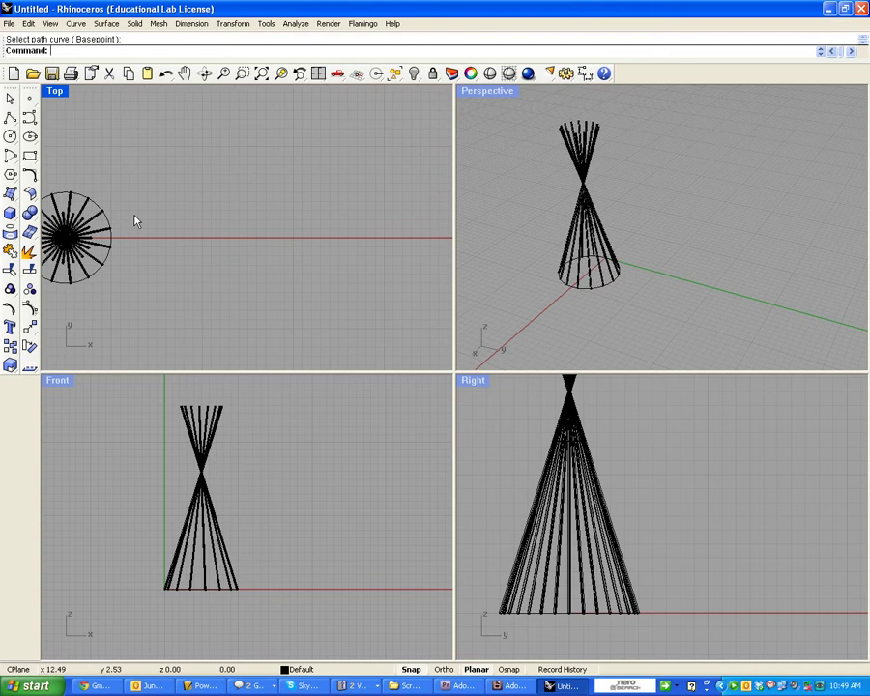
pyautogui.moveTo(373, 497); pyautogui.dragTo(269, 487, button='right')
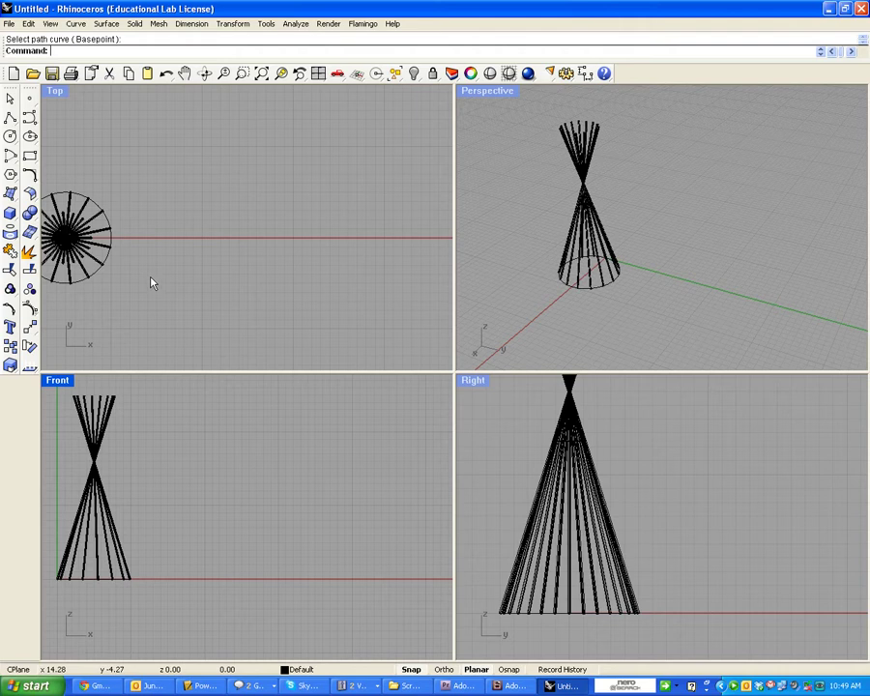
pyautogui.click(10, 215)
pyautogui.click(28, 246)
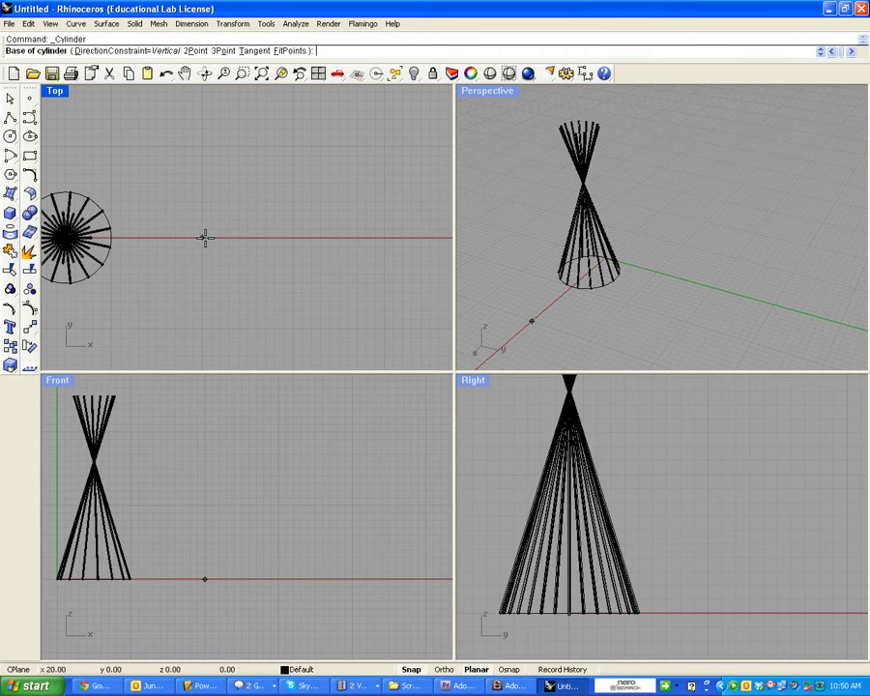
pyautogui.click(204, 237)
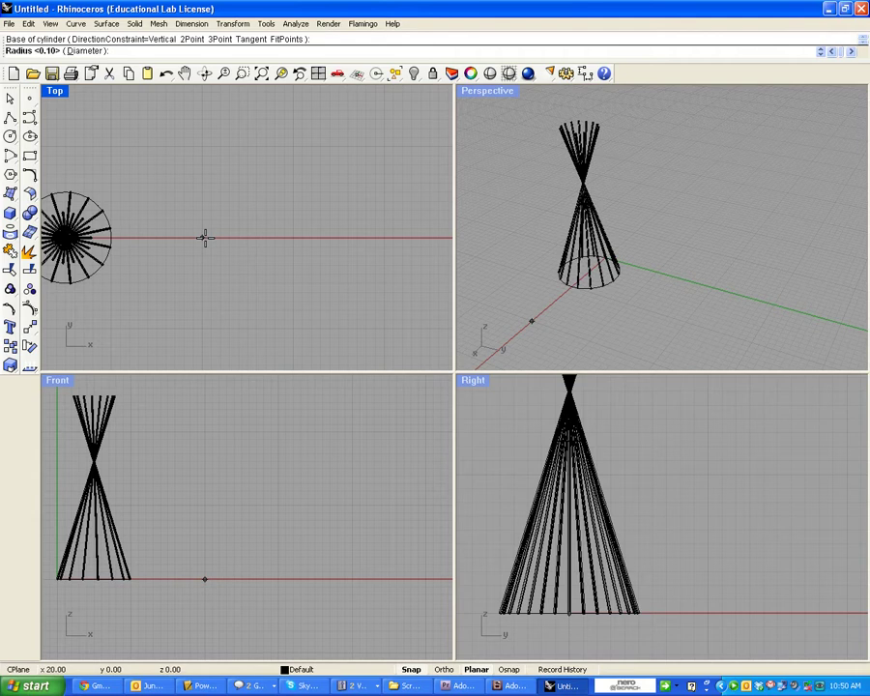
pyautogui.write('0.1')
pyautogui.press('Return')
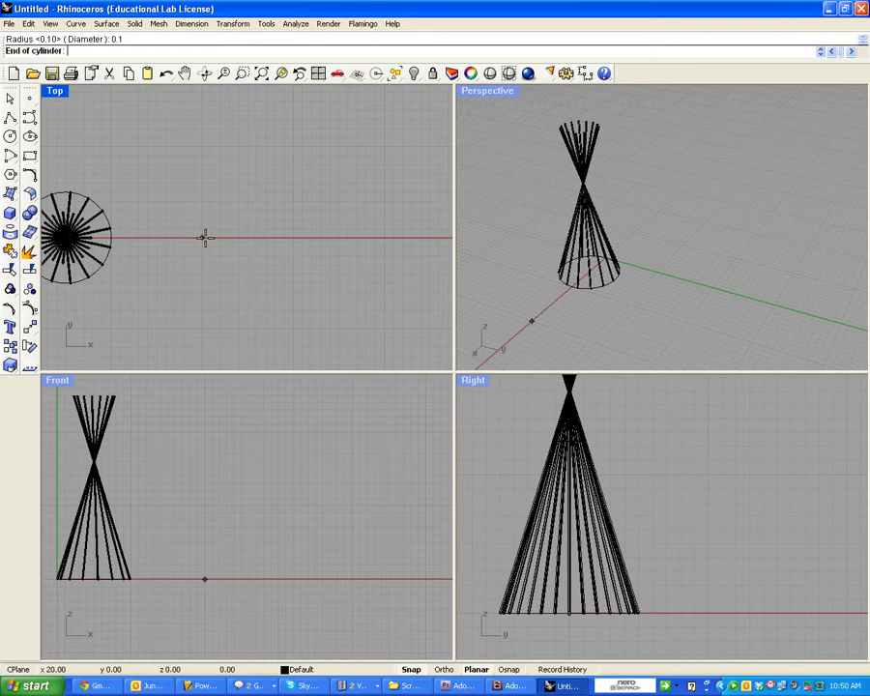
pyautogui.write('10')
pyautogui.press('Return')
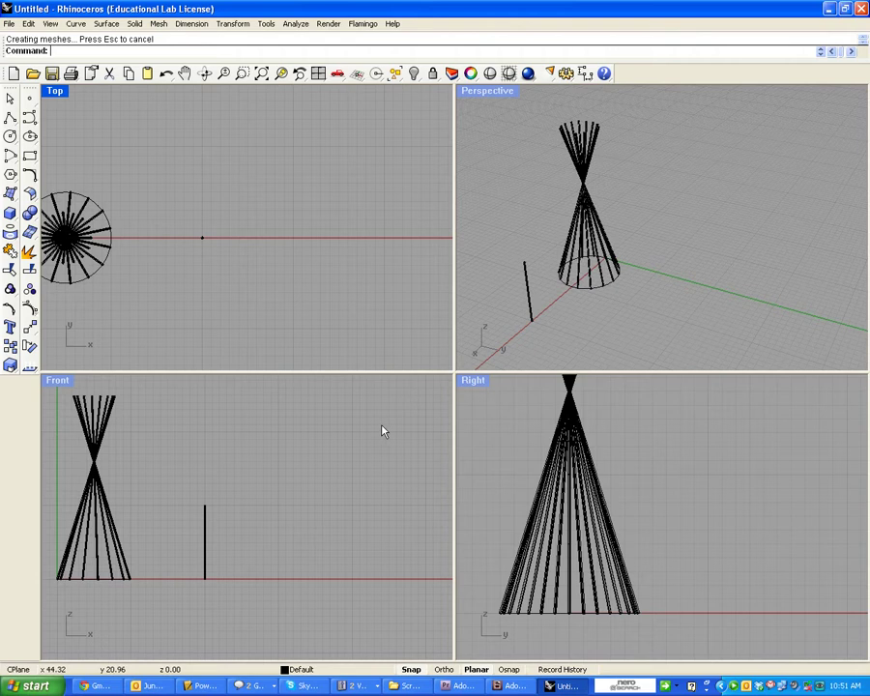
# Rotate the short cylinder about its base in the Front view from the X axis to 27,-3, tilting it about 23 degrees clockwise.
pyautogui.scroll(3, 202, 592)
pyautogui.scroll(-2, 282, 571)
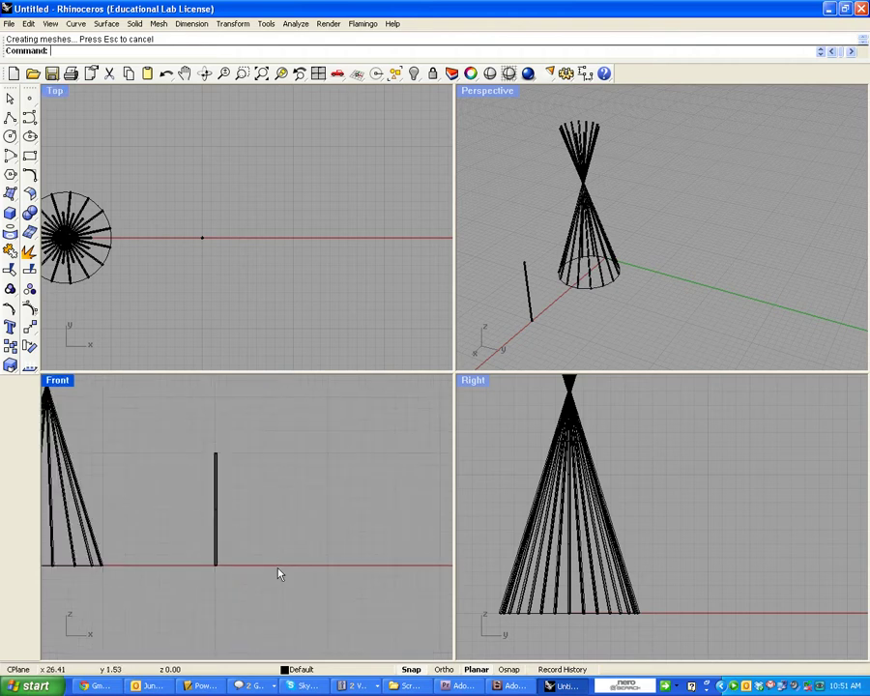
pyautogui.click(207, 518)
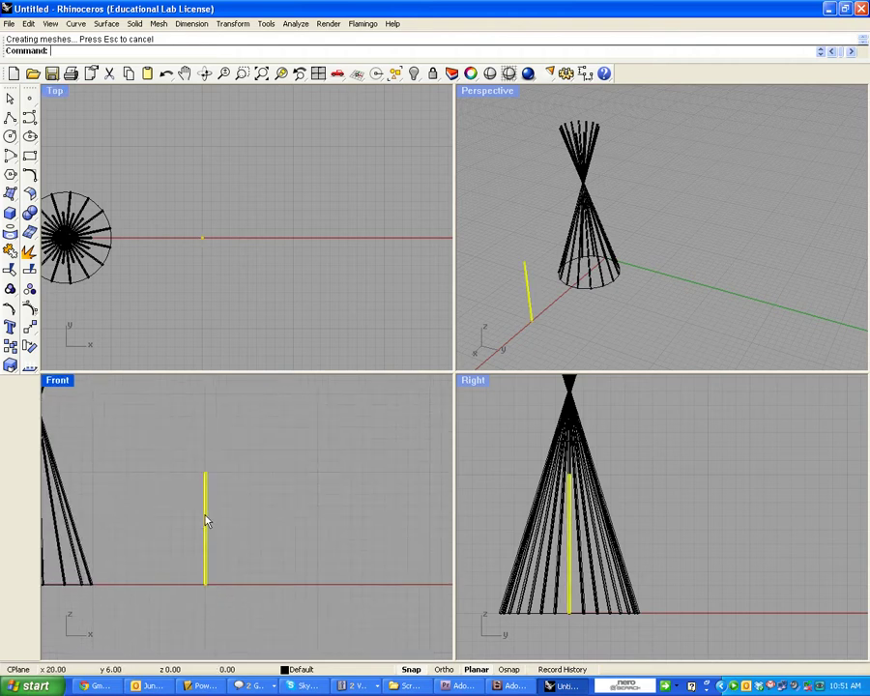
pyautogui.click(30, 346)
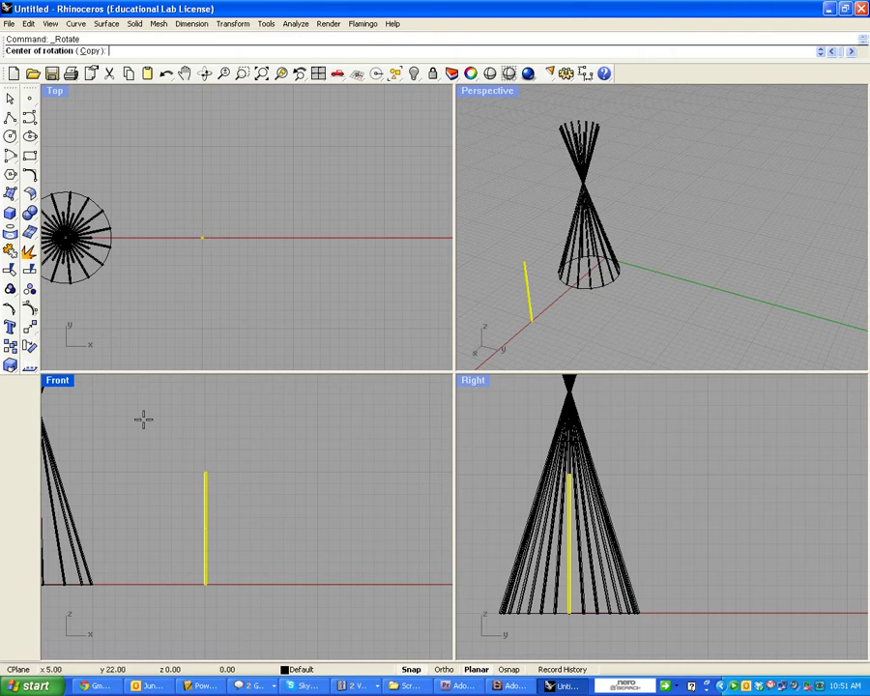
pyautogui.click(205, 584)
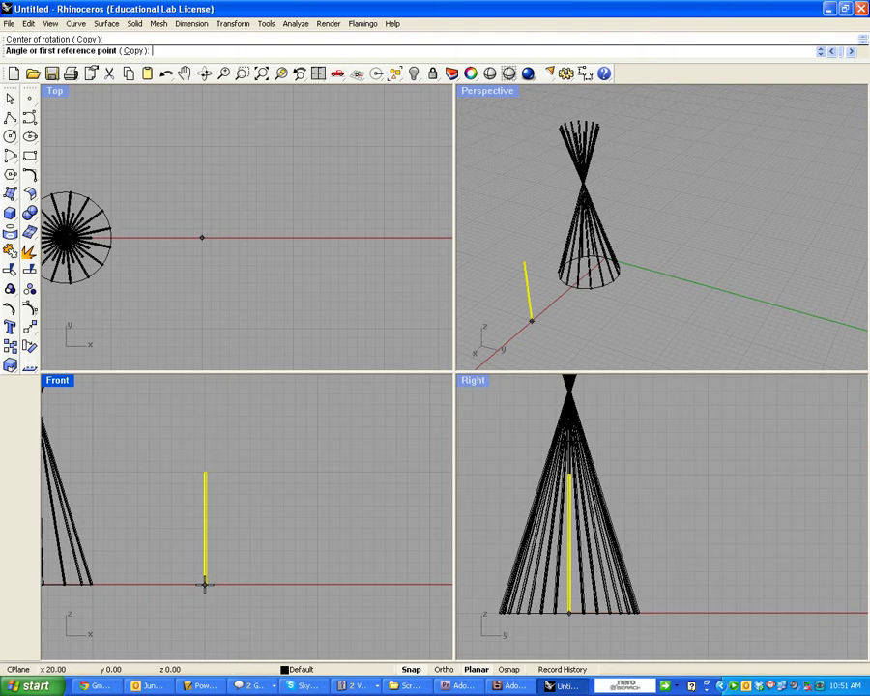
pyautogui.click(295, 586)
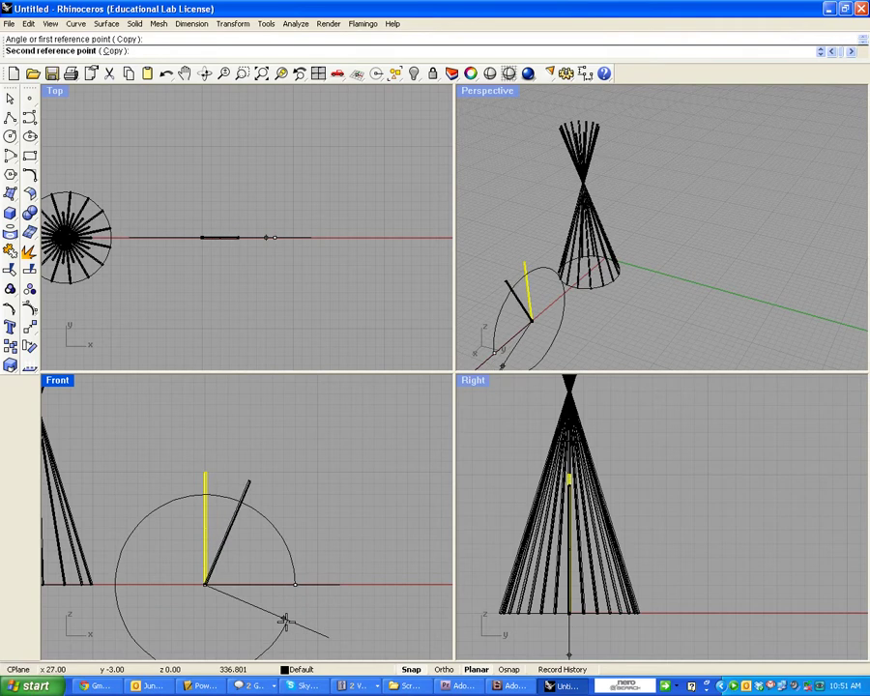
pyautogui.press('Escape')
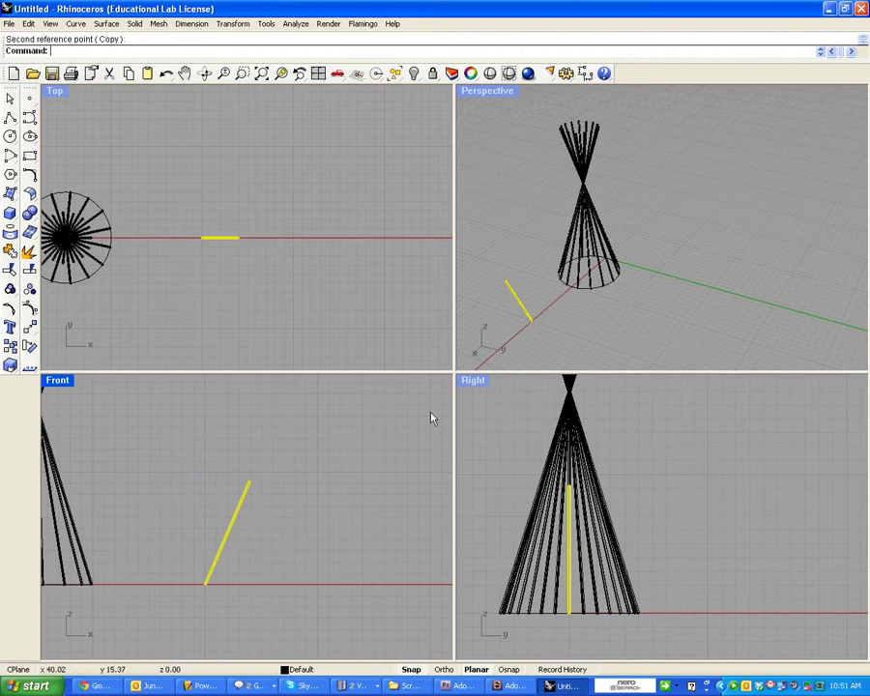
pyautogui.click(273, 541)
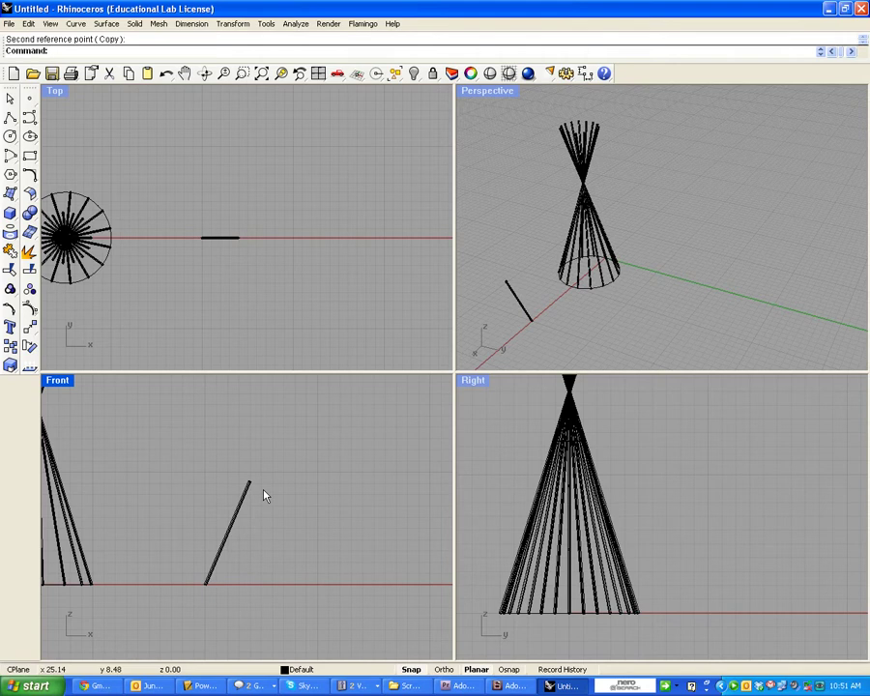
# Mirror the tilted short cylinder in the Front view about a vertical plane at x 25, keeping the original.
pyautogui.click(265, 24)
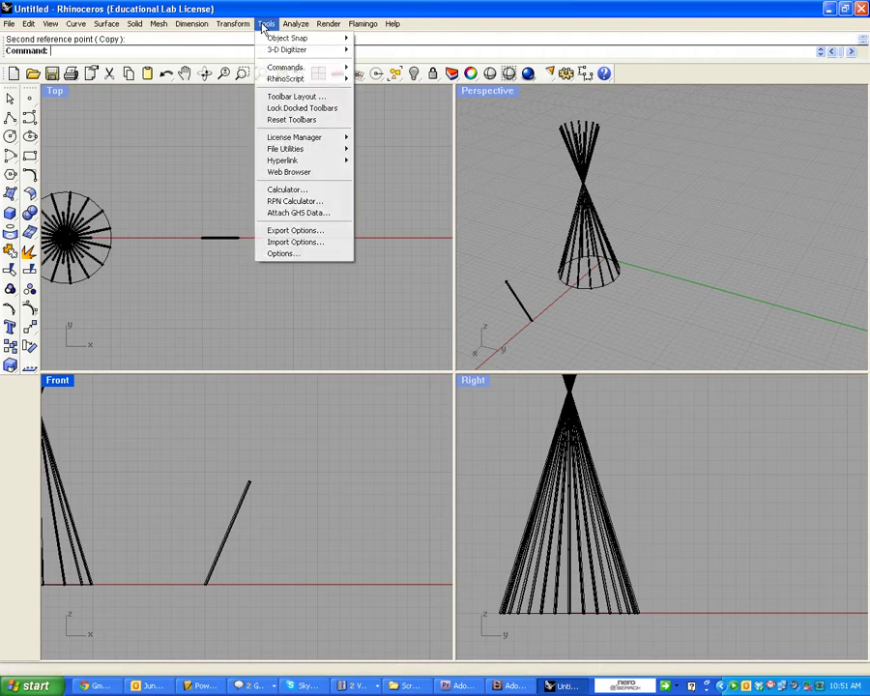
pyautogui.moveTo(241, 30)
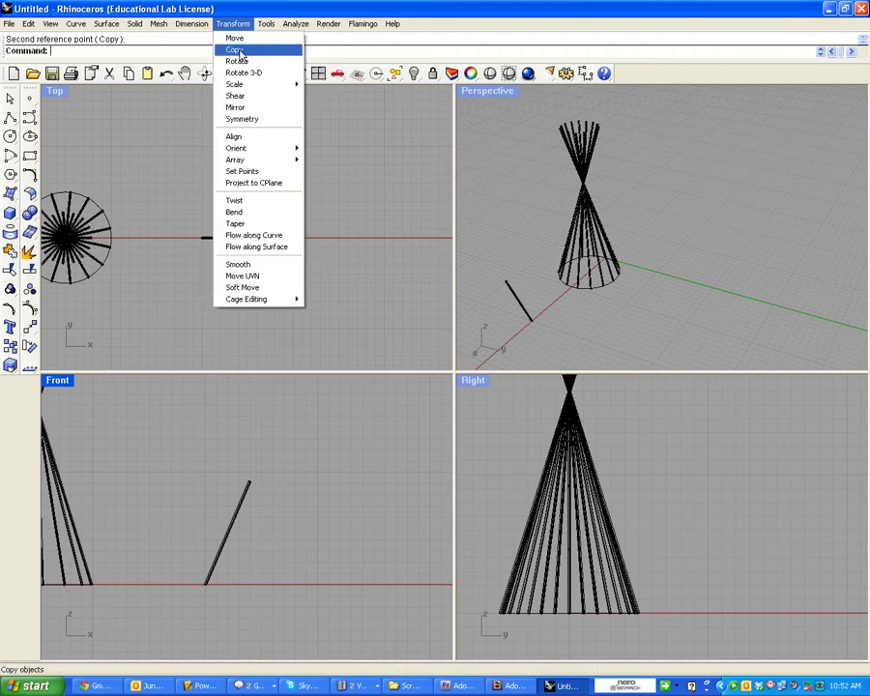
pyautogui.click(237, 107)
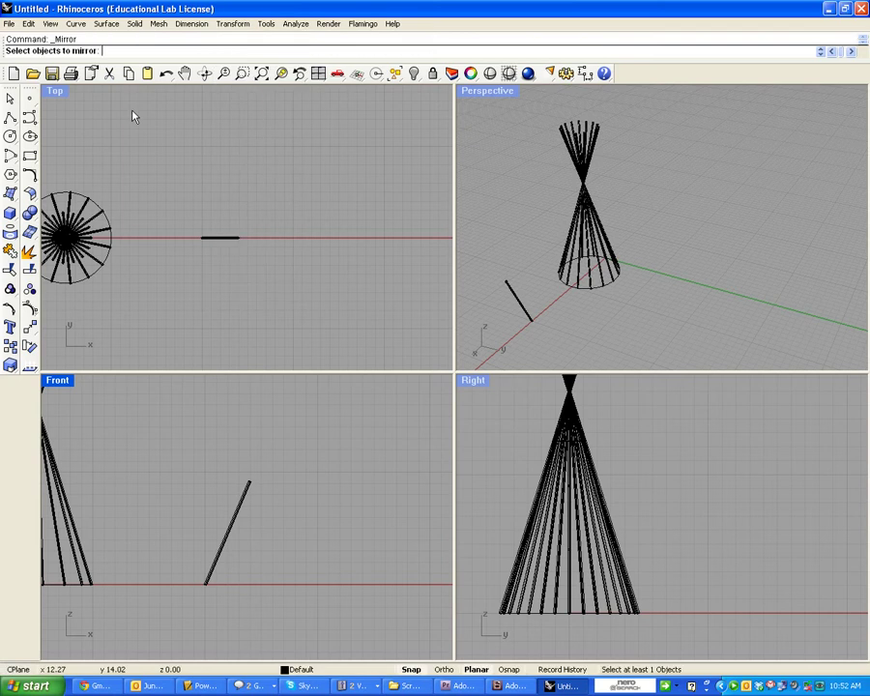
pyautogui.click(233, 525)
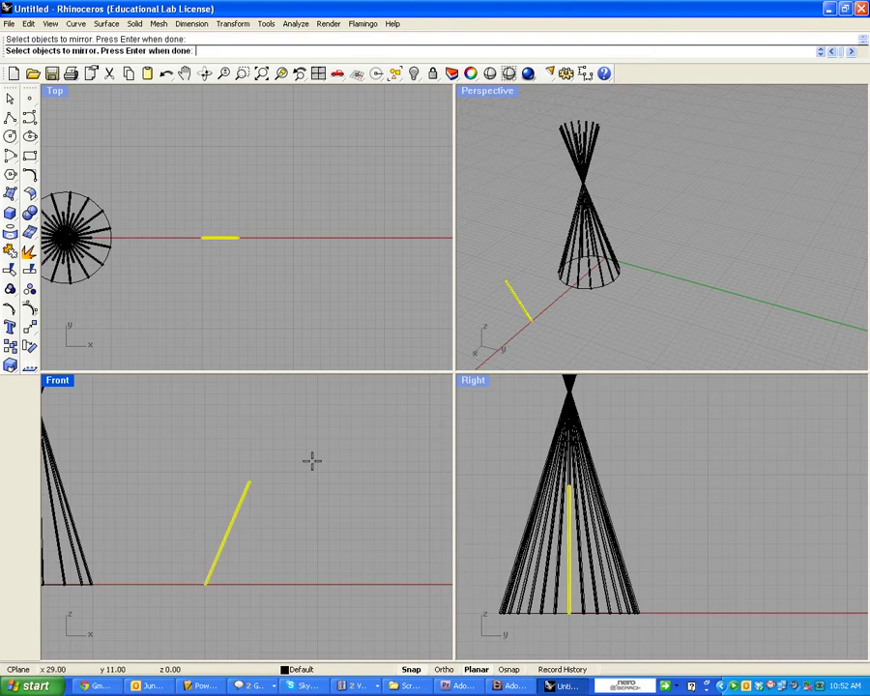
pyautogui.press('Return')
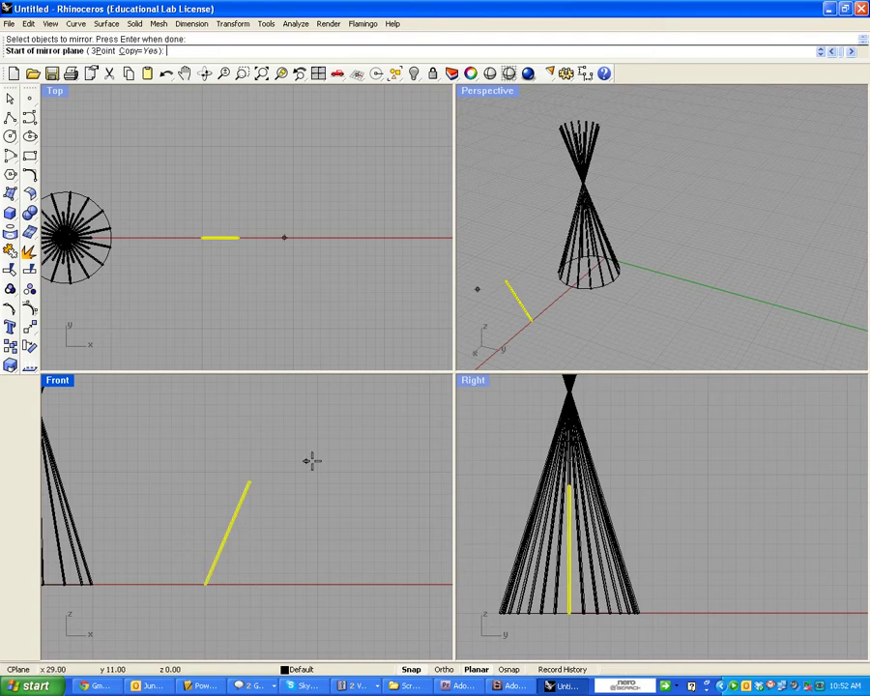
pyautogui.click(260, 437)
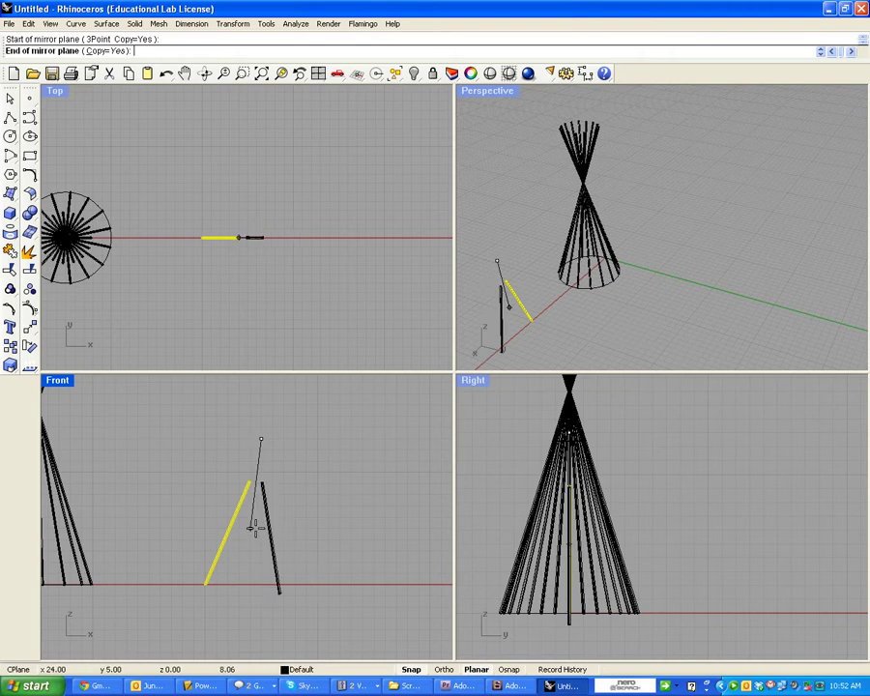
pyautogui.click(259, 629)
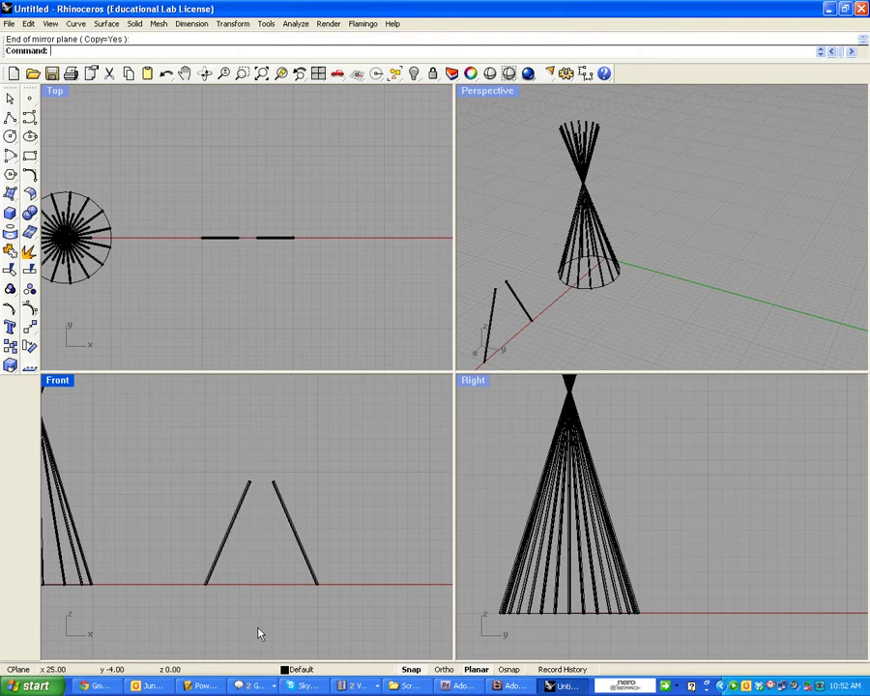
# Copy both tilted rods and move the copies 10 units in positive Y in the Top view.
pyautogui.moveTo(536, 324); pyautogui.dragTo(575, 305, button='right')
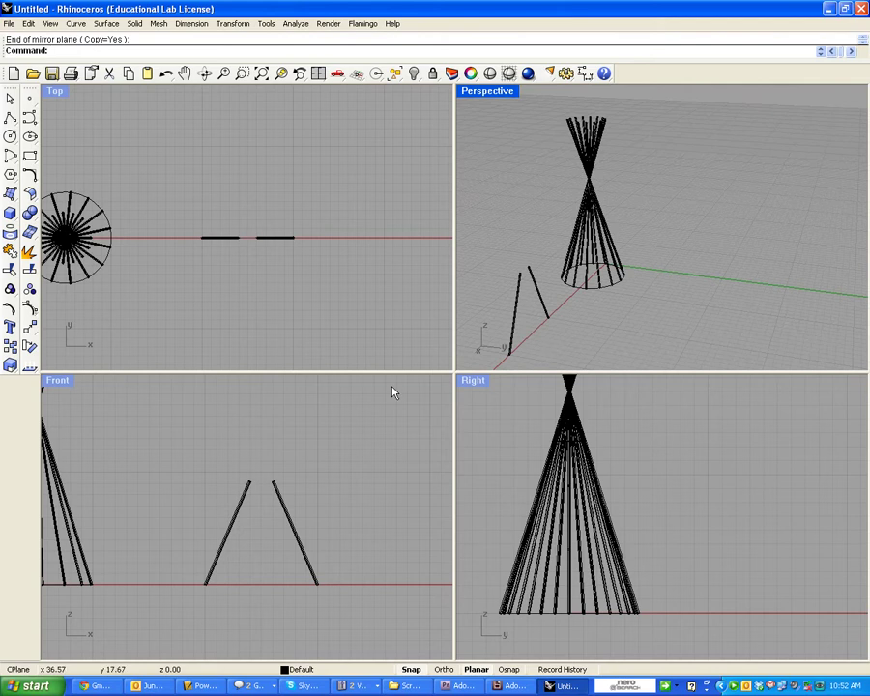
pyautogui.moveTo(332, 619); pyautogui.dragTo(197, 474)
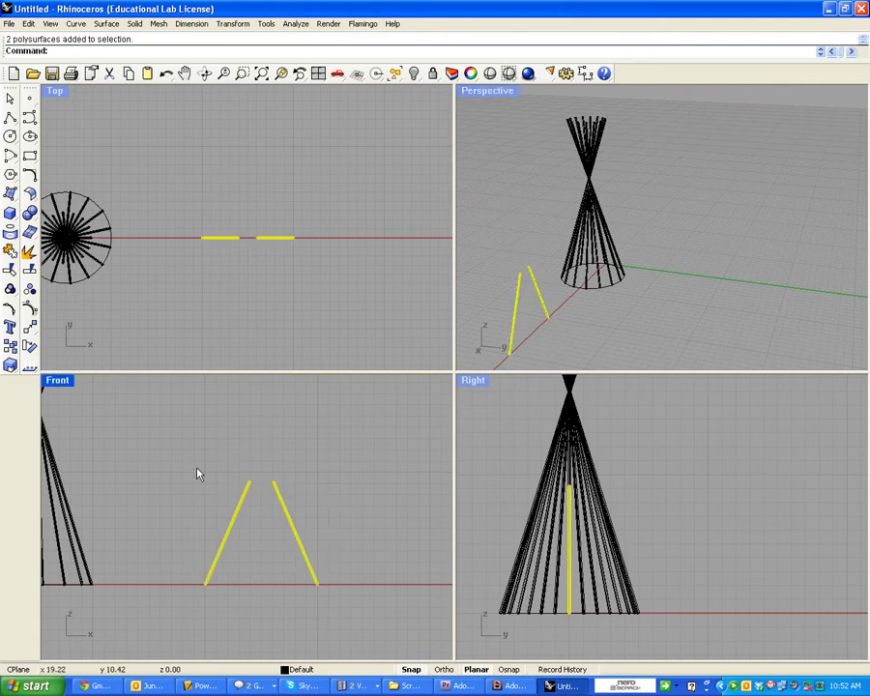
pyautogui.hotkey('ctrl', 'c')
pyautogui.hotkey('ctrl', 'v')
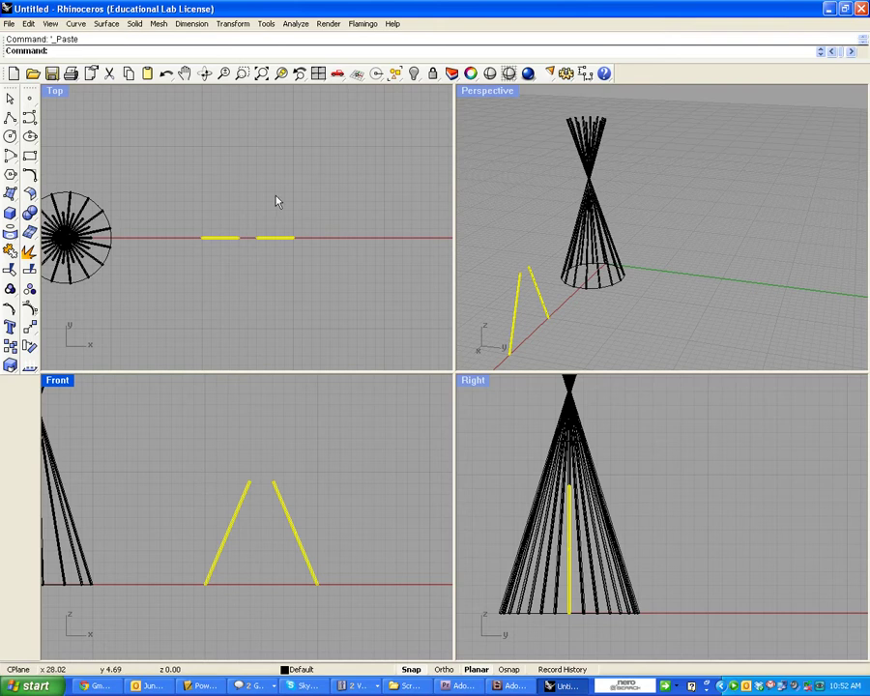
pyautogui.click(272, 233)
pyautogui.moveTo(272, 233); pyautogui.dragTo(266, 286, button='right')
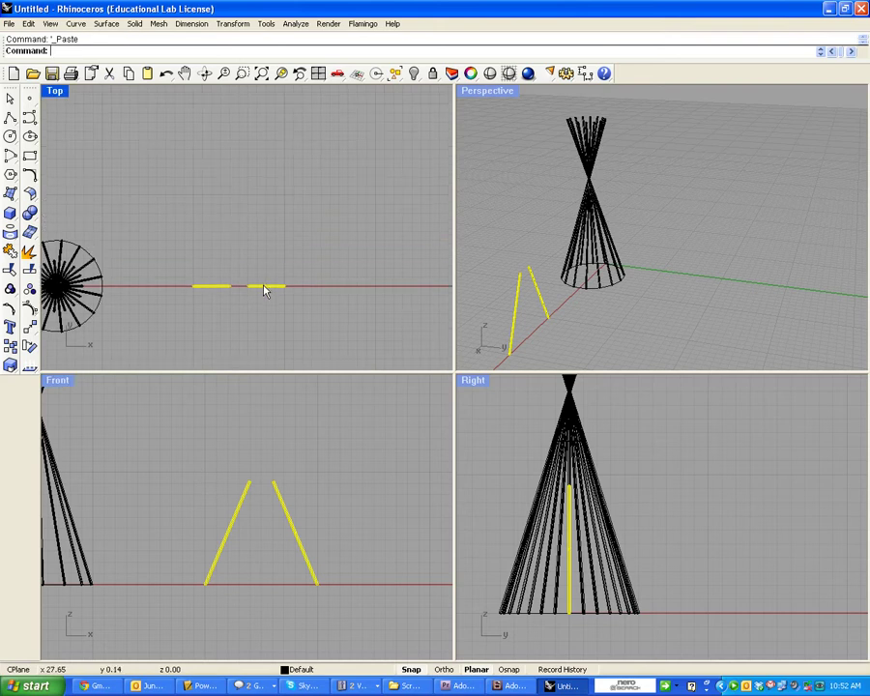
pyautogui.moveTo(266, 290); pyautogui.dragTo(266, 200)
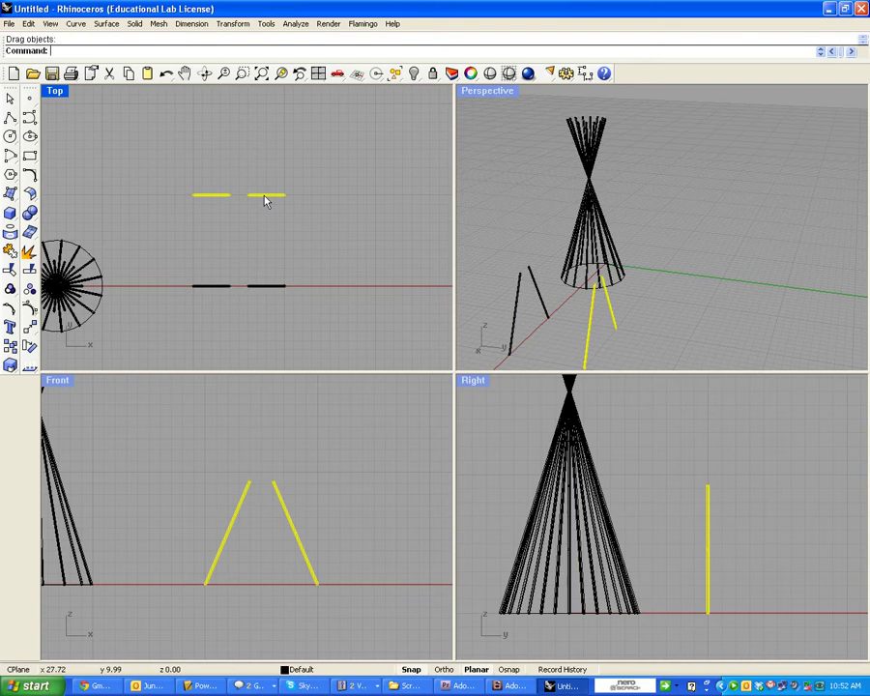
pyautogui.click(653, 341)
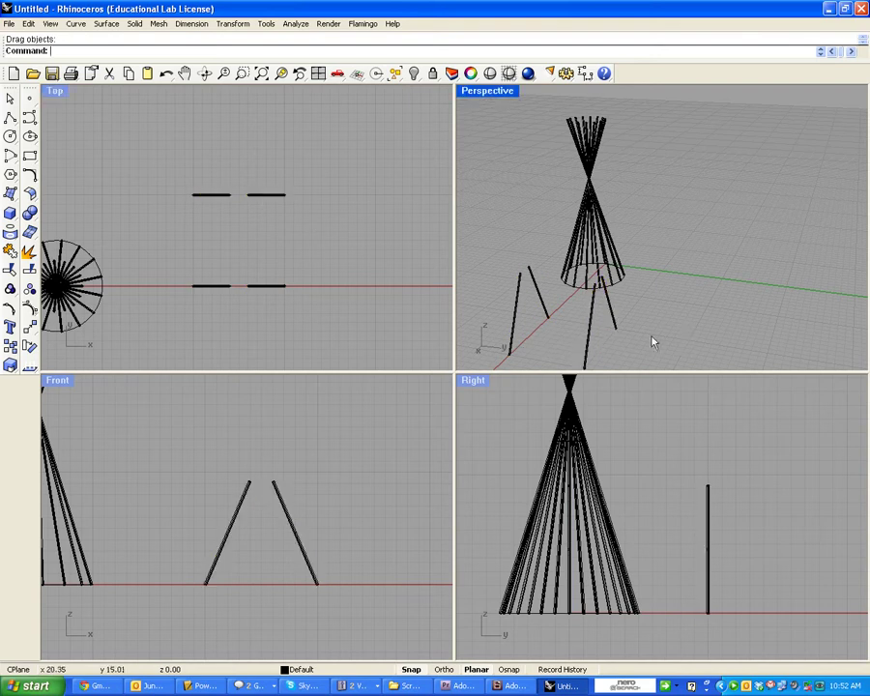
# Create a horizontal solid cylinder in the Front view based at 20,0 with radius 0.1 and length 10.
pyautogui.moveTo(556, 341)
pyautogui.mouseDown(button='right')
pyautogui.moveTo(583, 305)
pyautogui.moveTo(691, 297)
pyautogui.moveTo(618, 315)
pyautogui.moveTo(579, 310)
pyautogui.moveTo(553, 326)
pyautogui.mouseUp(button='right')
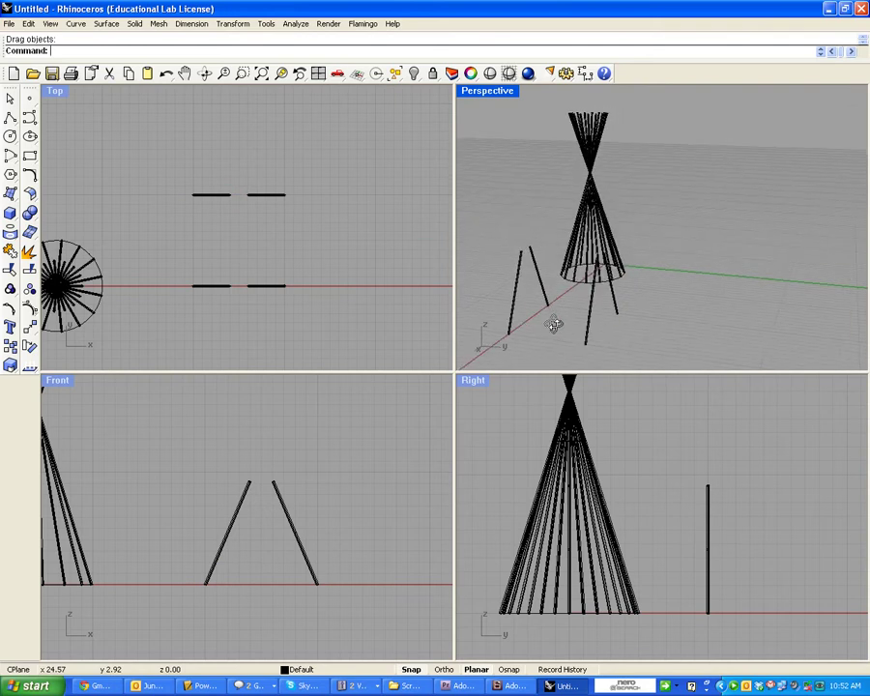
pyautogui.moveTo(693, 324); pyautogui.dragTo(665, 350, button='right')
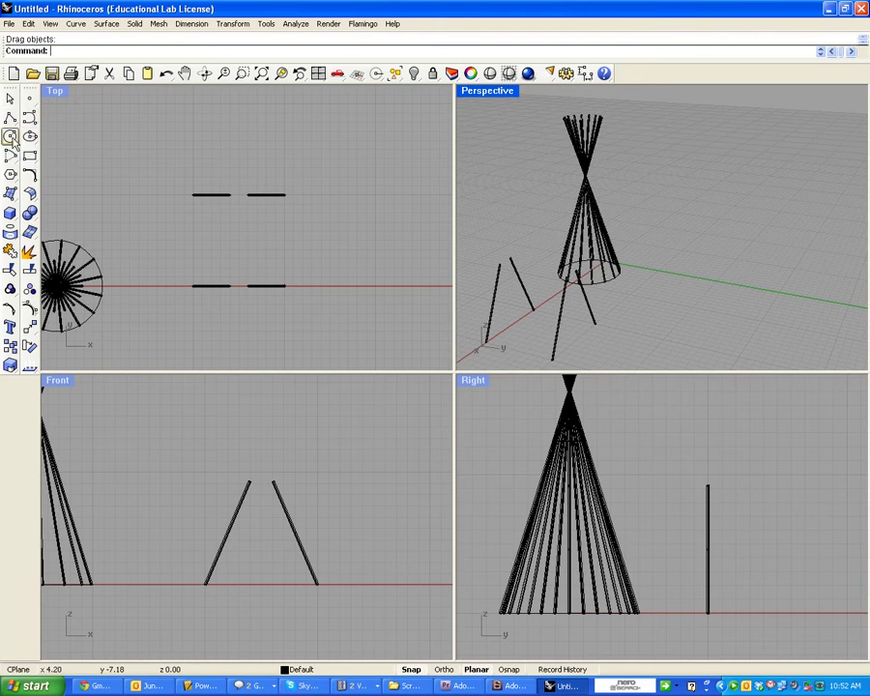
pyautogui.click(10, 215)
pyautogui.click(29, 246)
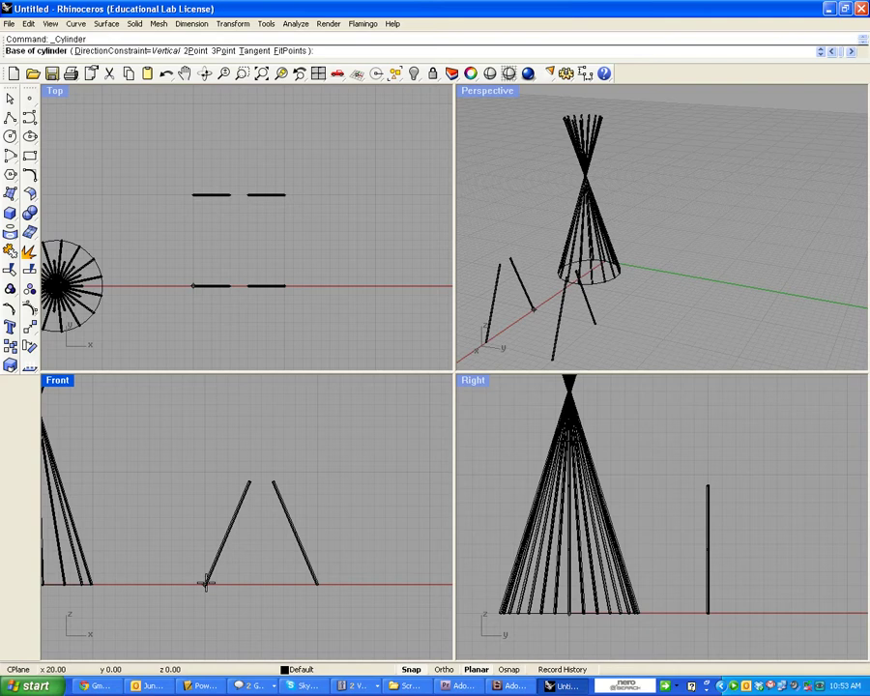
pyautogui.click(205, 583)
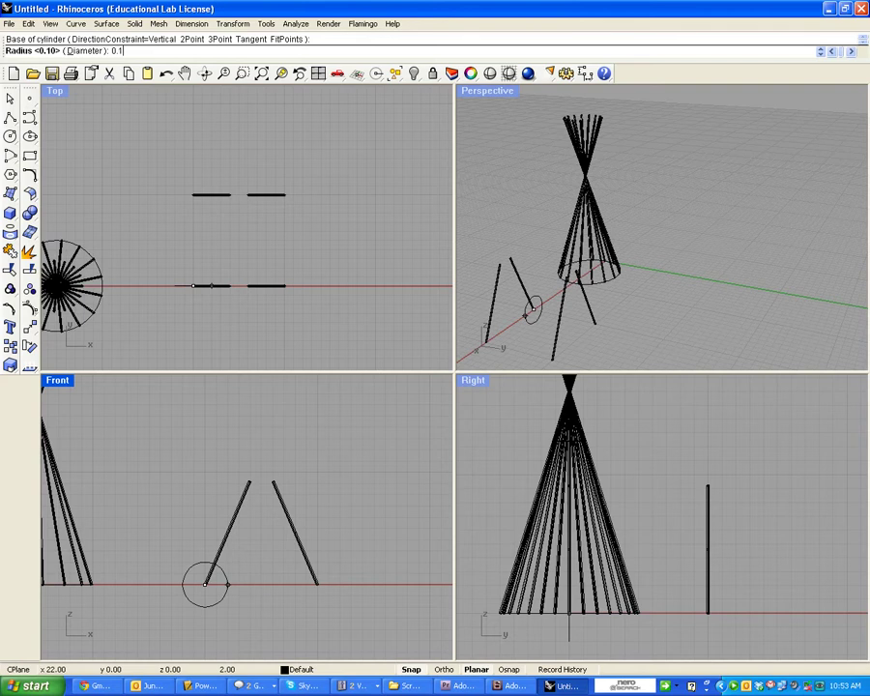
pyautogui.write('0.1')
pyautogui.press('Return')
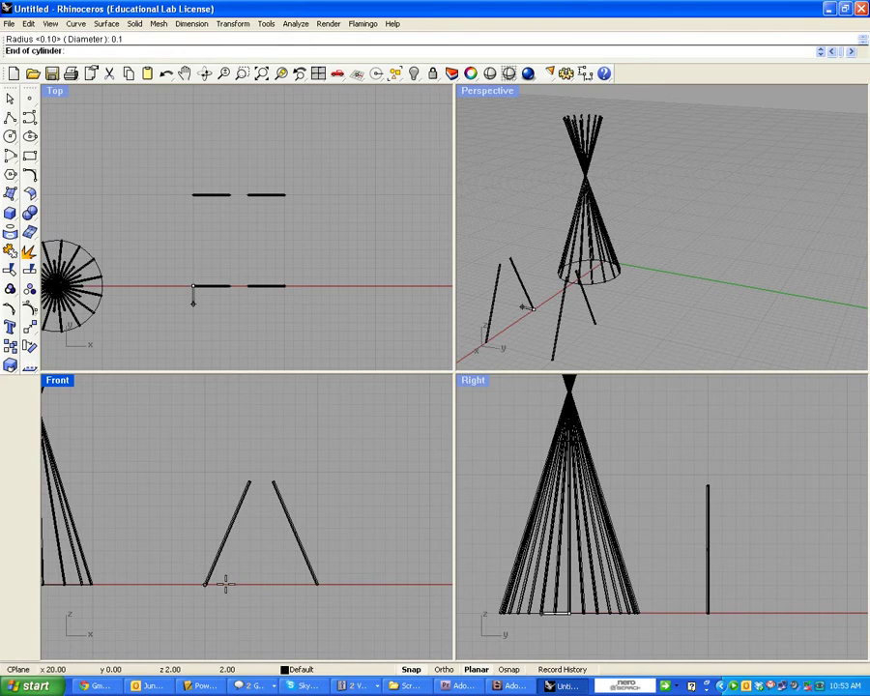
pyautogui.write('10')
pyautogui.press('Return')
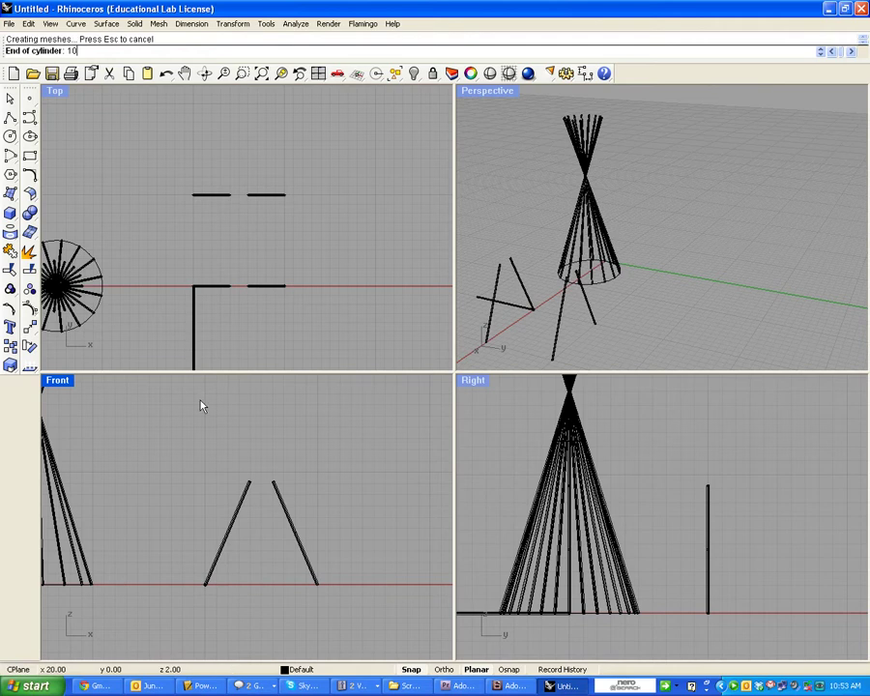
# Move the horizontal cylinder 10 units in positive Y in the Top view so it joins the rod bases at x 20.
pyautogui.moveTo(241, 326); pyautogui.dragTo(224, 298, button='right')
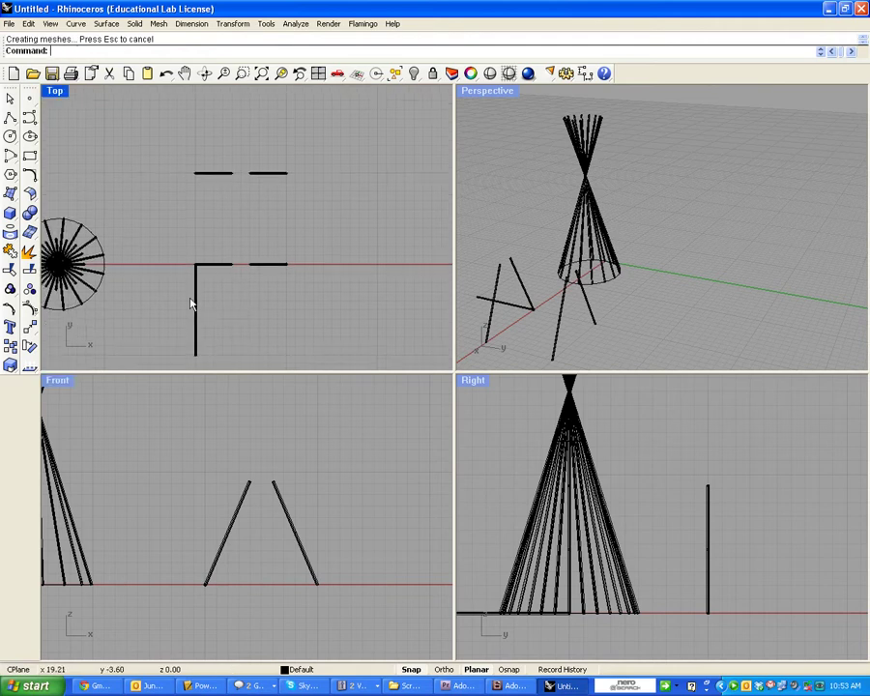
pyautogui.click(196, 305)
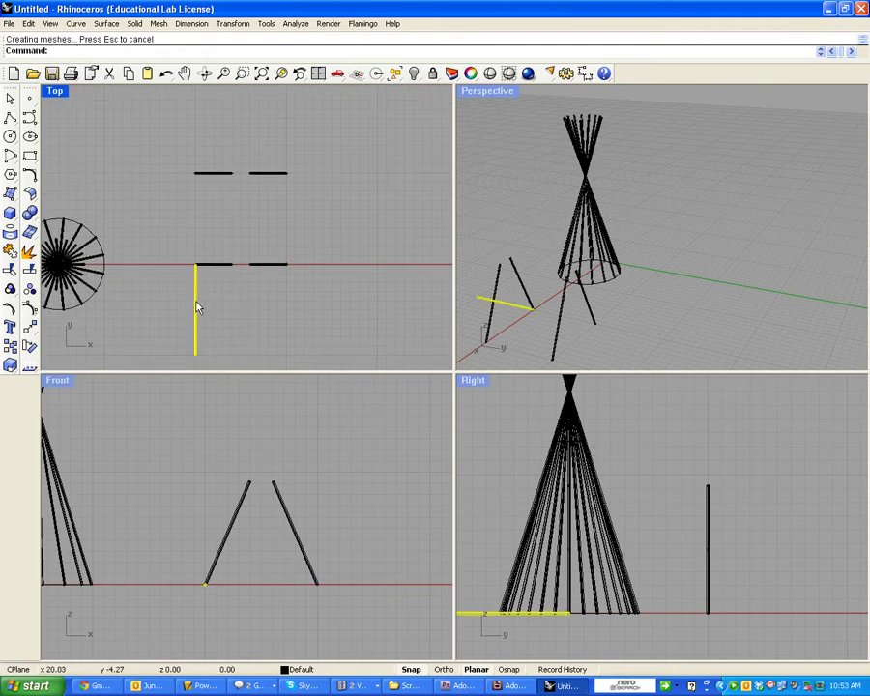
pyautogui.moveTo(197, 305); pyautogui.dragTo(197, 215)
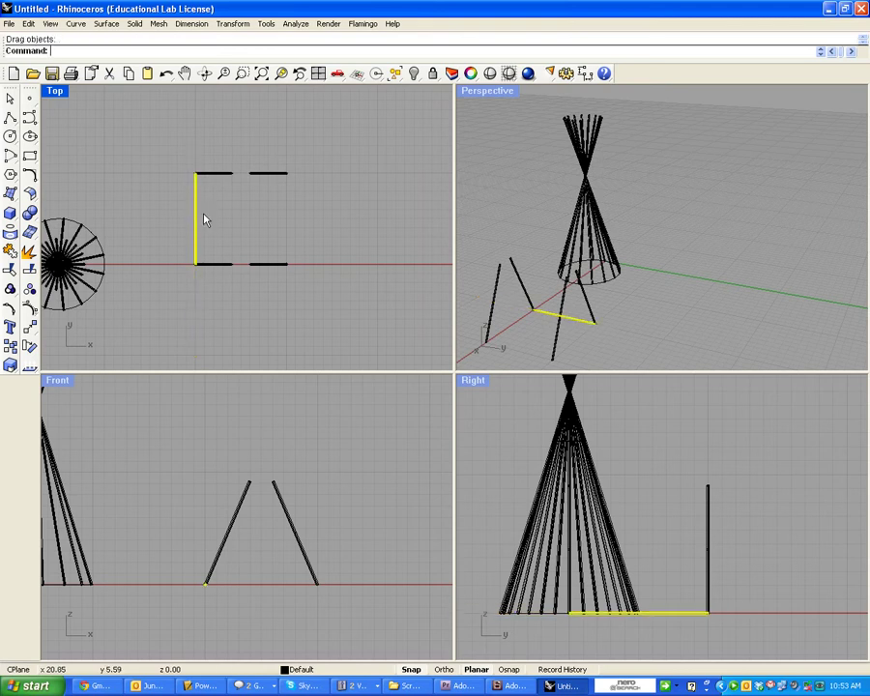
# Copy the horizontal base rod and move the copy 10 units in positive X to join the rod bases at x 30.
pyautogui.click(326, 207)
pyautogui.click(197, 225)
pyautogui.click(324, 212)
pyautogui.click(196, 213)
pyautogui.hotkey('ctrl', 'c')
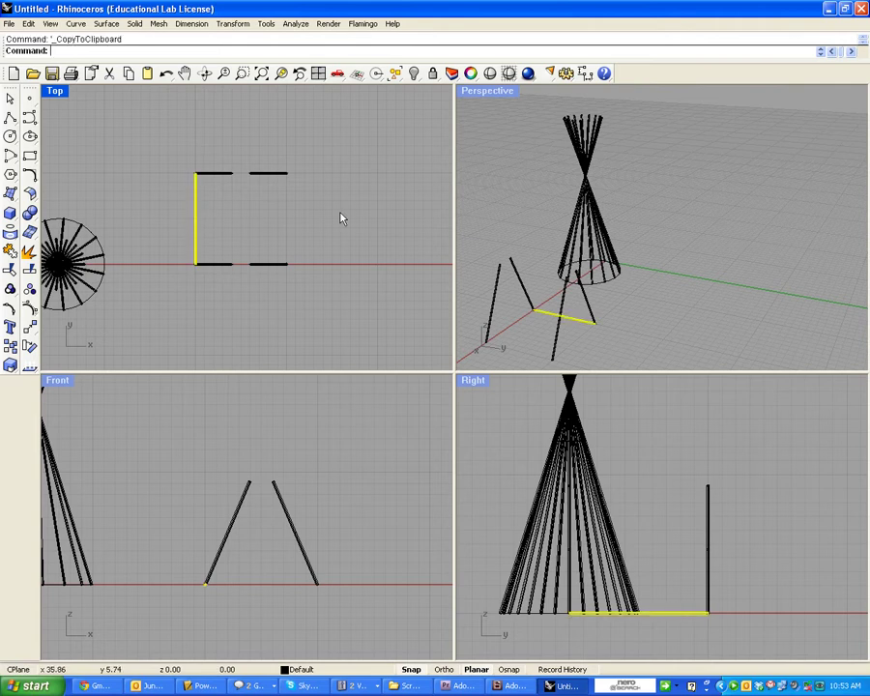
pyautogui.hotkey('ctrl', 'v')
pyautogui.moveTo(196, 221); pyautogui.dragTo(287, 220)
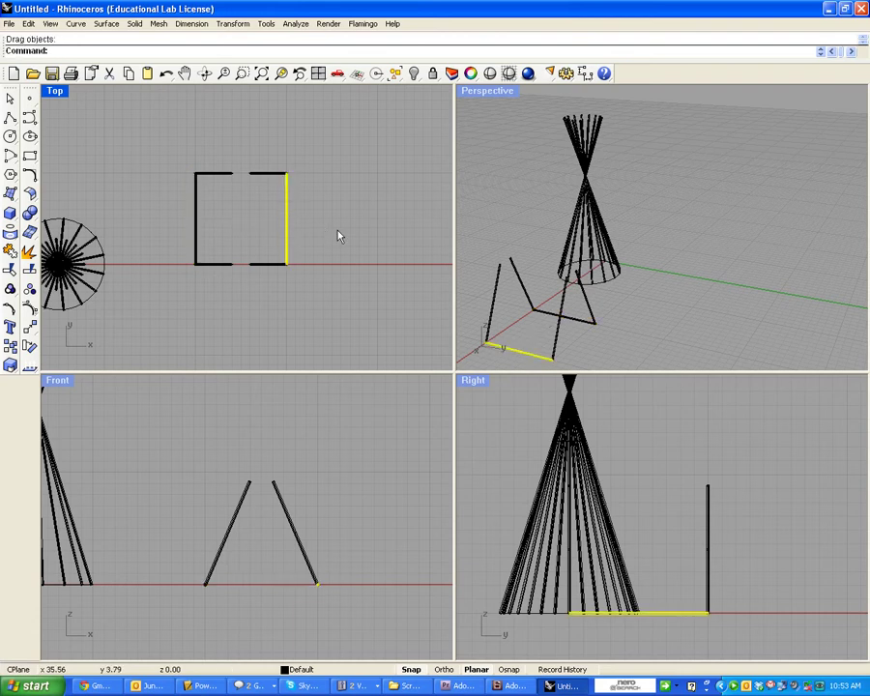
# Copy the base rod at x 30 and move the copy midway between the two base rods, to x 25.
pyautogui.click(343, 234)
pyautogui.click(287, 239)
pyautogui.hotkey('ctrl', 'c')
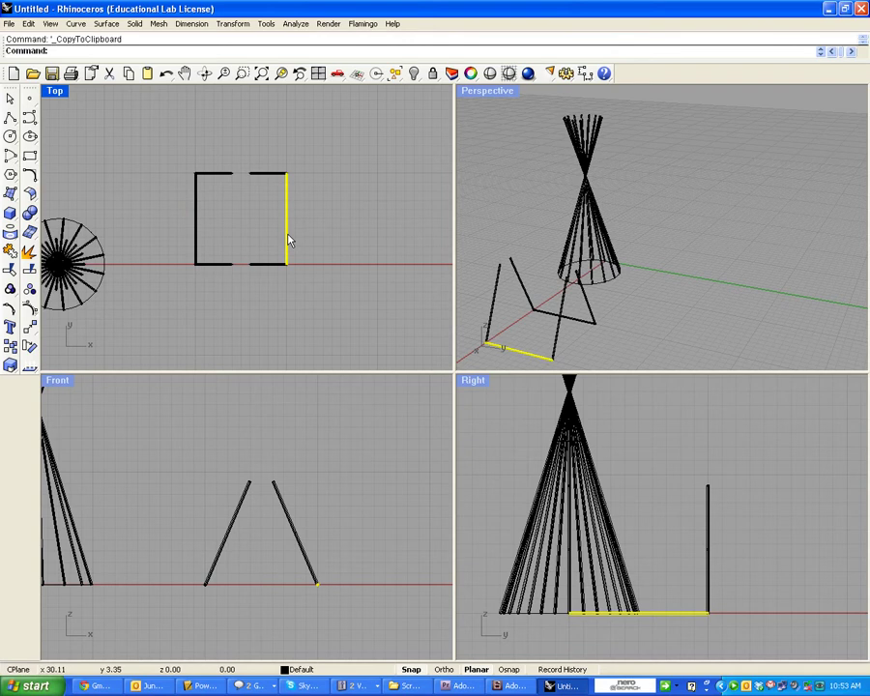
pyautogui.hotkey('ctrl', 'v')
pyautogui.moveTo(287, 236); pyautogui.dragTo(241, 240)
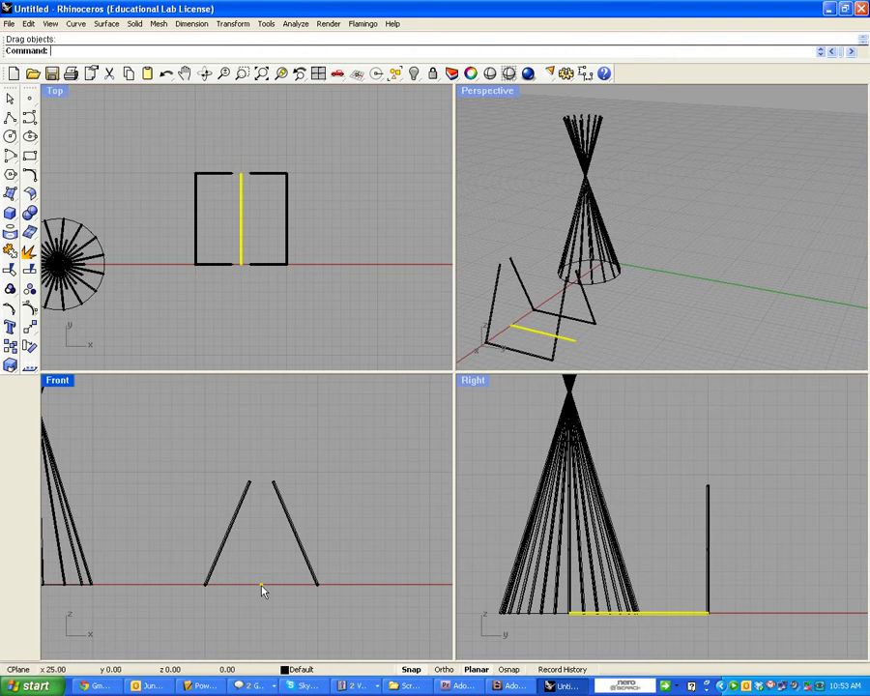
# Raise the middle rod vertically in the Front view to the level of the tilted rods' upper ends.
pyautogui.moveTo(262, 589); pyautogui.dragTo(261, 483)
pyautogui.click(644, 297)
pyautogui.moveTo(643, 297); pyautogui.dragTo(596, 322, button='right')
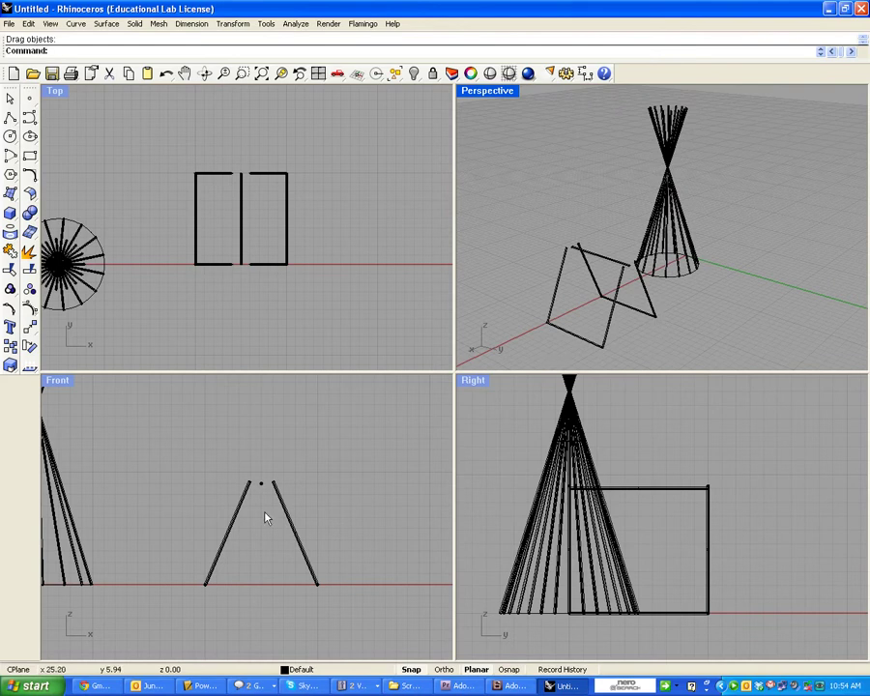
# Rotate the raised middle rod 90 degrees clockwise in the Top view about 25,0 so it lies along the X axis.
pyautogui.click(243, 227)
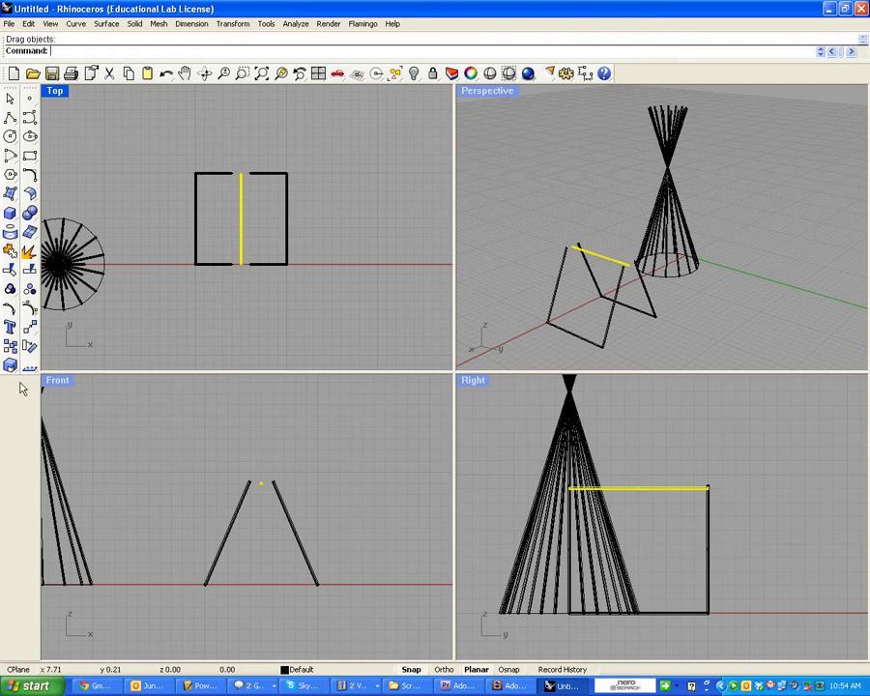
pyautogui.click(23, 246)
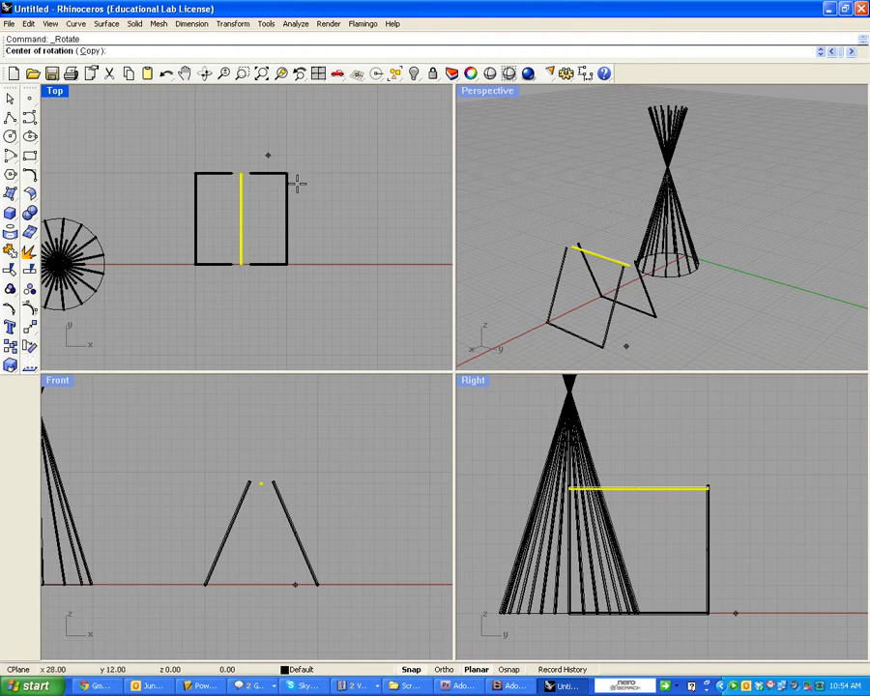
pyautogui.click(240, 264)
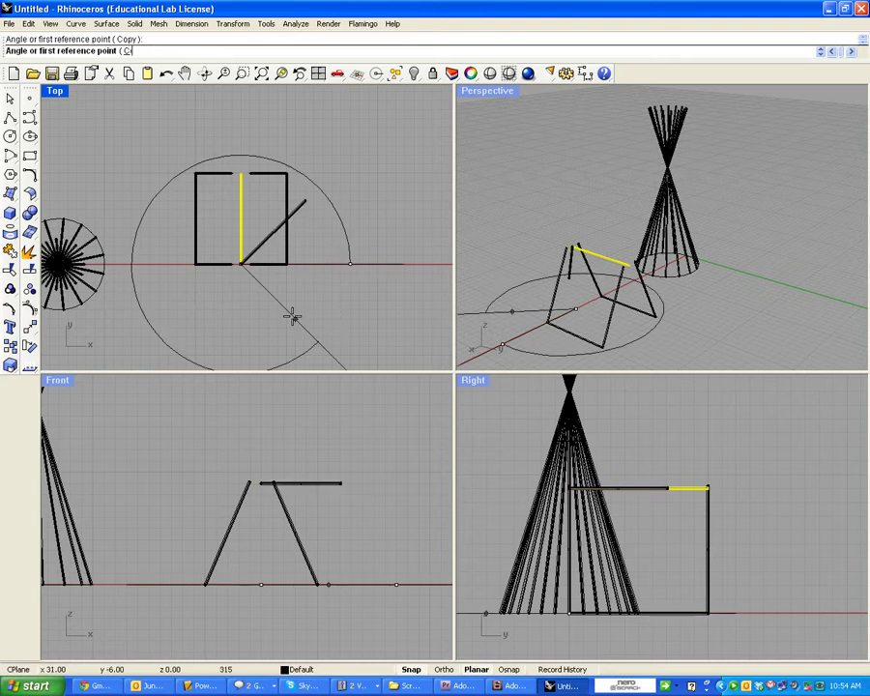
pyautogui.click(214, 319)
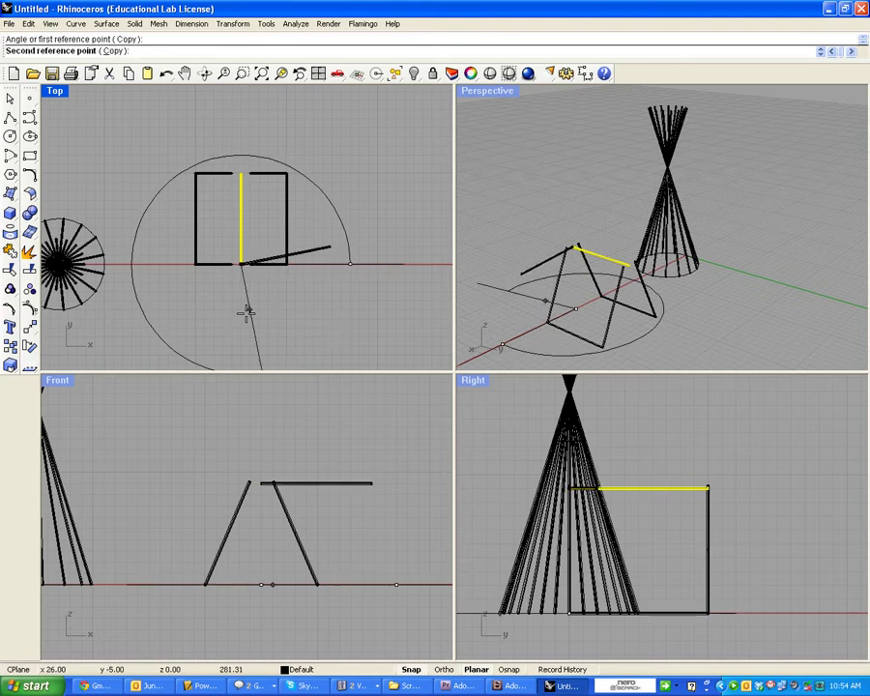
pyautogui.click(241, 317)
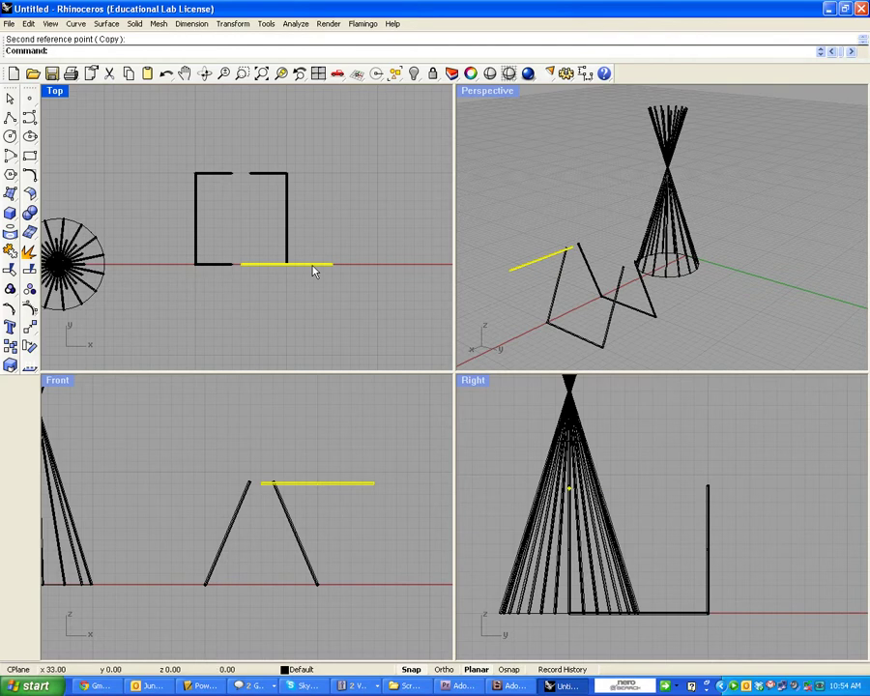
# Copy the rotated top rod twice, centring one copy over the tilted pair at y 10 and another over the pair at y 0.
pyautogui.hotkey('ctrl', 'c')
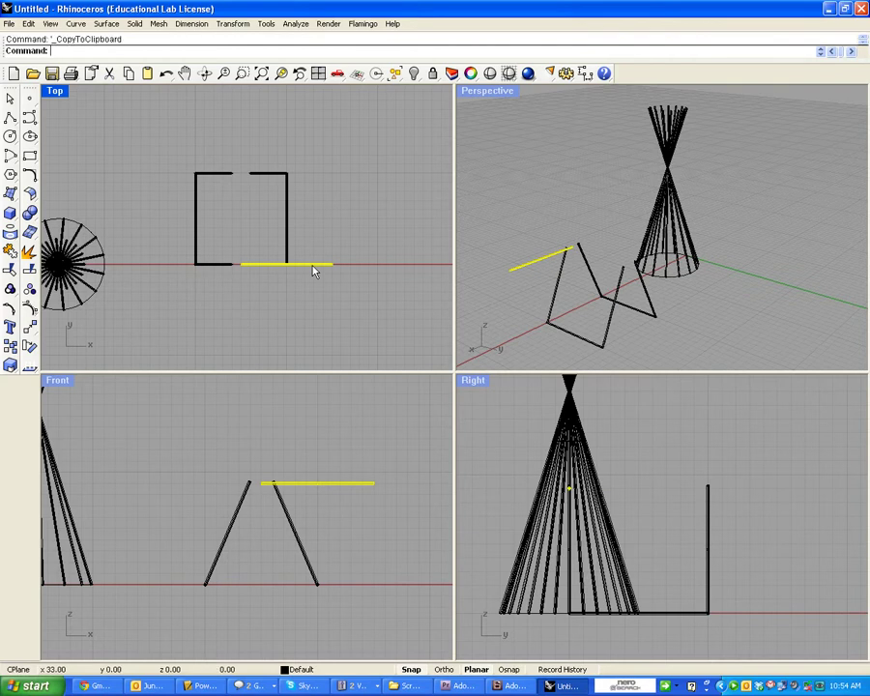
pyautogui.hotkey('ctrl', 'v')
pyautogui.moveTo(312, 266); pyautogui.dragTo(254, 177)
pyautogui.hotkey('ctrl', 'v')
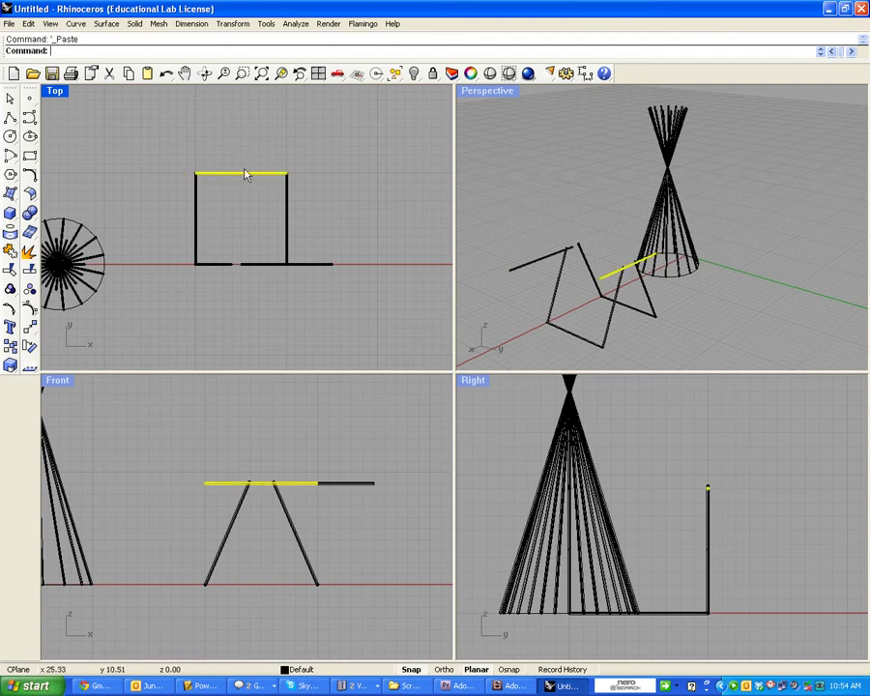
pyautogui.moveTo(246, 179); pyautogui.dragTo(243, 270)
pyautogui.click(350, 211)
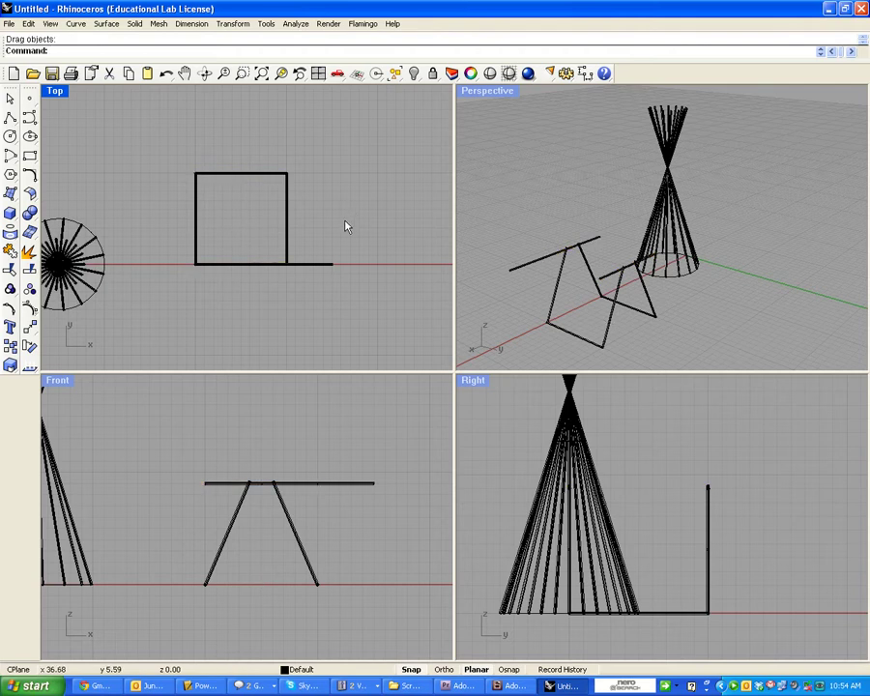
# Rotate the top rod extending past the frame 90 degrees counterclockwise in the Top view about 25,0 so it bridges both tilted pairs.
pyautogui.click(315, 268)
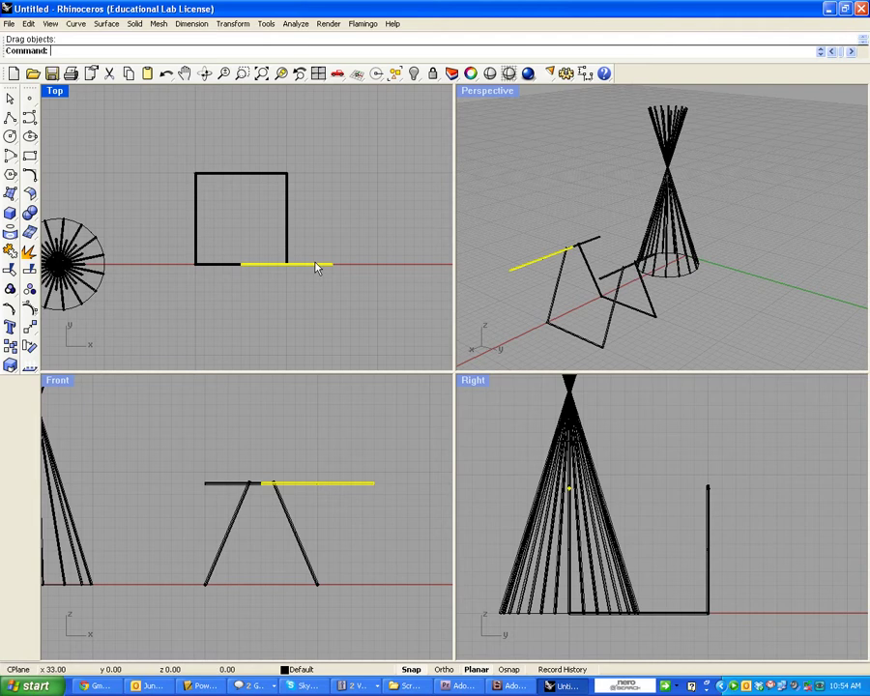
pyautogui.click(28, 249)
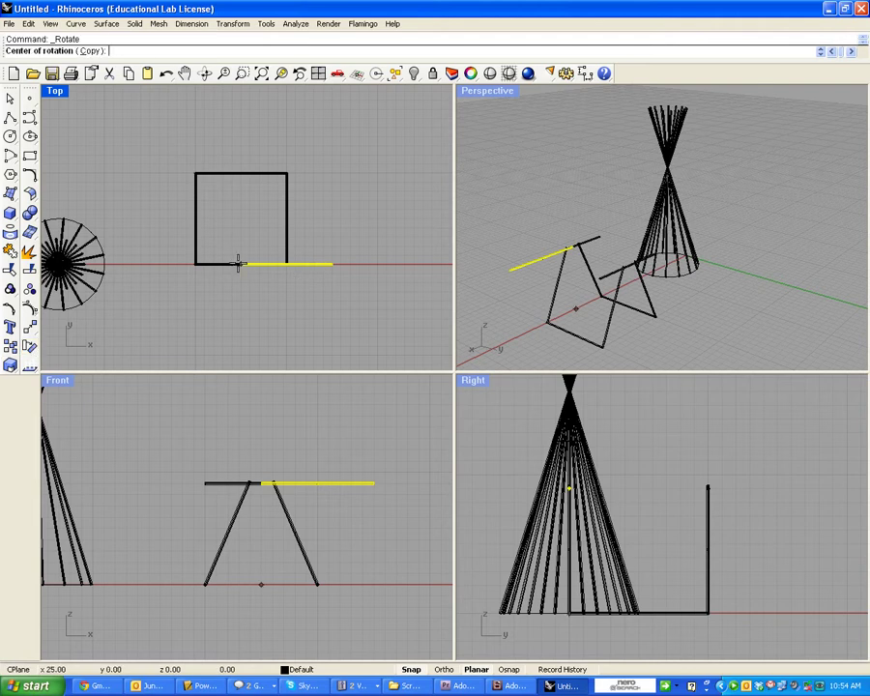
pyautogui.click(240, 263)
pyautogui.click(241, 218)
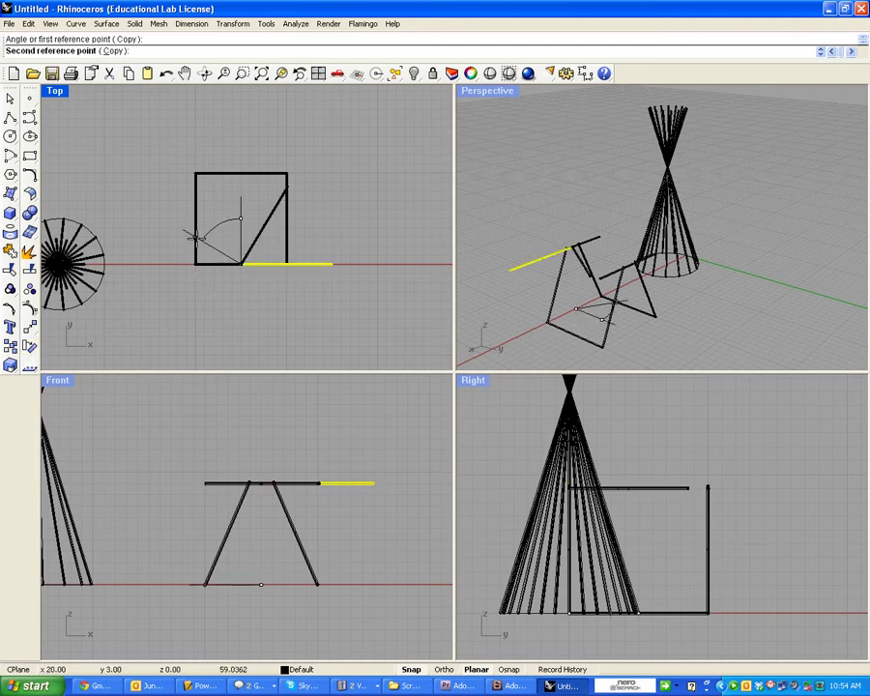
pyautogui.click(180, 266)
pyautogui.press('Escape')
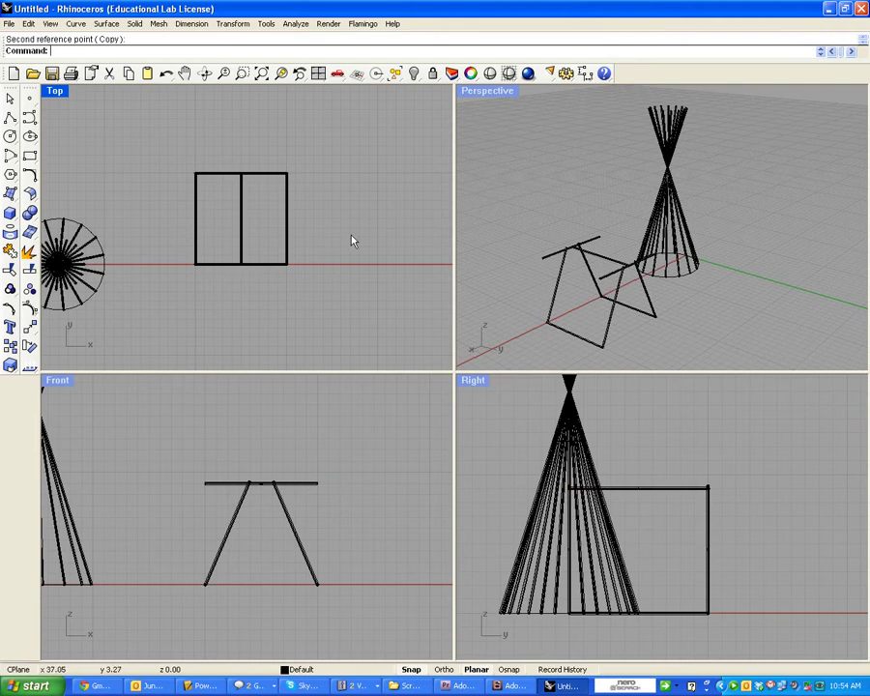
# Lower the two top rods lying along the X axis vertically in the Front view to the base level of the tilted legs.
pyautogui.click(310, 476)
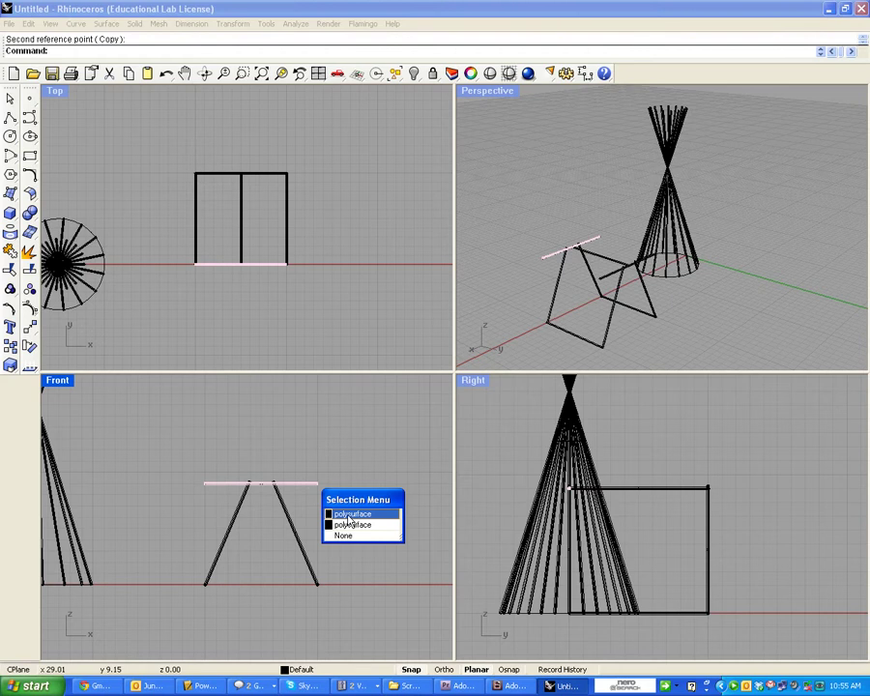
pyautogui.click(342, 462)
pyautogui.moveTo(286, 490); pyautogui.dragTo(286, 600)
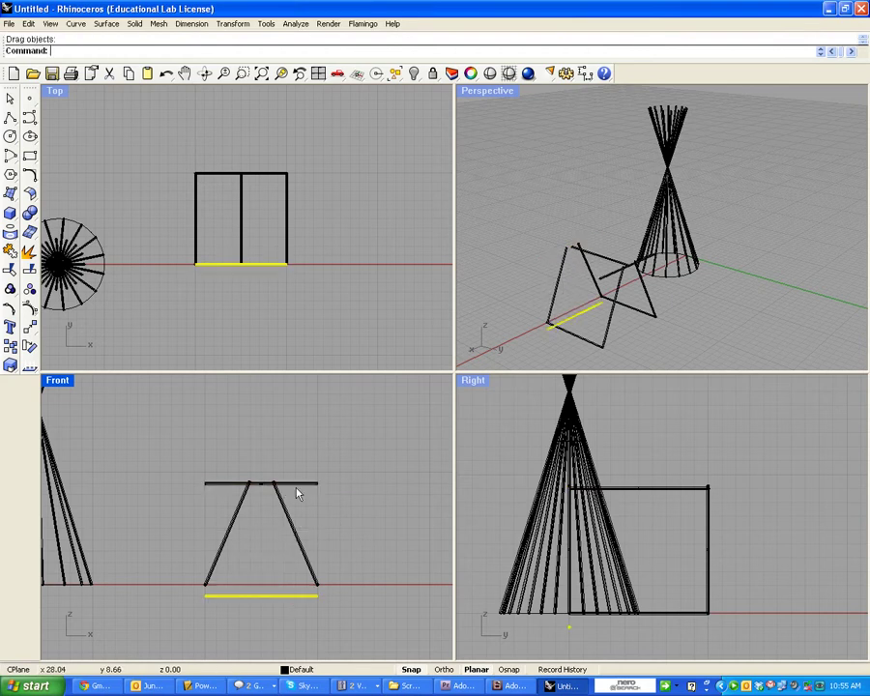
pyautogui.click(296, 484)
pyautogui.moveTo(296, 485); pyautogui.dragTo(303, 578)
pyautogui.click(296, 595)
pyautogui.click(333, 508)
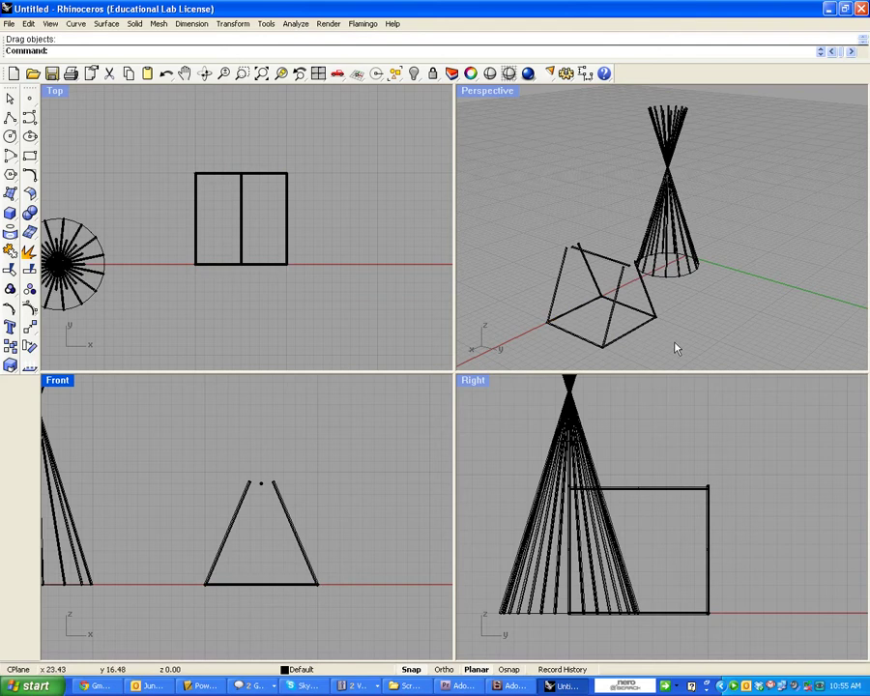
# Create a sphere of radius 1 in the Front view, centred on the end of the ridge rod at 25,9.
pyautogui.moveTo(677, 349); pyautogui.dragTo(657, 306, button='right')
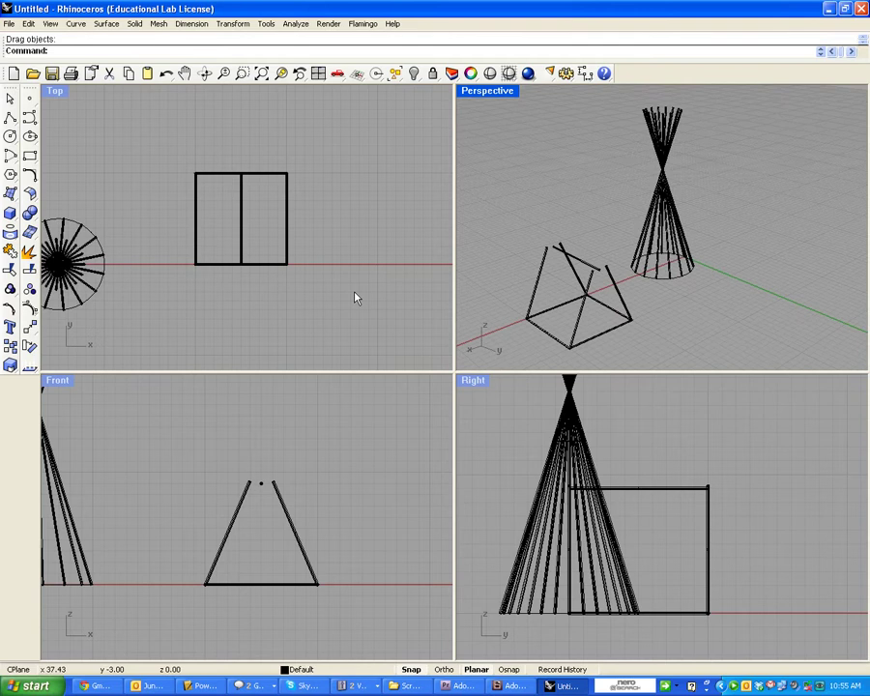
pyautogui.click(8, 214)
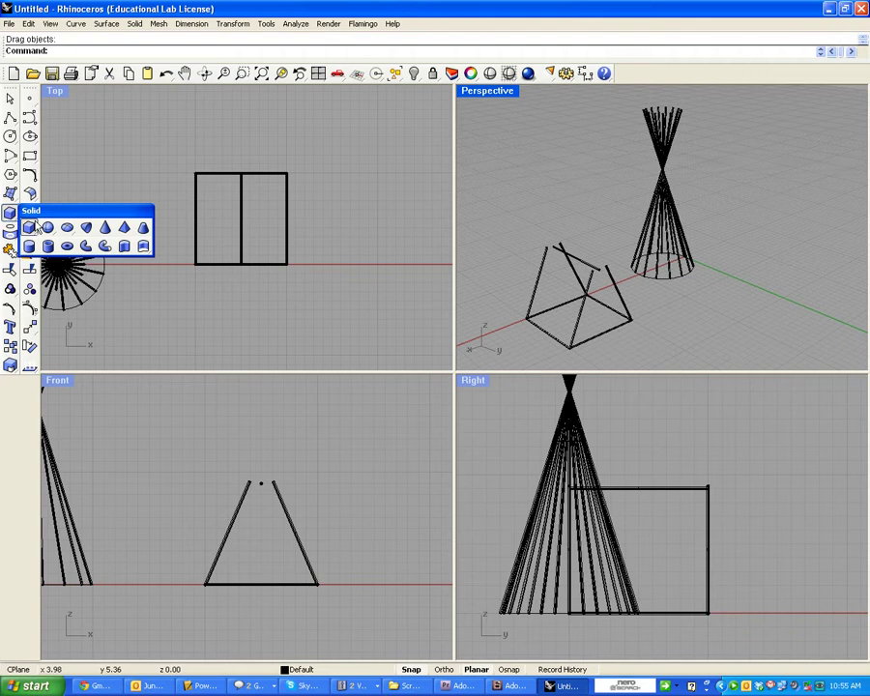
pyautogui.click(47, 234)
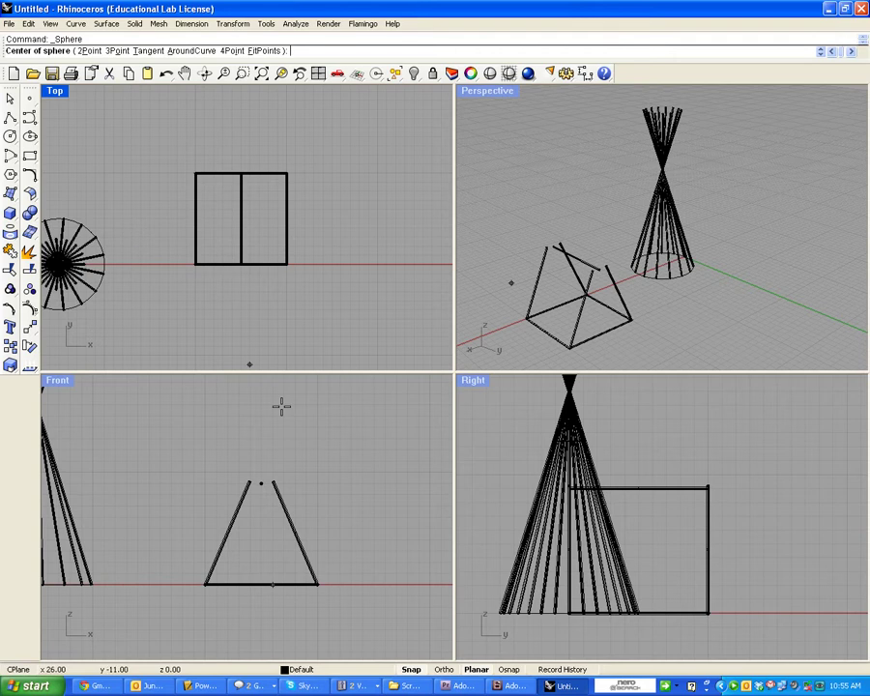
pyautogui.click(261, 480)
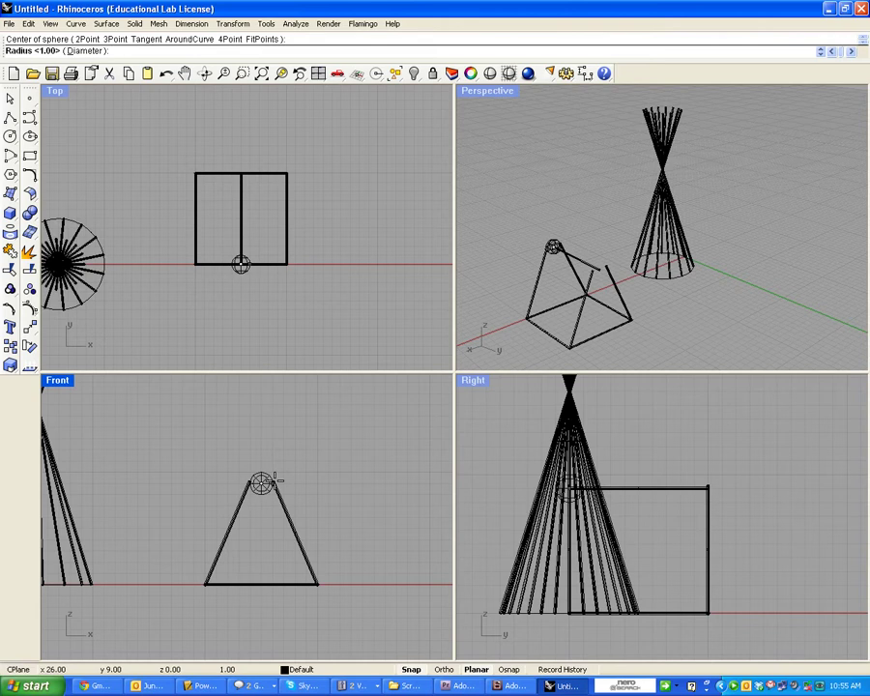
pyautogui.click(277, 479)
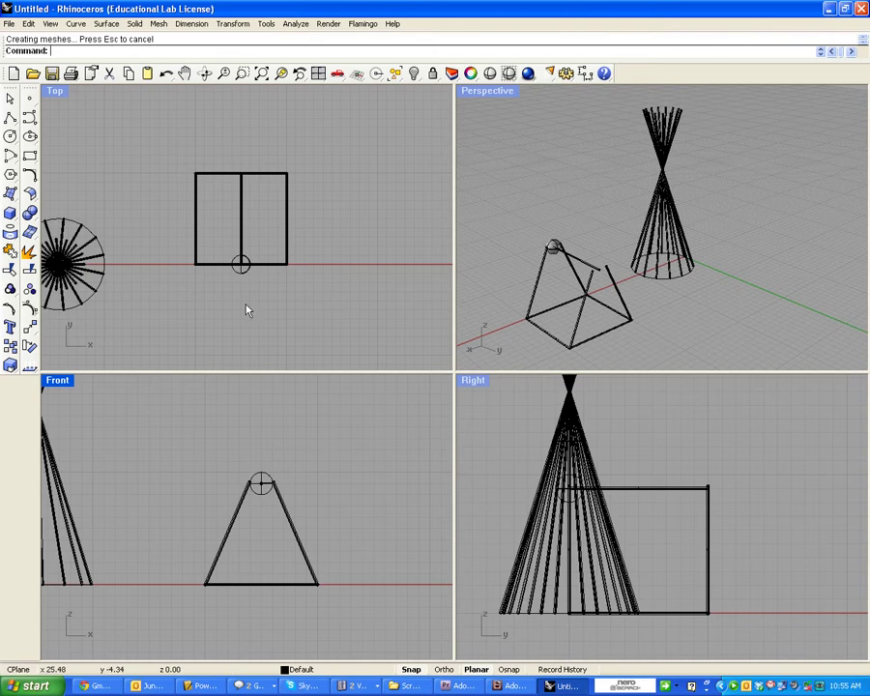
# Copy the sphere and move the copy in the Top view to the other end of the ridge rod at y 10.
pyautogui.click(244, 275)
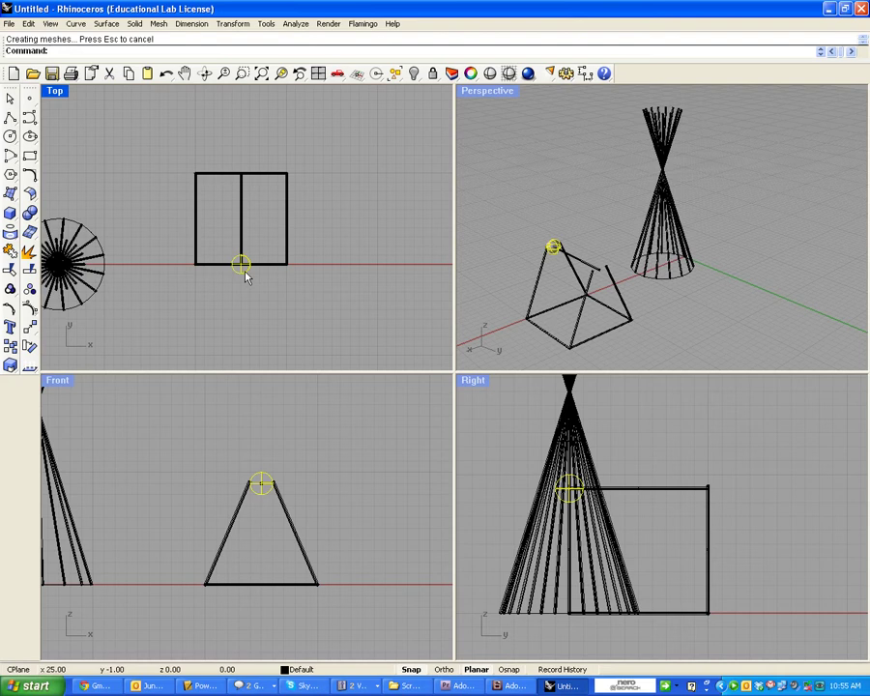
pyautogui.hotkey('ctrl', 'c')
pyautogui.hotkey('ctrl', 'v')
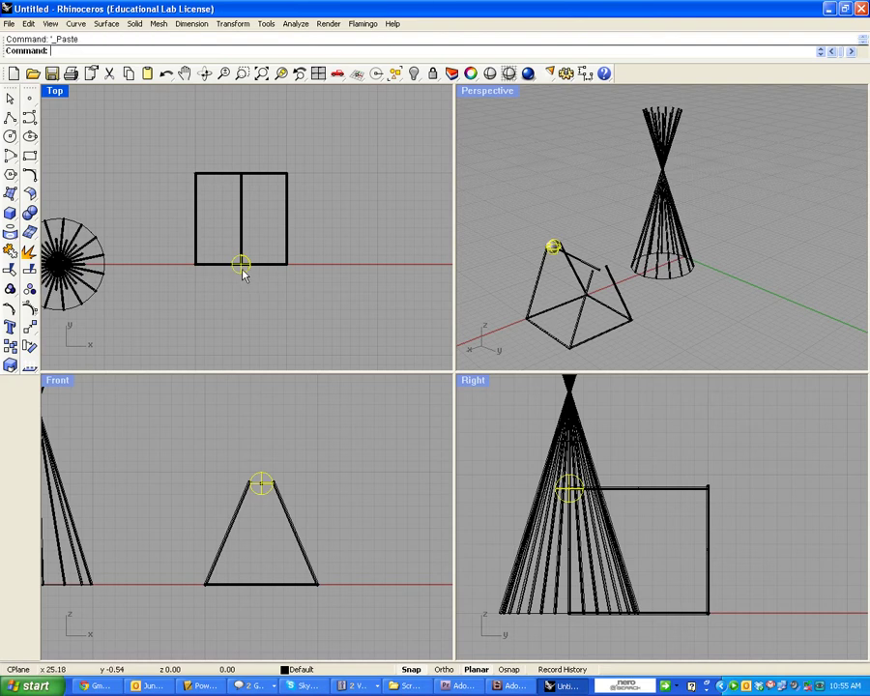
pyautogui.moveTo(243, 269); pyautogui.dragTo(242, 185)
pyautogui.click(554, 295)
pyautogui.scroll(3, 551, 295)
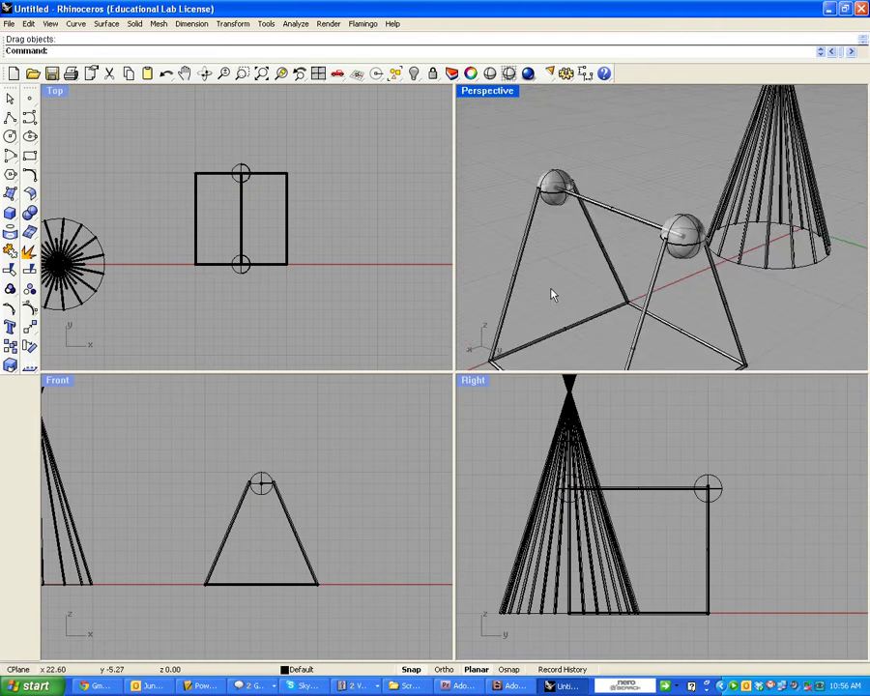
pyautogui.scroll(-3, 546, 295)
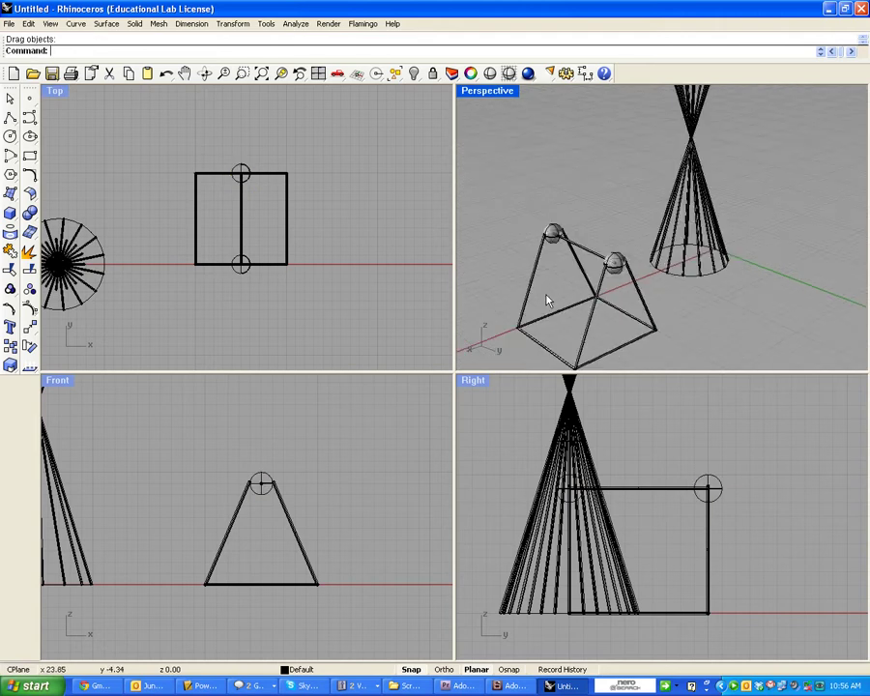
pyautogui.moveTo(544, 298)
pyautogui.mouseDown(button='right')
pyautogui.moveTo(642, 283)
pyautogui.moveTo(553, 277)
pyautogui.moveTo(554, 292)
pyautogui.mouseUp(button='right')
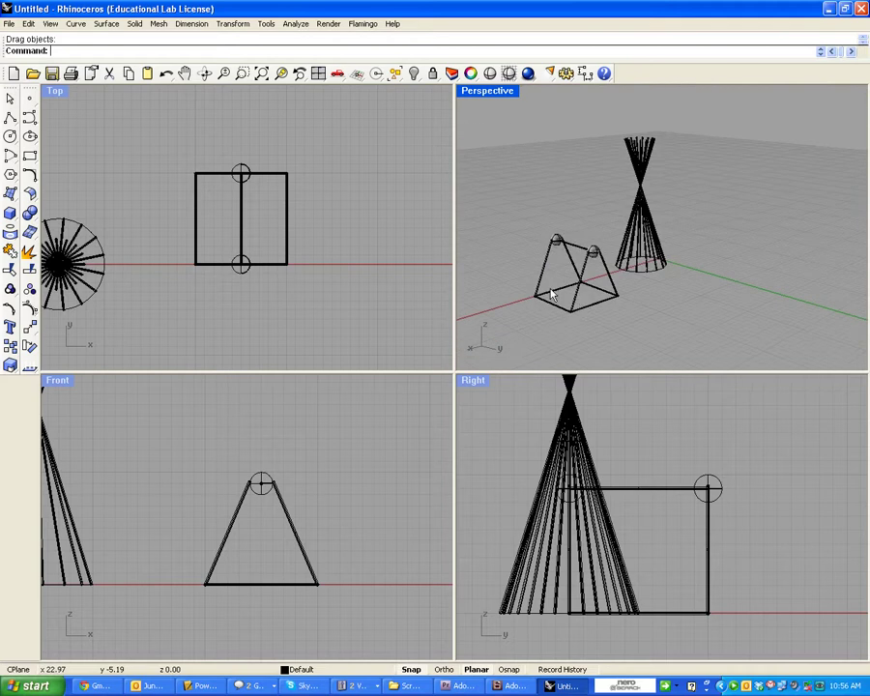
pyautogui.moveTo(610, 331); pyautogui.dragTo(622, 339, button='right')
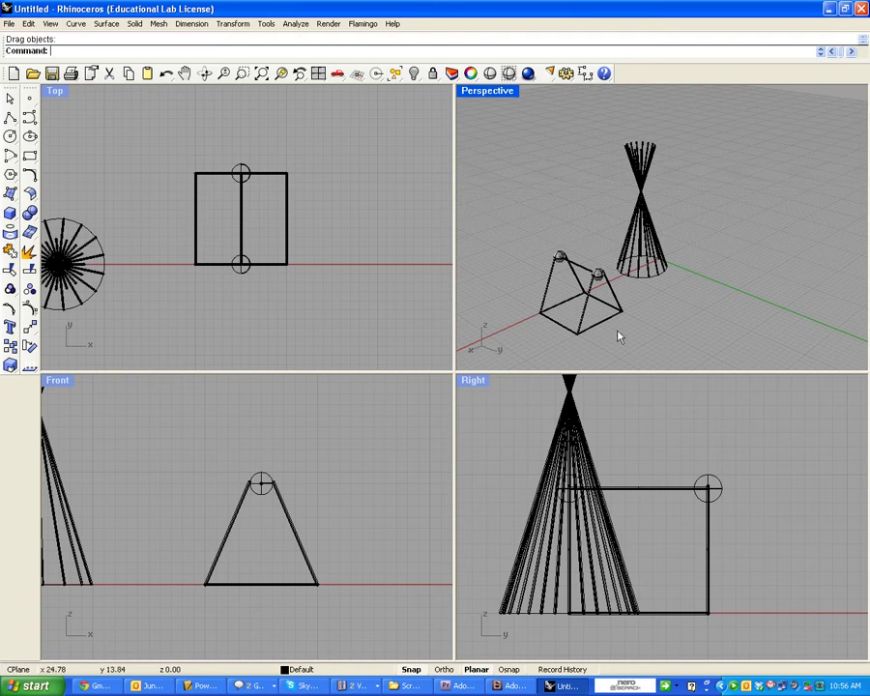
# Group all the rods and both spheres of the tilted frame.
pyautogui.moveTo(191, 452); pyautogui.dragTo(353, 624)
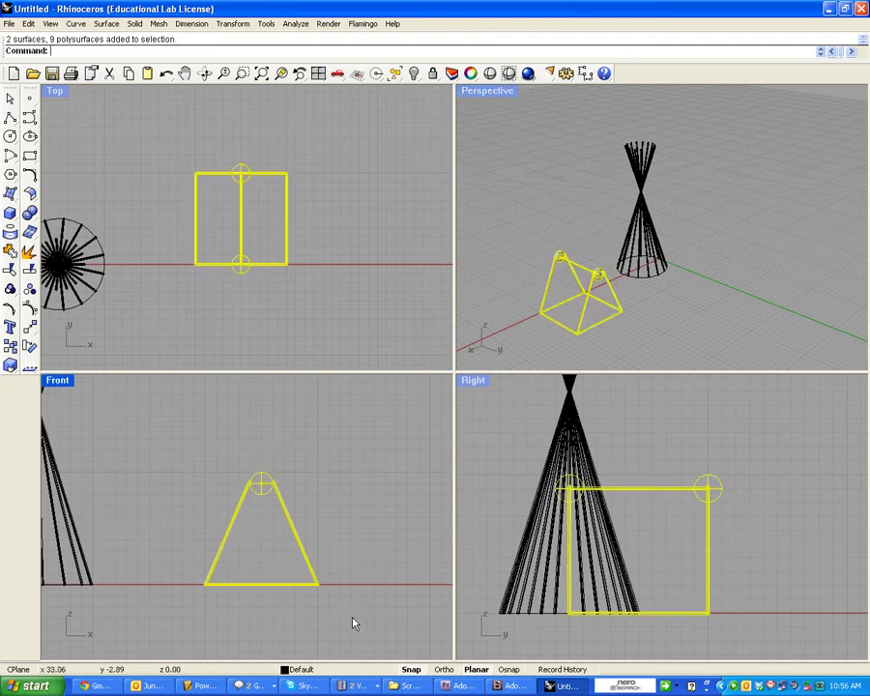
pyautogui.click(13, 292)
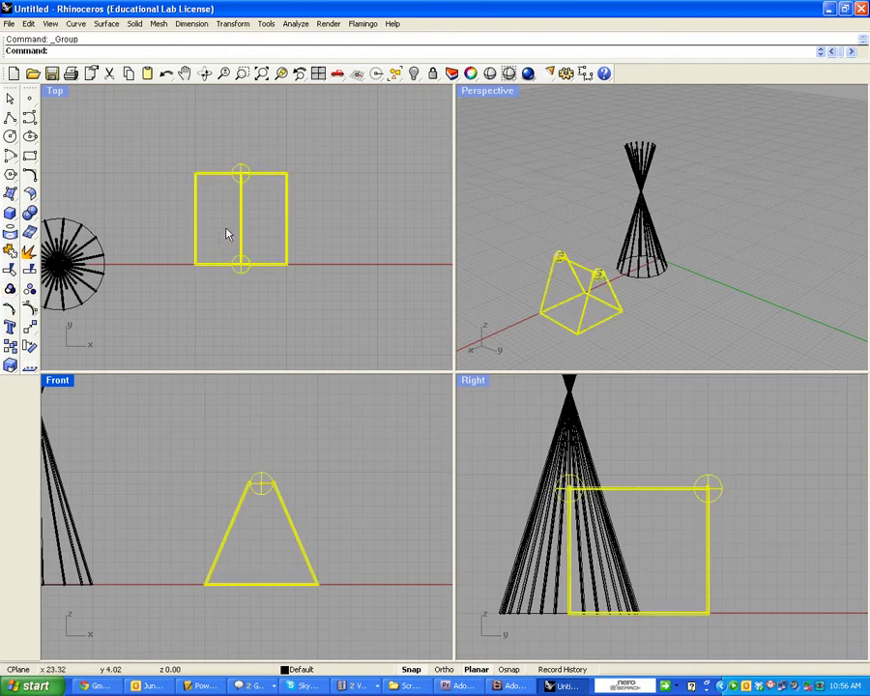
pyautogui.click(285, 303)
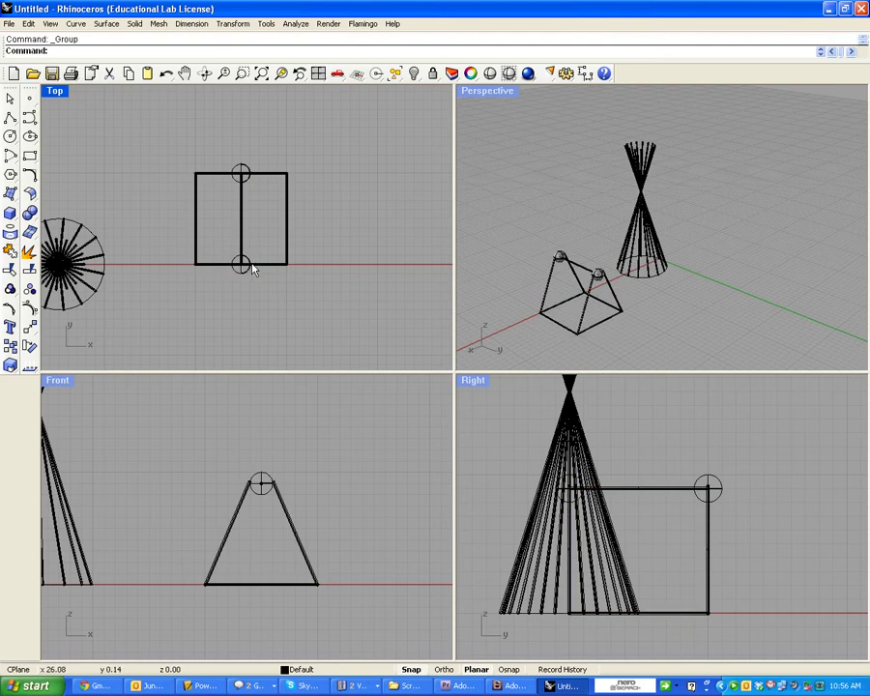
# Copy the grouped frame and move the copy 10 units along X in the Top view so it adjoins the original.
pyautogui.click(253, 264)
pyautogui.hotkey('ctrl', 'c')
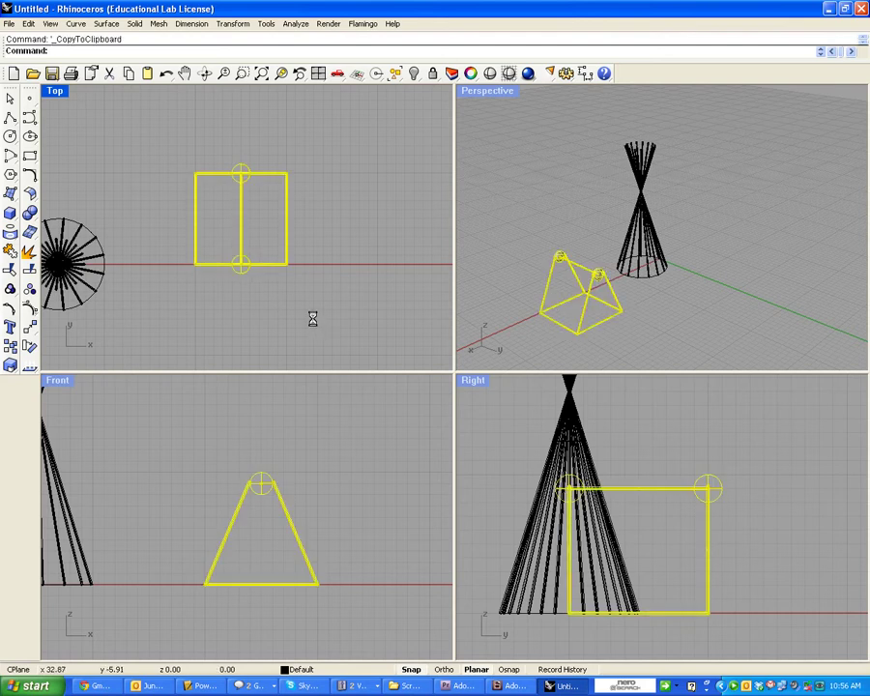
pyautogui.hotkey('ctrl', 'v')
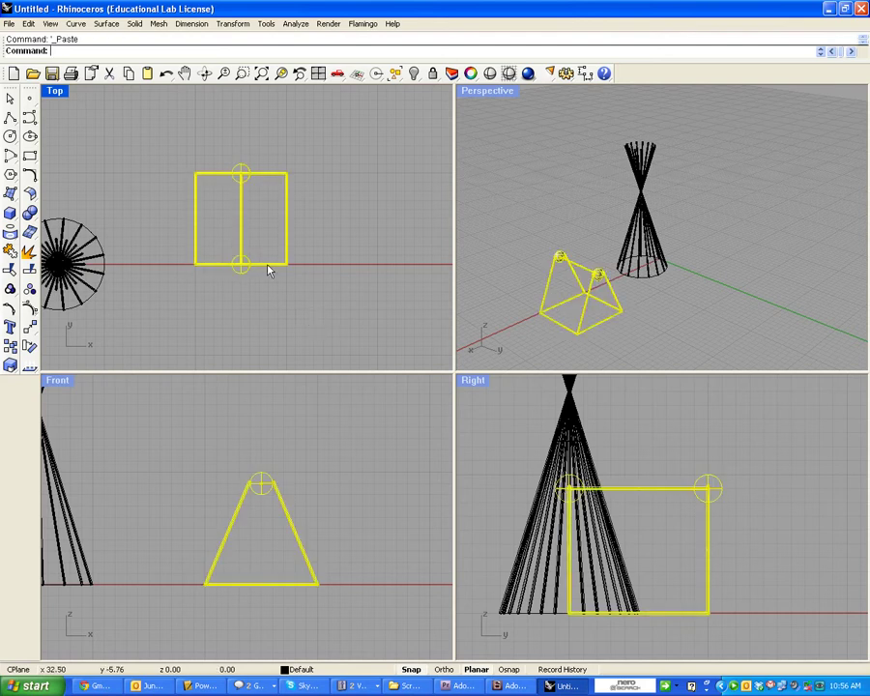
pyautogui.moveTo(270, 271); pyautogui.dragTo(362, 273)
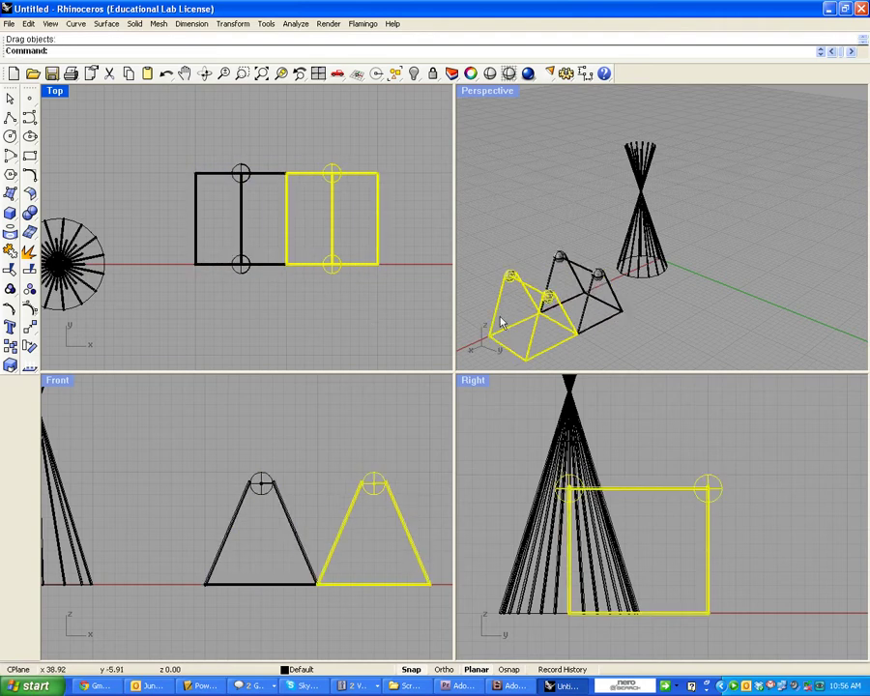
pyautogui.press('Escape')
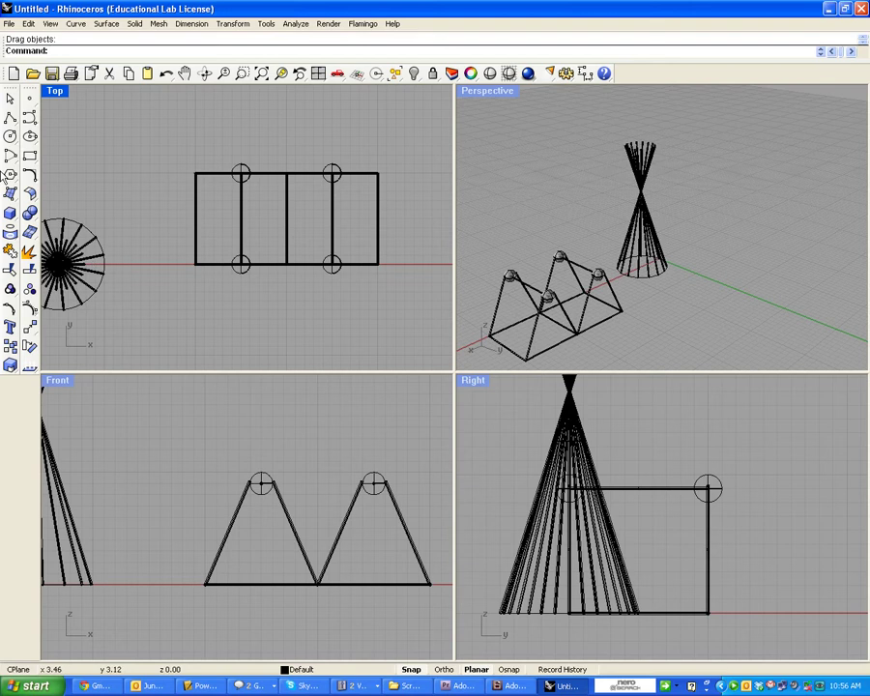
pyautogui.click(10, 213)
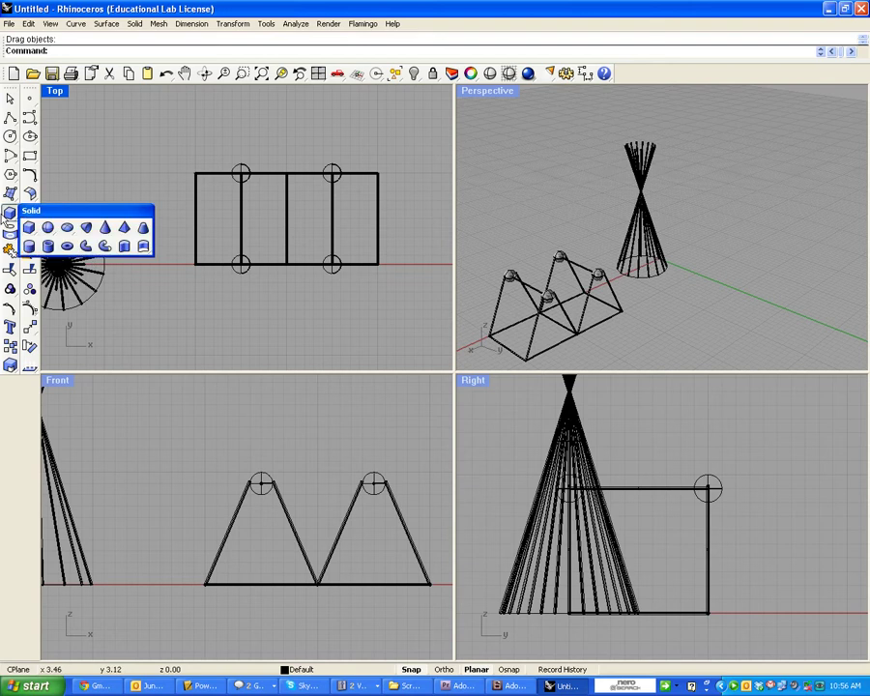
pyautogui.click(262, 584)
pyautogui.click(293, 460)
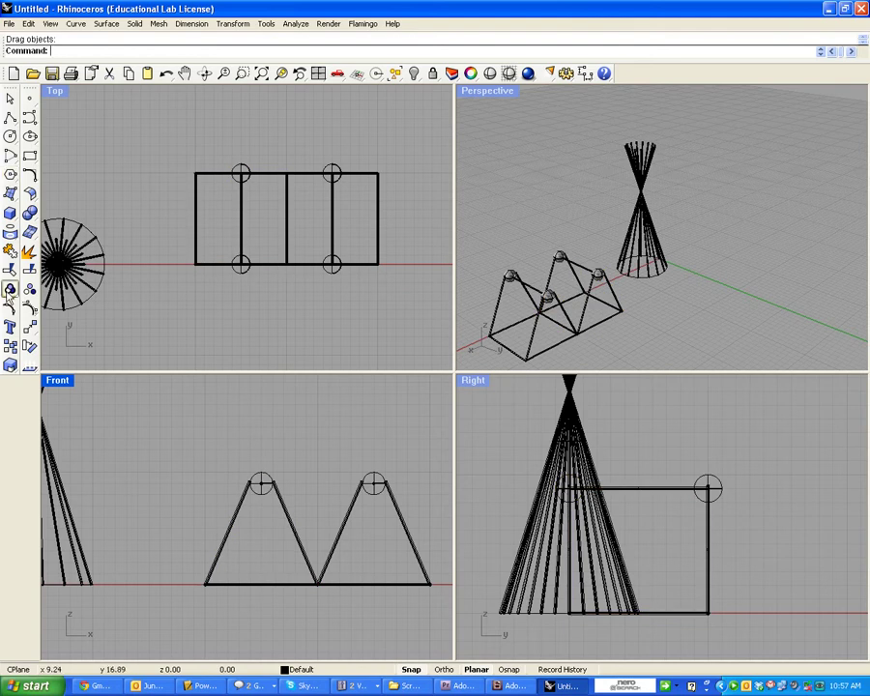
pyautogui.click(10, 213)
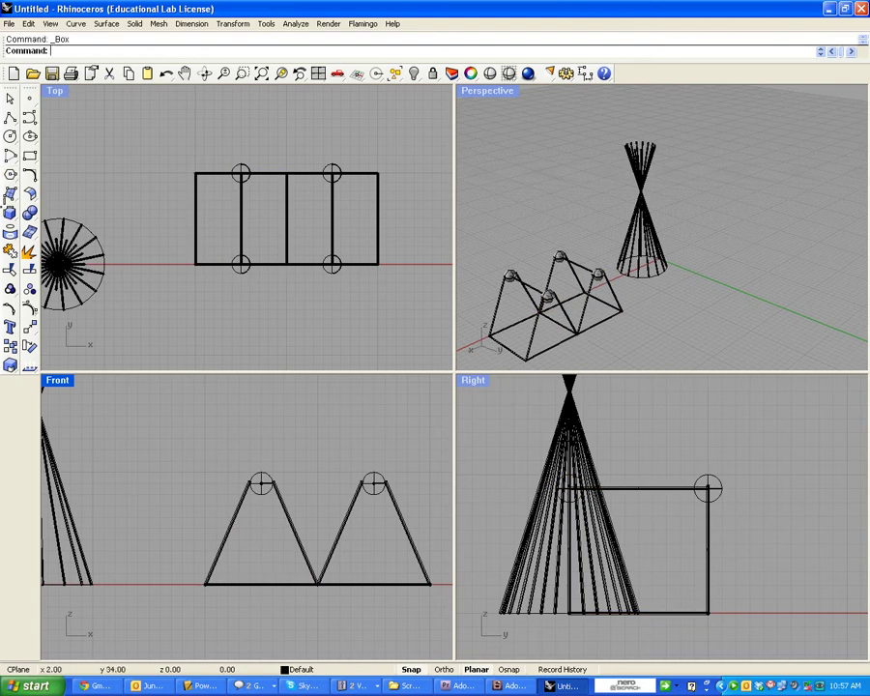
# Create a horizontal cylinder in the Right view at 10,9 with radius 0.1 and length 10.
pyautogui.click(10, 213)
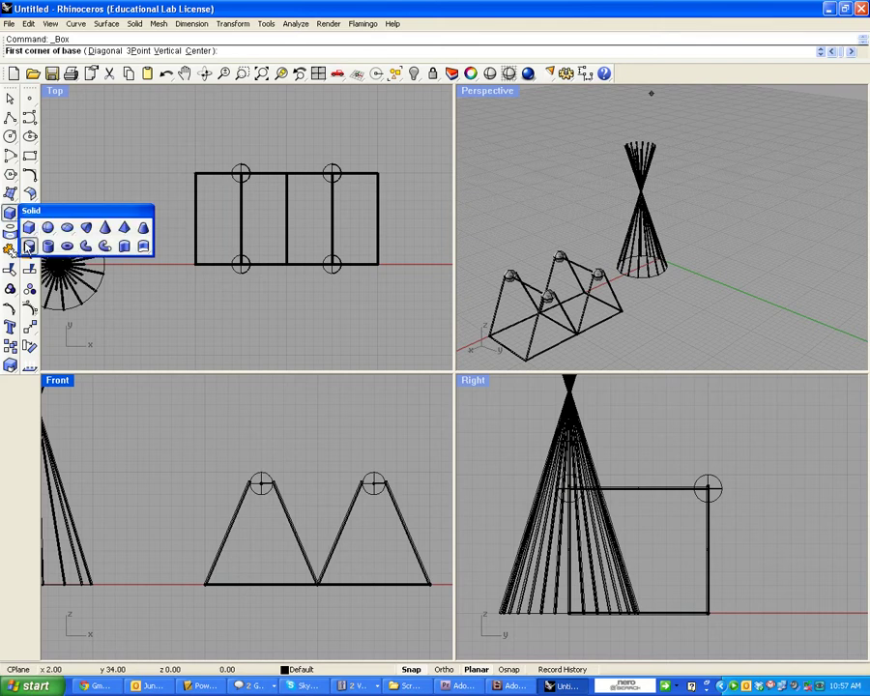
pyautogui.click(29, 250)
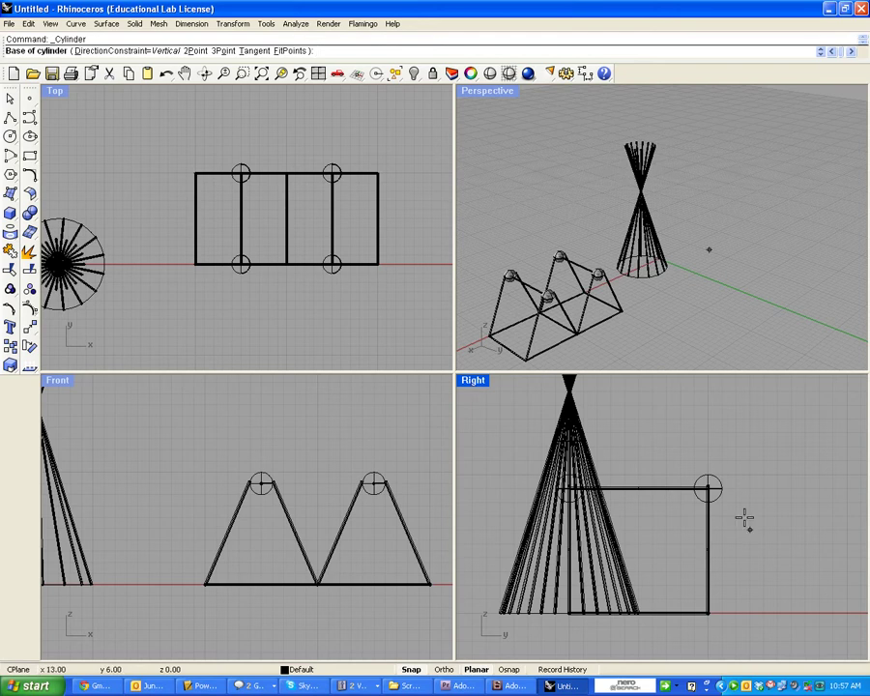
pyautogui.click(696, 230)
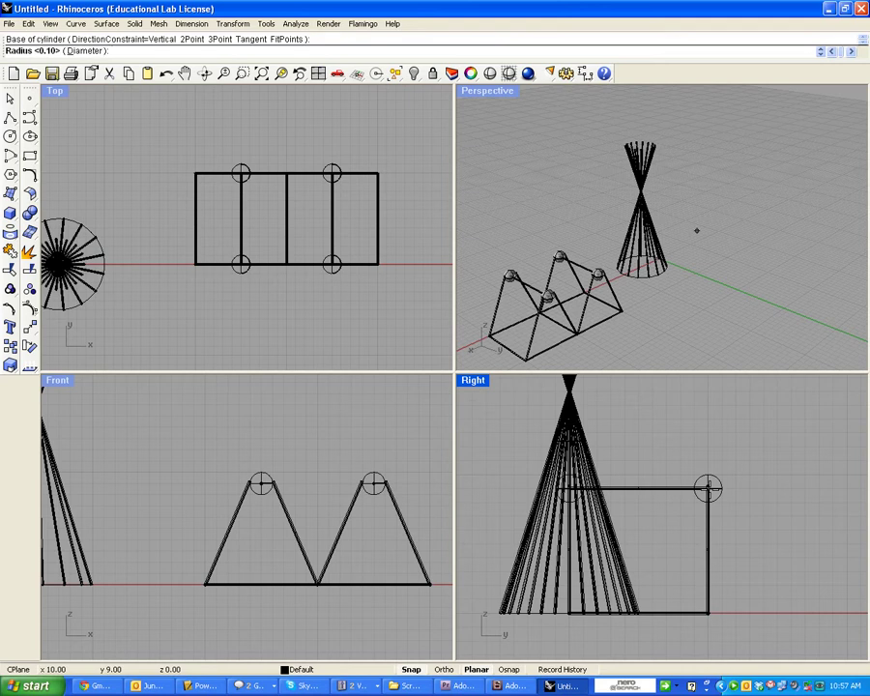
pyautogui.write('0.1')
pyautogui.press('Return')
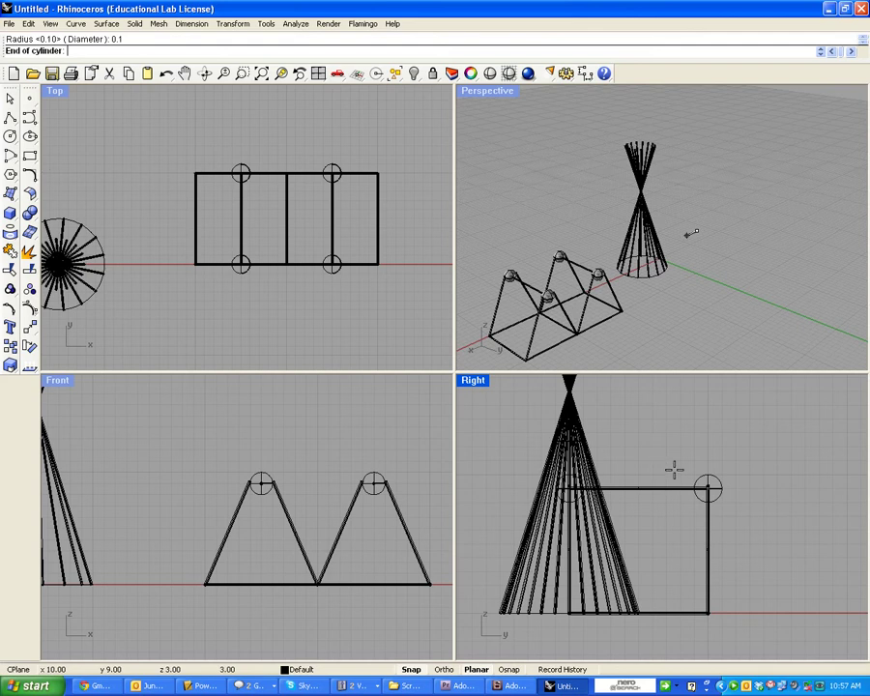
pyautogui.write('10')
pyautogui.press('Return')
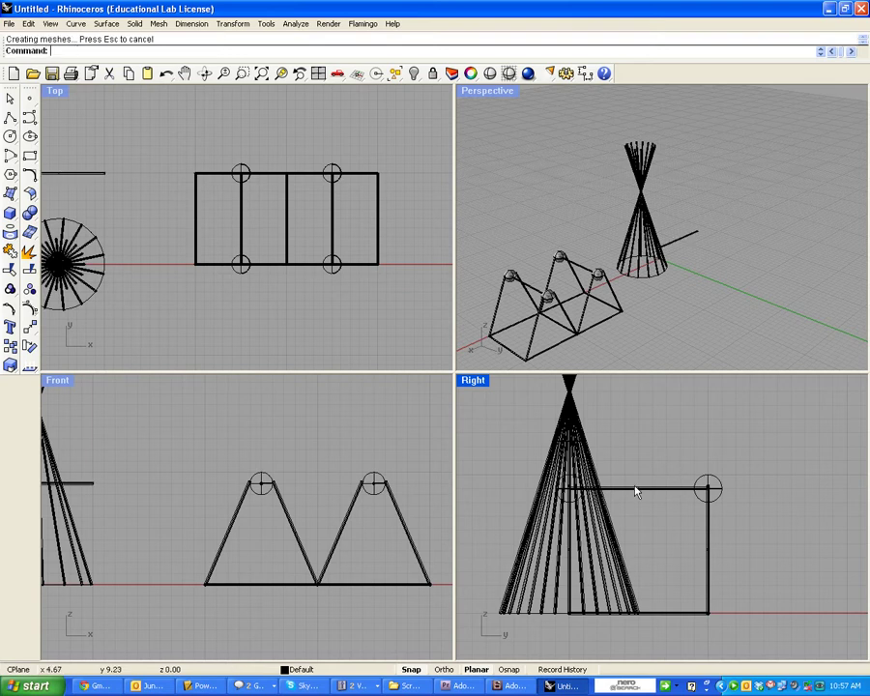
# Move the horizontal rod in the Front view so it spans the two ridge spheres on the y 10 side.
pyautogui.click(690, 237)
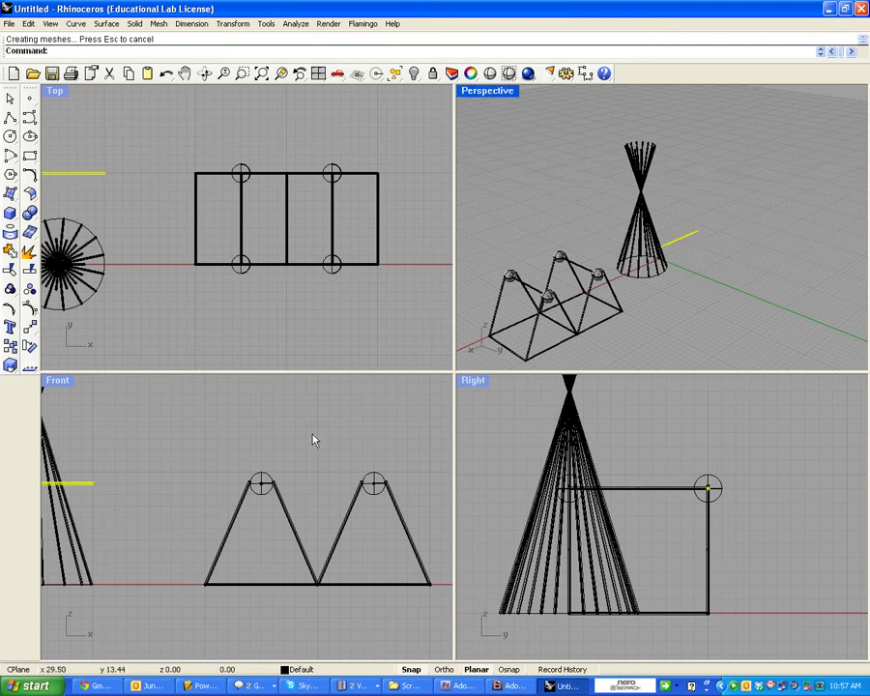
pyautogui.moveTo(166, 472); pyautogui.dragTo(145, 465, button='right')
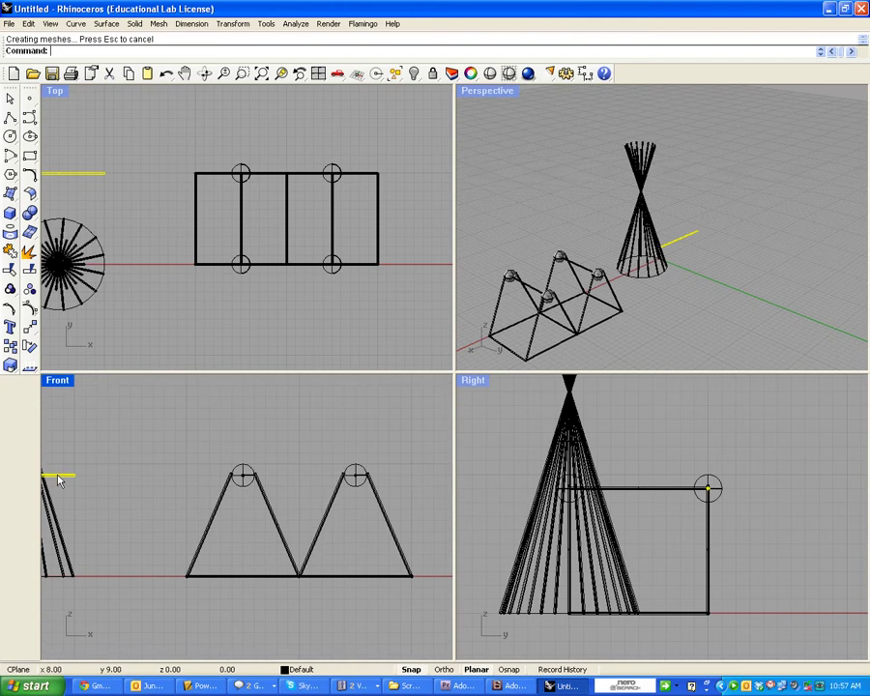
pyautogui.moveTo(58, 475); pyautogui.dragTo(338, 480)
pyautogui.press('Escape')
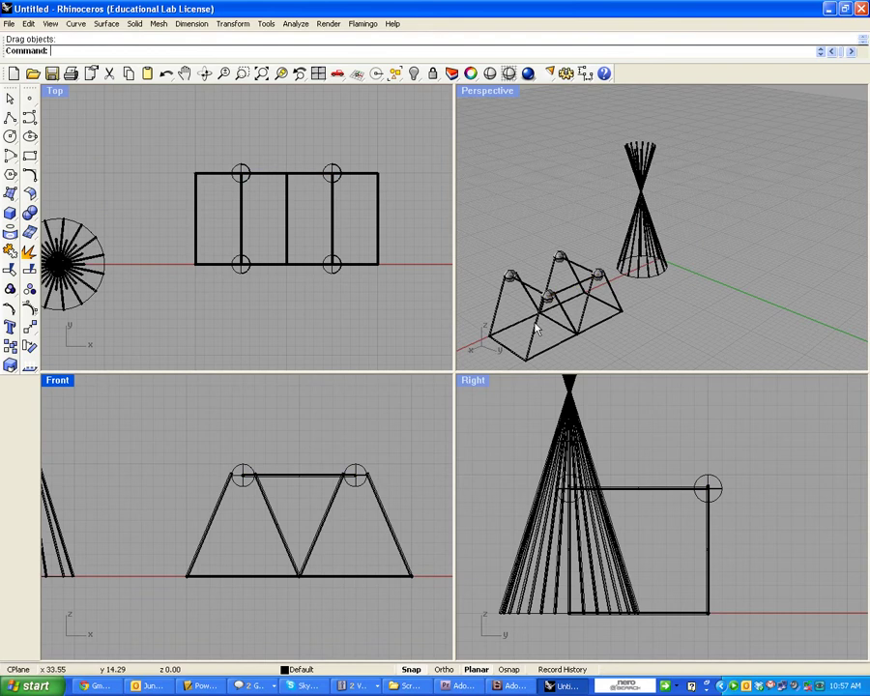
# Copy the connecting rod and move the copy in the Top view so it spans the two spheres at y 0.
pyautogui.click(291, 476)
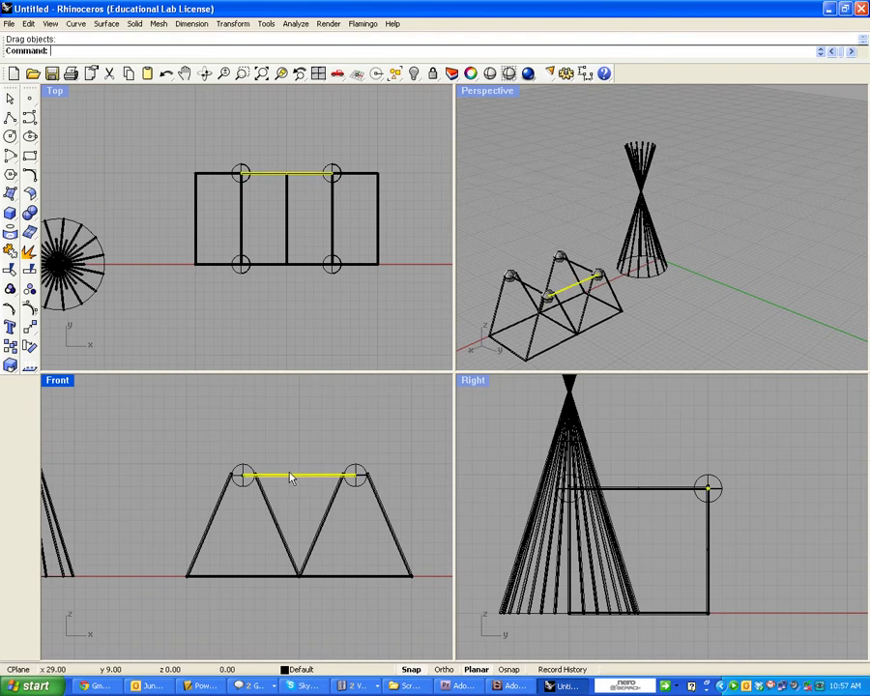
pyautogui.hotkey('ctrl', 'c')
pyautogui.hotkey('ctrl', 'v')
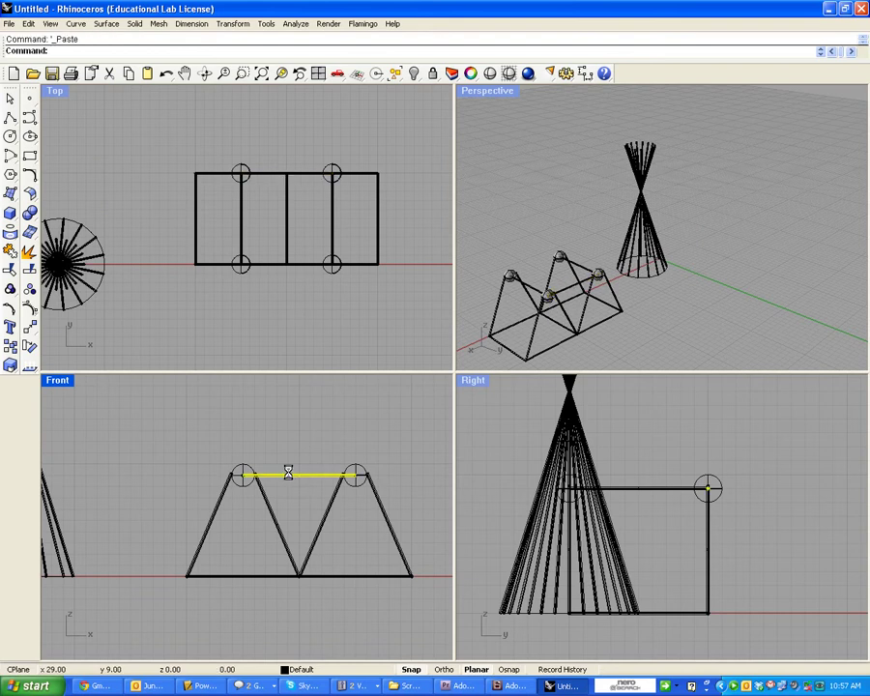
pyautogui.moveTo(285, 177); pyautogui.dragTo(285, 271)
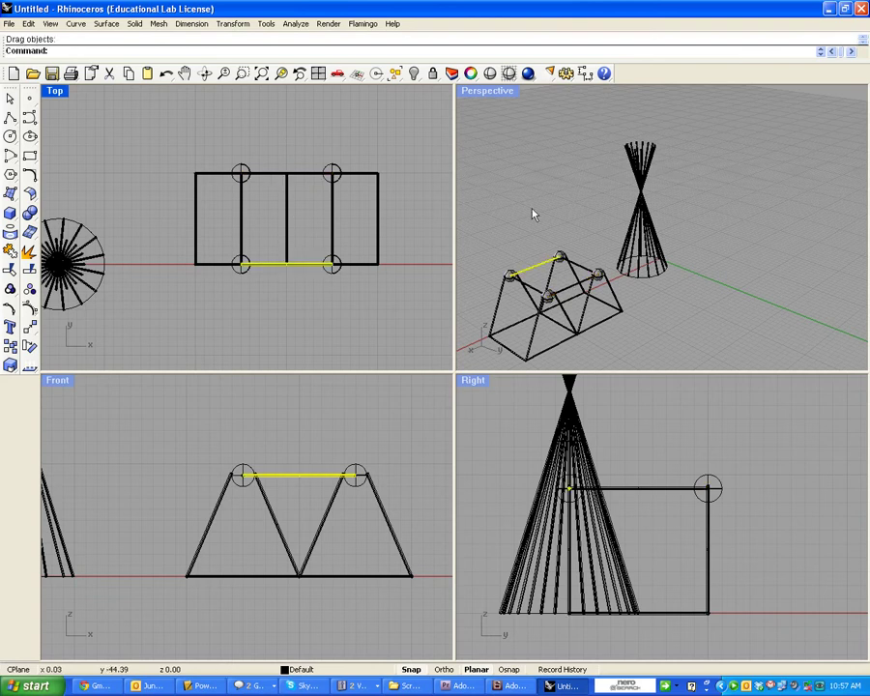
pyautogui.click(533, 241)
# Group both tilted frames together with their spheres and the two connecting rods.
pyautogui.moveTo(618, 339)
pyautogui.mouseDown(button='right')
pyautogui.moveTo(593, 309)
pyautogui.moveTo(639, 305)
pyautogui.moveTo(643, 316)
pyautogui.moveTo(622, 322)
pyautogui.mouseUp(button='right')
pyautogui.scroll(-2, 622, 322)
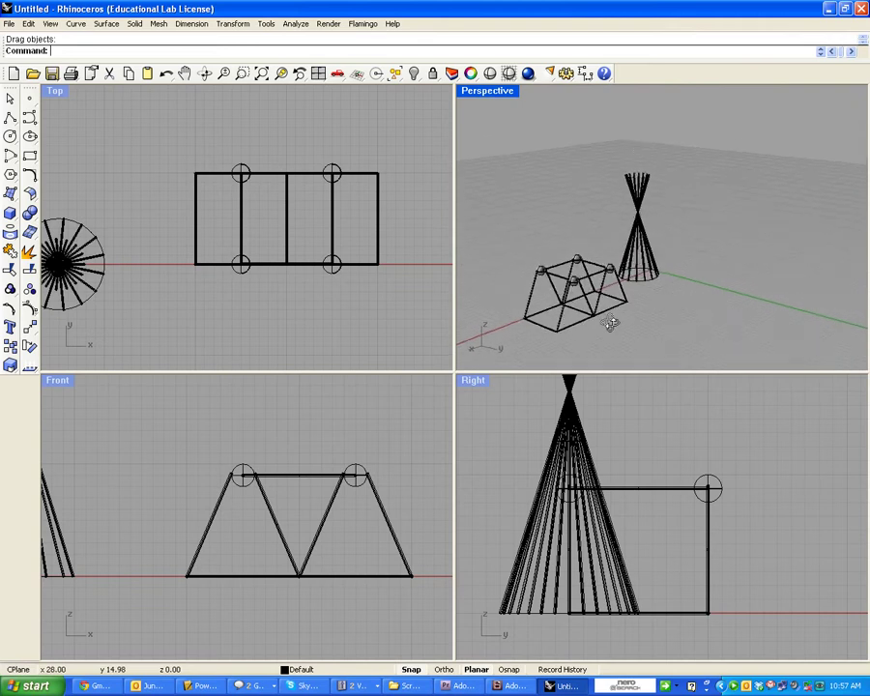
pyautogui.scroll(4, 625, 348)
pyautogui.scroll(-2, 625, 348)
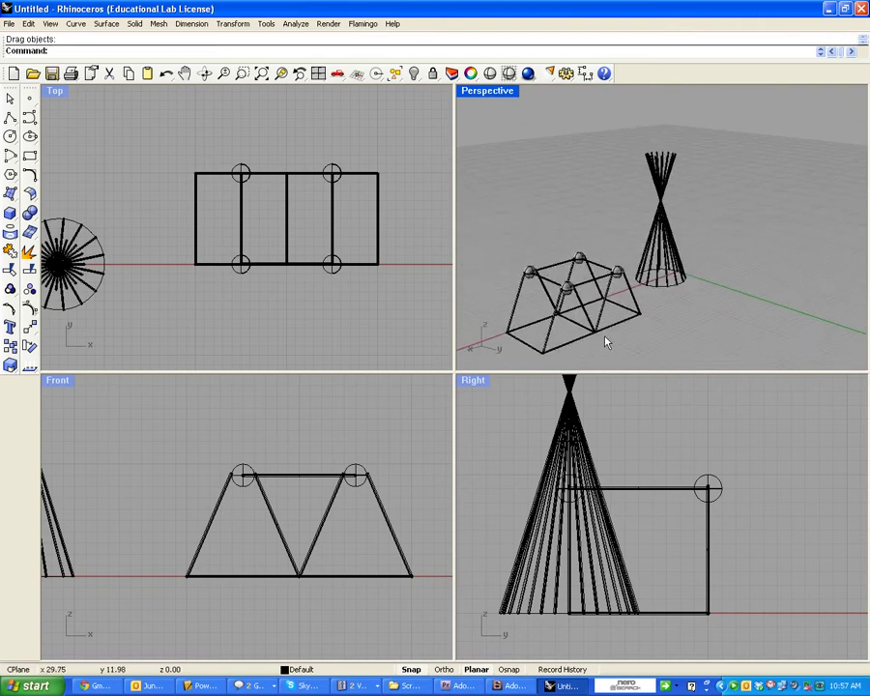
pyautogui.moveTo(603, 343); pyautogui.dragTo(599, 338, button='right')
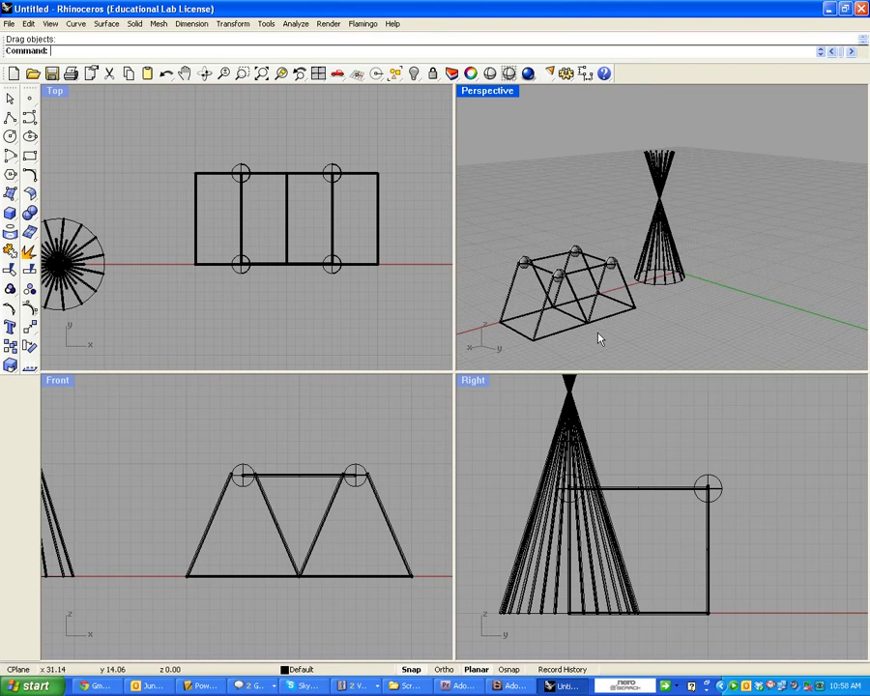
pyautogui.click(383, 597)
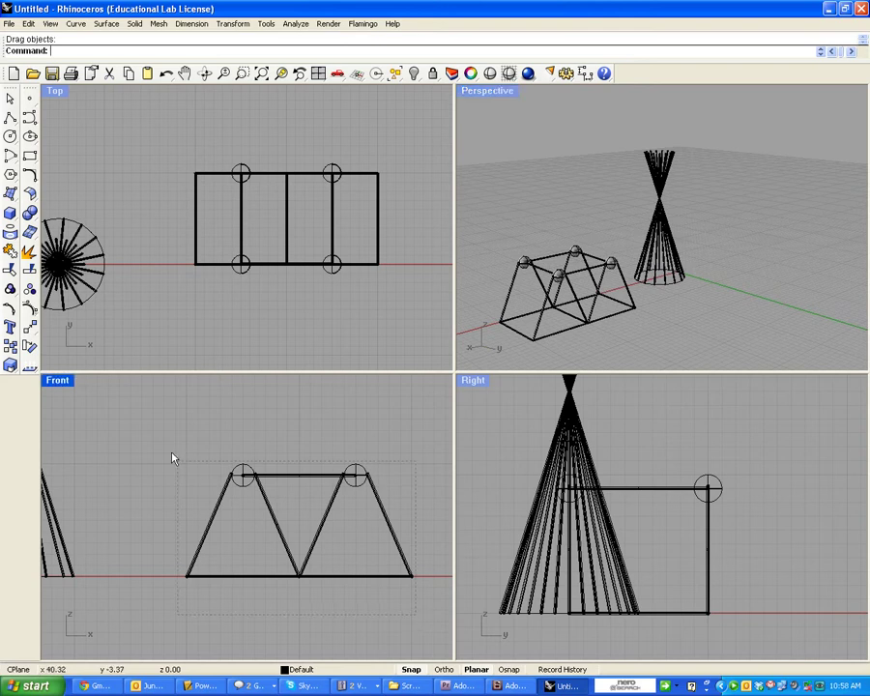
pyautogui.moveTo(172, 458); pyautogui.dragTo(173, 453)
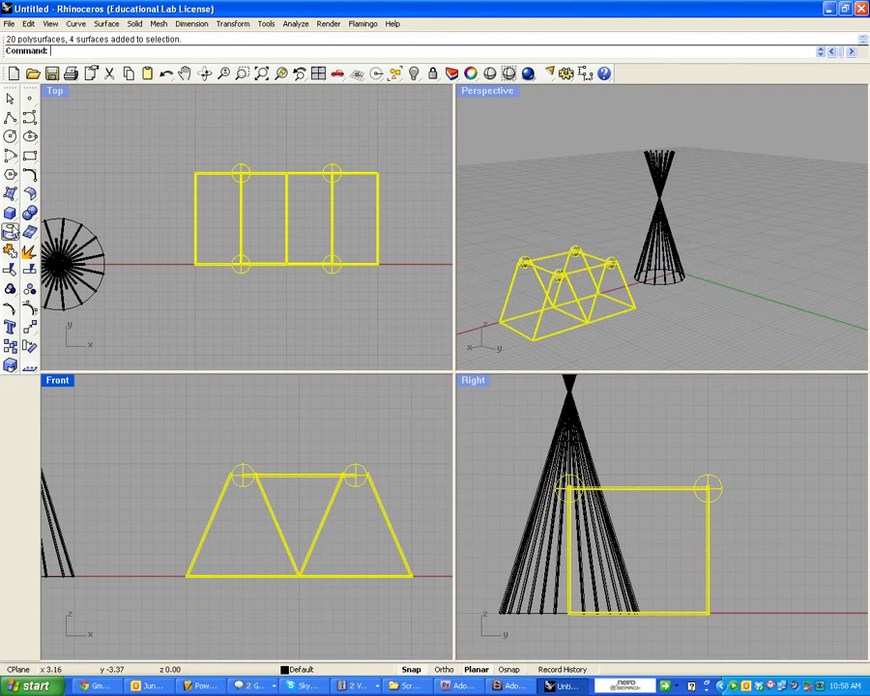
pyautogui.click(9, 289)
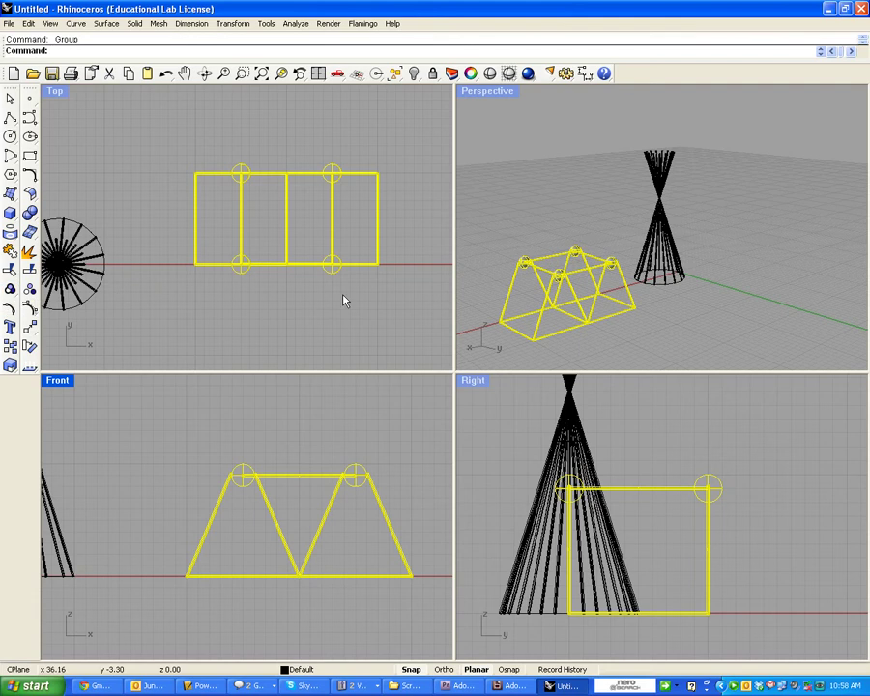
# Copy the grouped double frame and move the copy about 19 units along X in the Top view, beside the original.
pyautogui.hotkey('ctrl', 'c')
pyautogui.hotkey('ctrl', 'v')
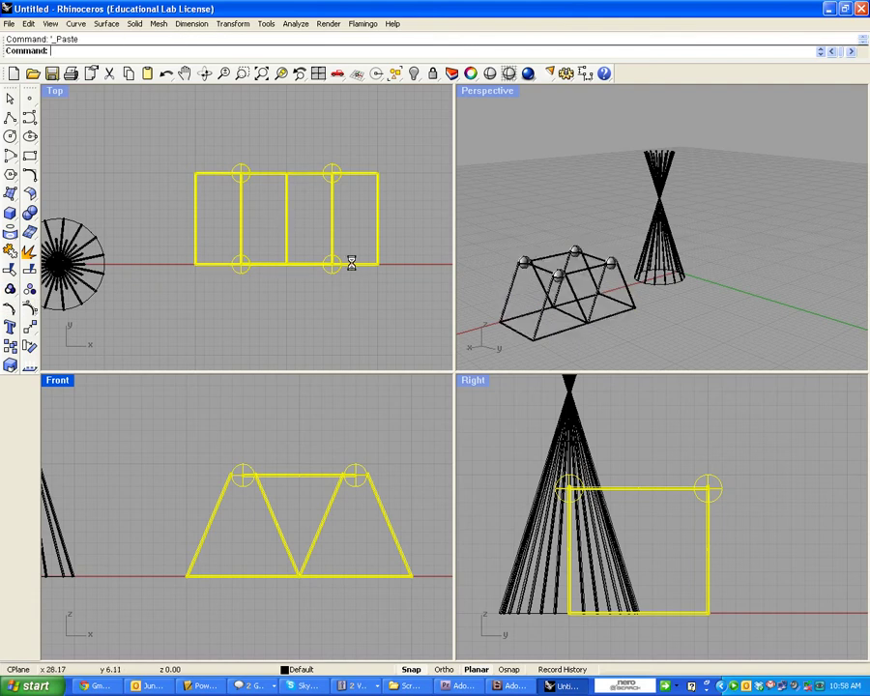
pyautogui.moveTo(359, 320); pyautogui.dragTo(230, 313, button='right')
pyautogui.scroll(-3, 261, 317)
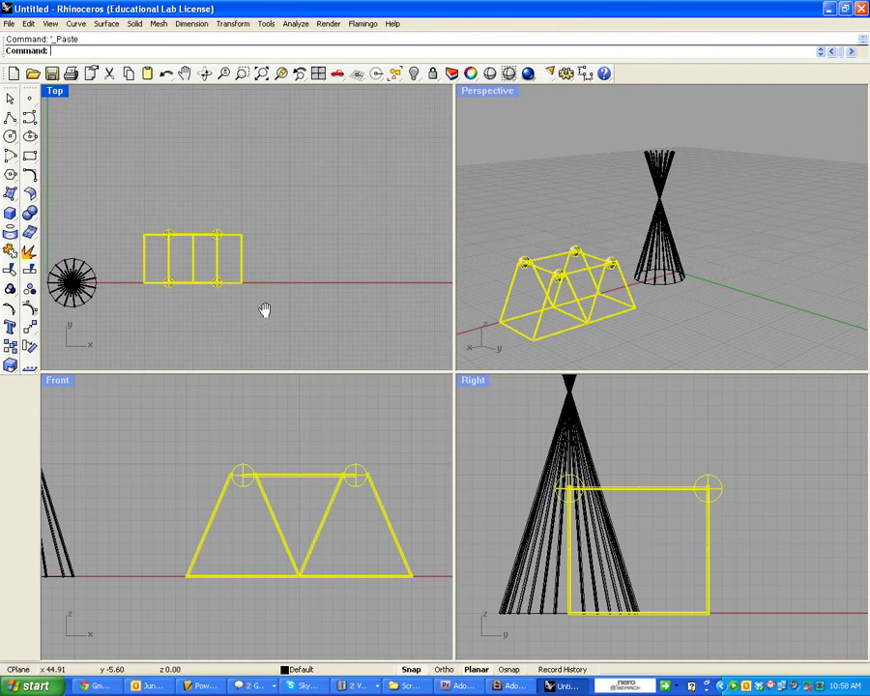
pyautogui.moveTo(200, 258); pyautogui.dragTo(289, 262)
# Paste two more double frames in the Top view, both shifted 10 units along X, one 10 units down and one 10 units up in Y.
pyautogui.scroll(-2, 229, 321)
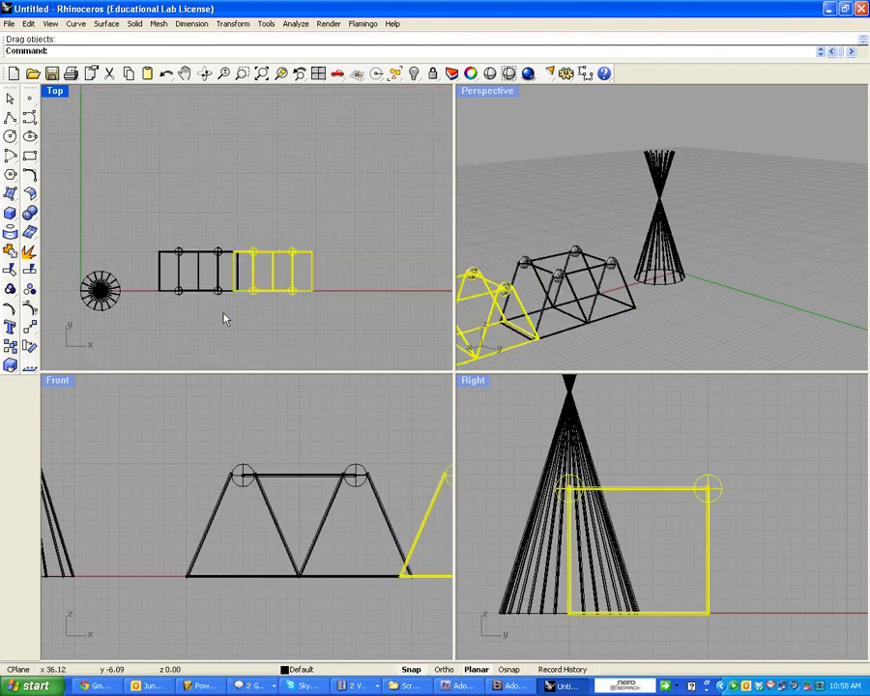
pyautogui.hotkey('ctrl', 'v')
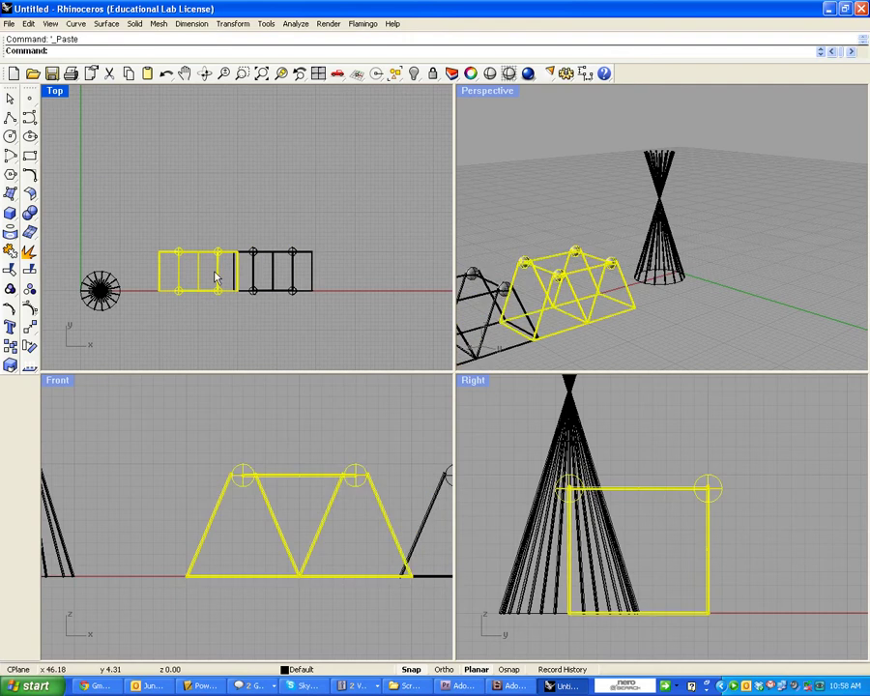
pyautogui.moveTo(217, 272); pyautogui.dragTo(258, 312)
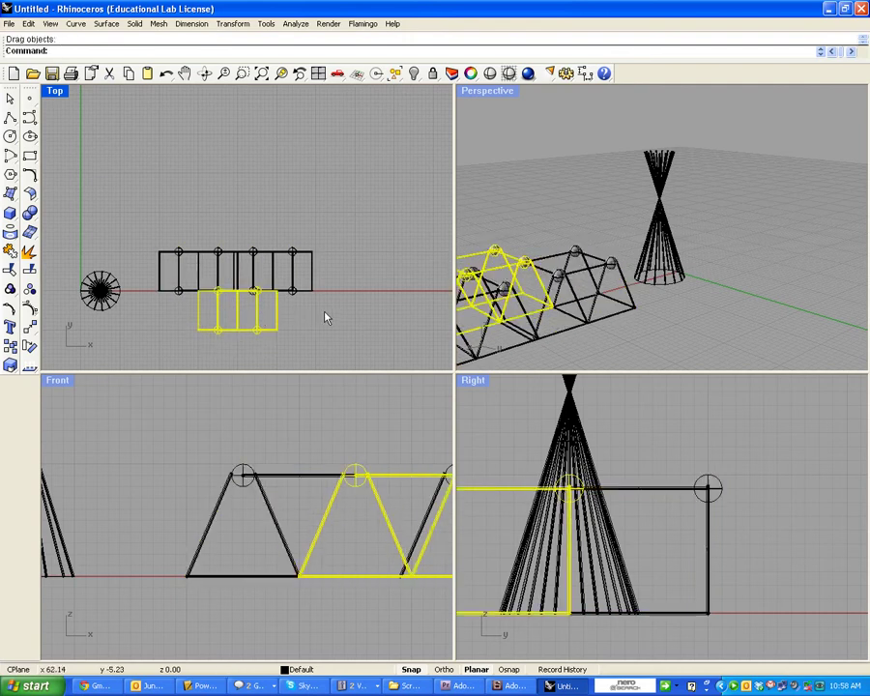
pyautogui.hotkey('ctrl', 'v')
pyautogui.moveTo(200, 274); pyautogui.dragTo(239, 231)
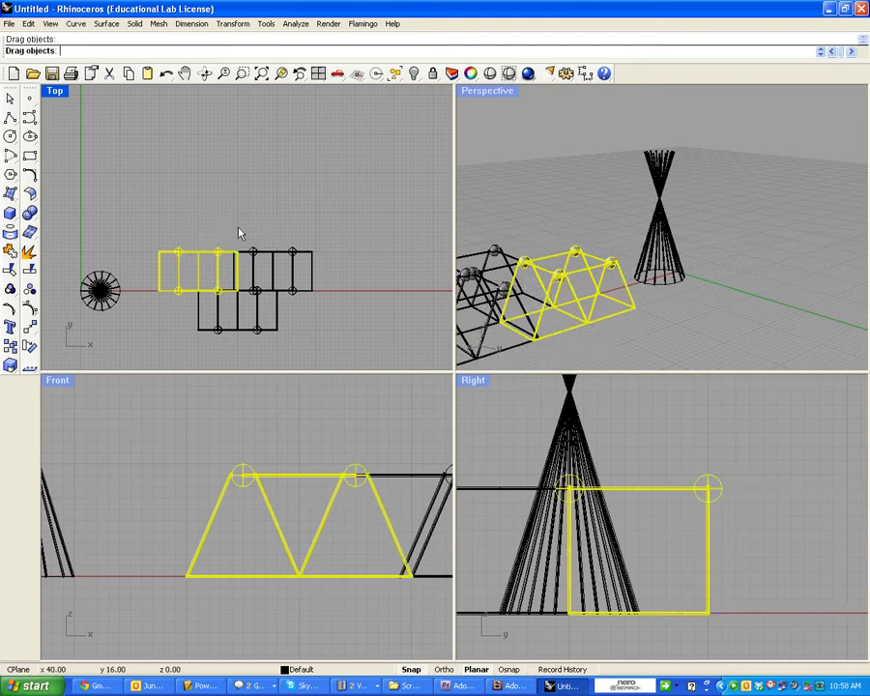
pyautogui.click(327, 216)
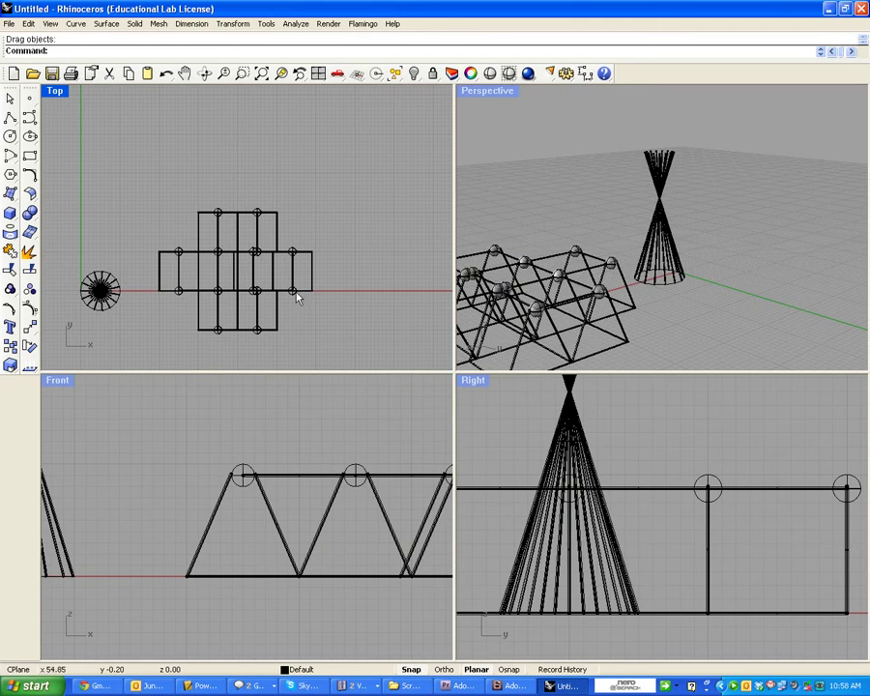
# Move the overlapping double frame 1 unit along X to x 40 so it adjoins the original's edge.
pyautogui.scroll(4, 238, 292)
pyautogui.click(232, 283)
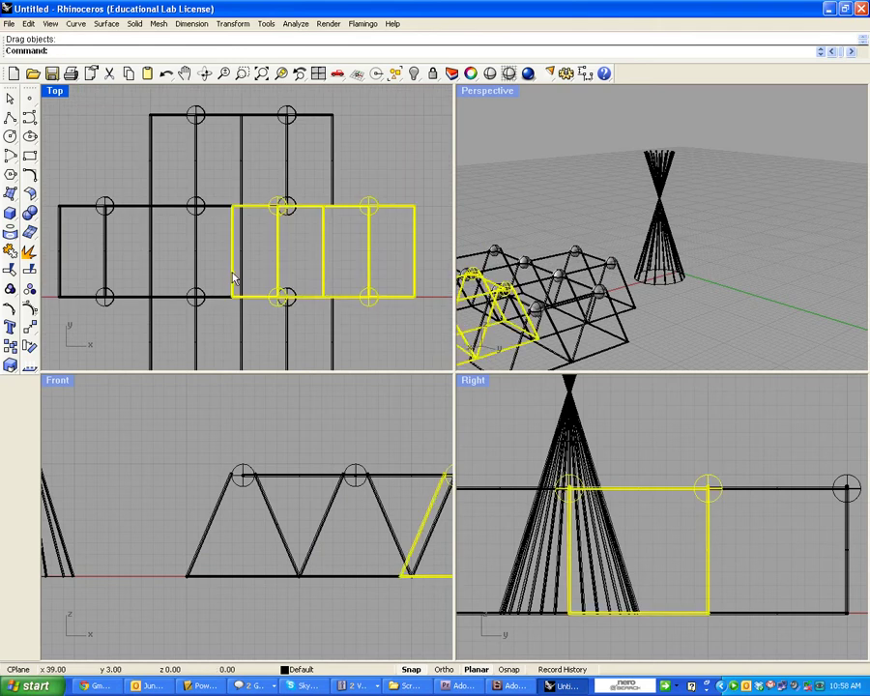
pyautogui.moveTo(234, 278); pyautogui.dragTo(247, 274)
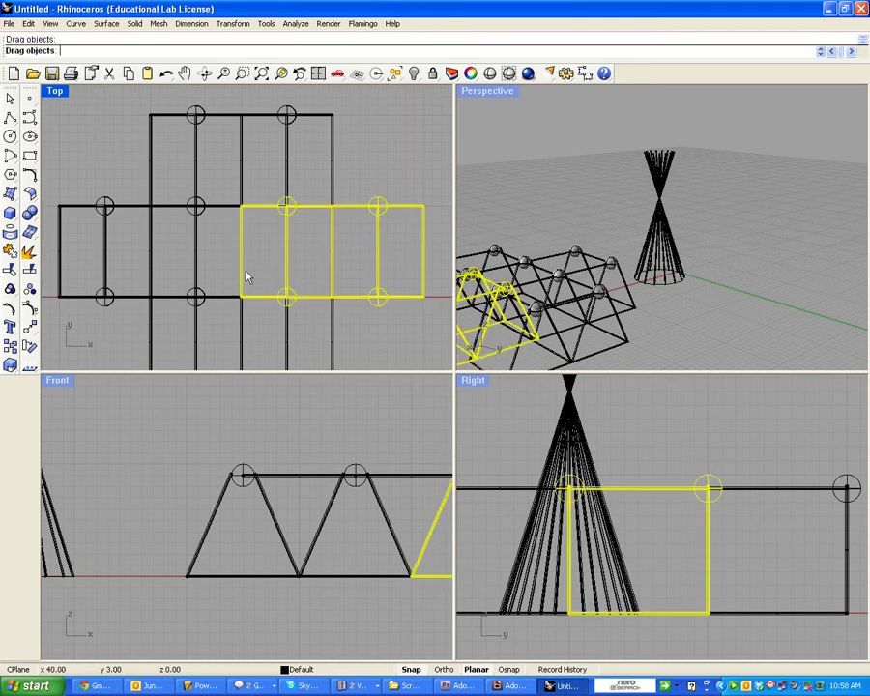
pyautogui.click(391, 285)
# Examine the assembled cross-shaped frame structure from several angles in the maximized Perspective view.
pyautogui.scroll(-3, 390, 285)
pyautogui.scroll(-3, 502, 295)
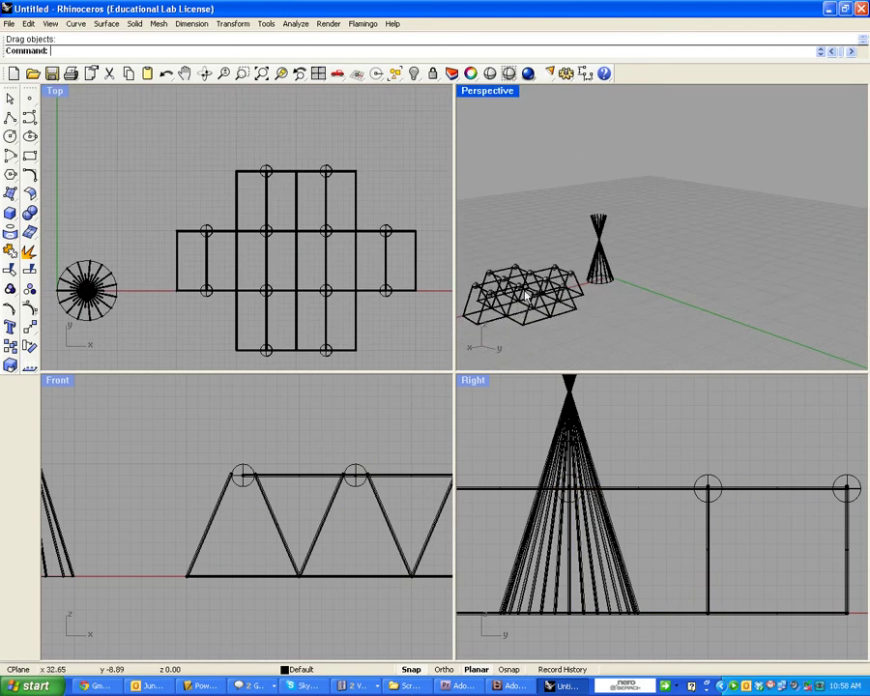
pyautogui.moveTo(498, 295); pyautogui.dragTo(600, 291, button='right')
pyautogui.scroll(3, 513, 145)
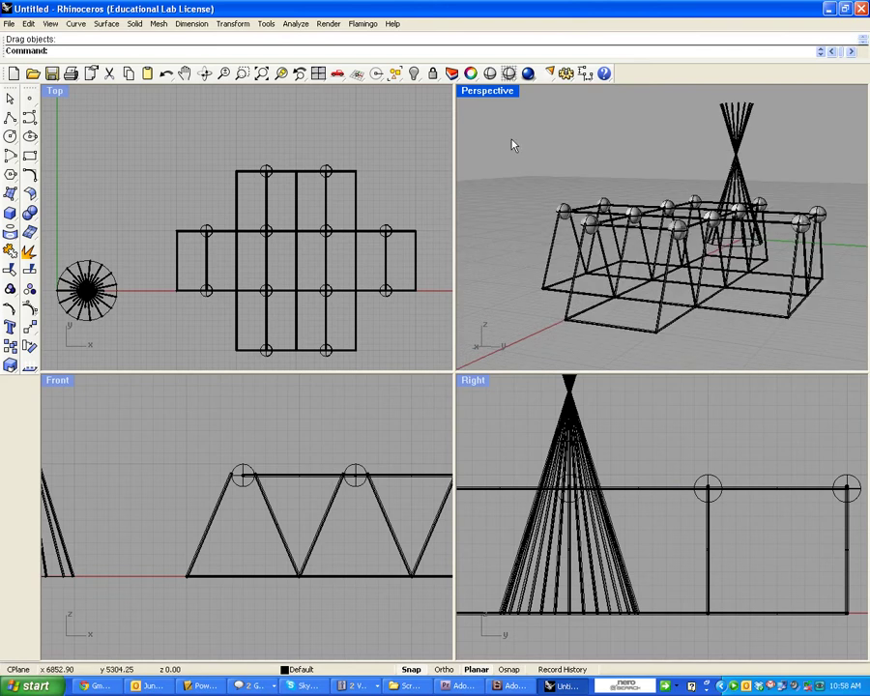
pyautogui.doubleClick(483, 91)
pyautogui.scroll(-3, 429, 409)
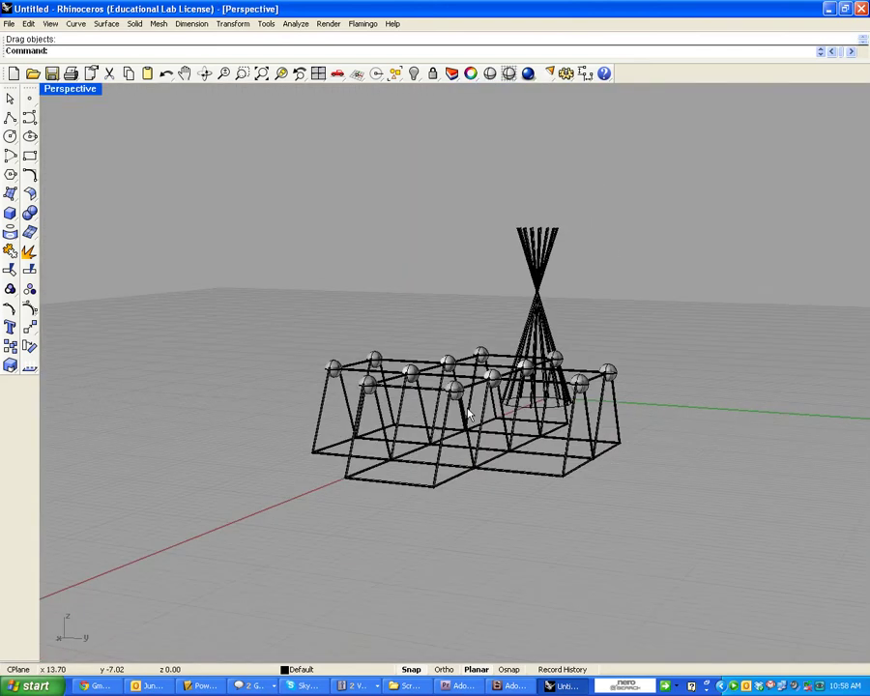
pyautogui.moveTo(468, 412); pyautogui.dragTo(421, 427, button='right')
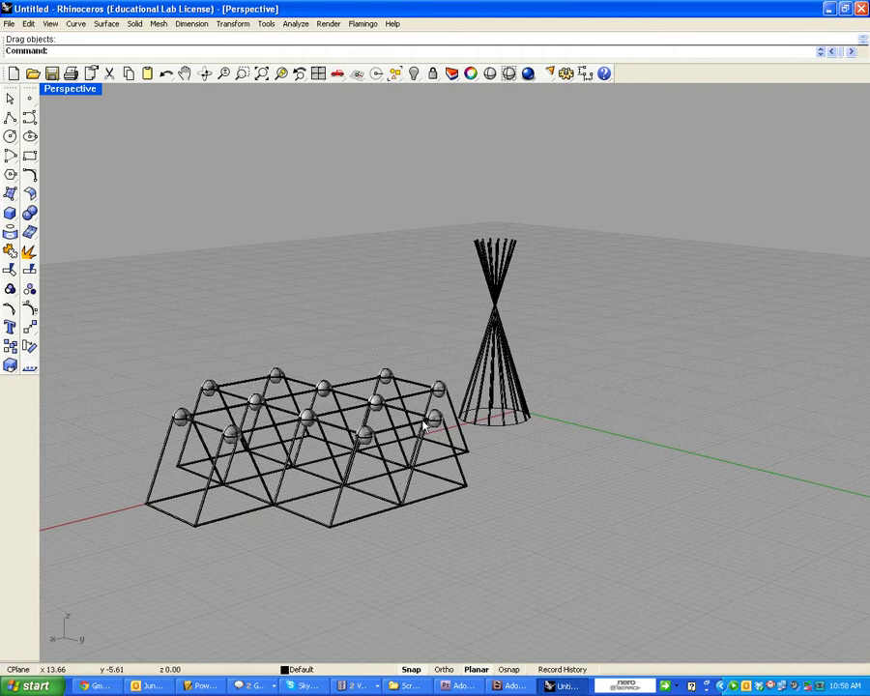
pyautogui.moveTo(373, 470); pyautogui.dragTo(401, 480, button='right')
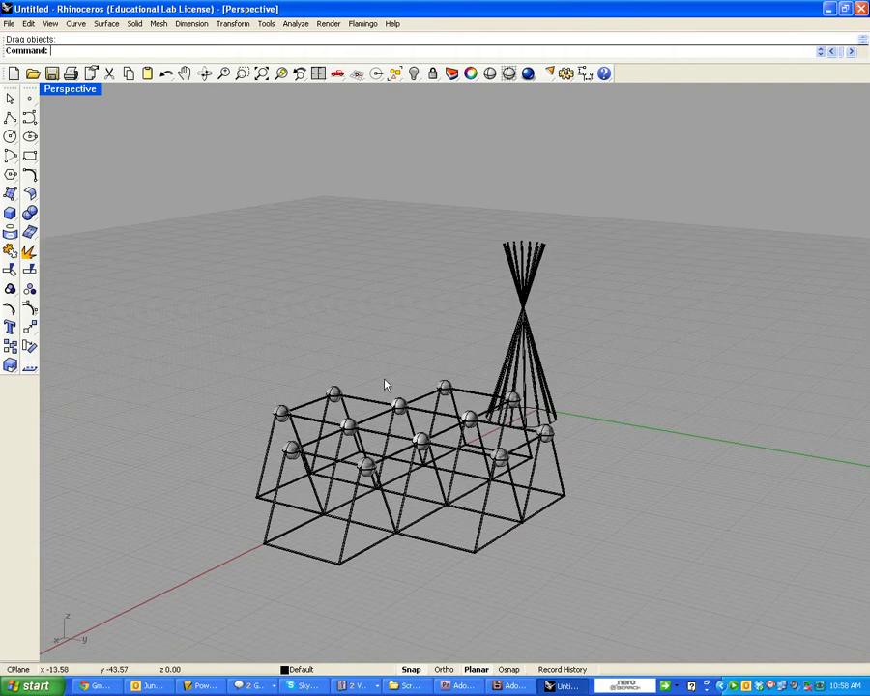
pyautogui.scroll(3, 369, 508)
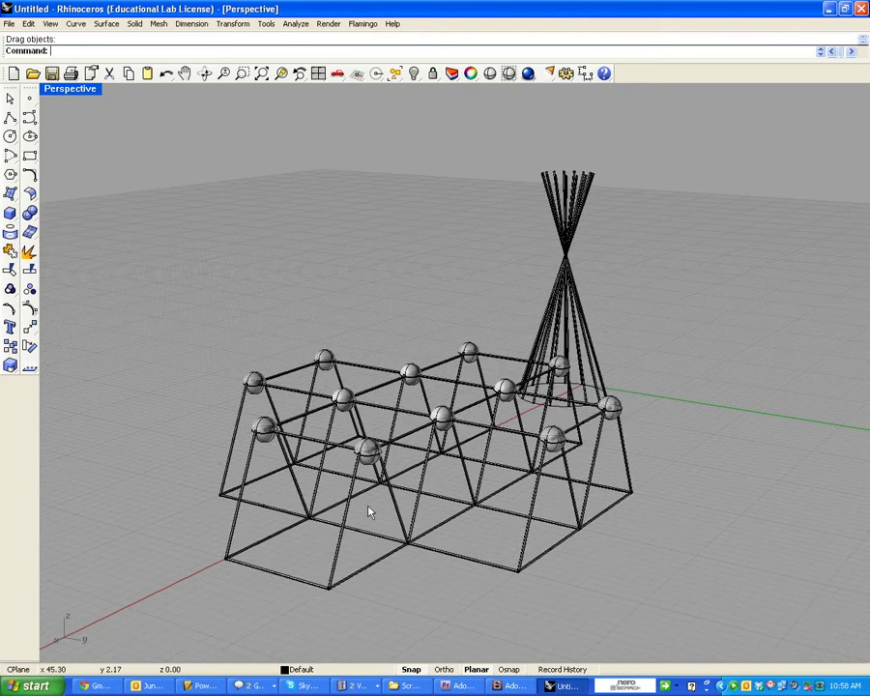
pyautogui.doubleClick(72, 92)
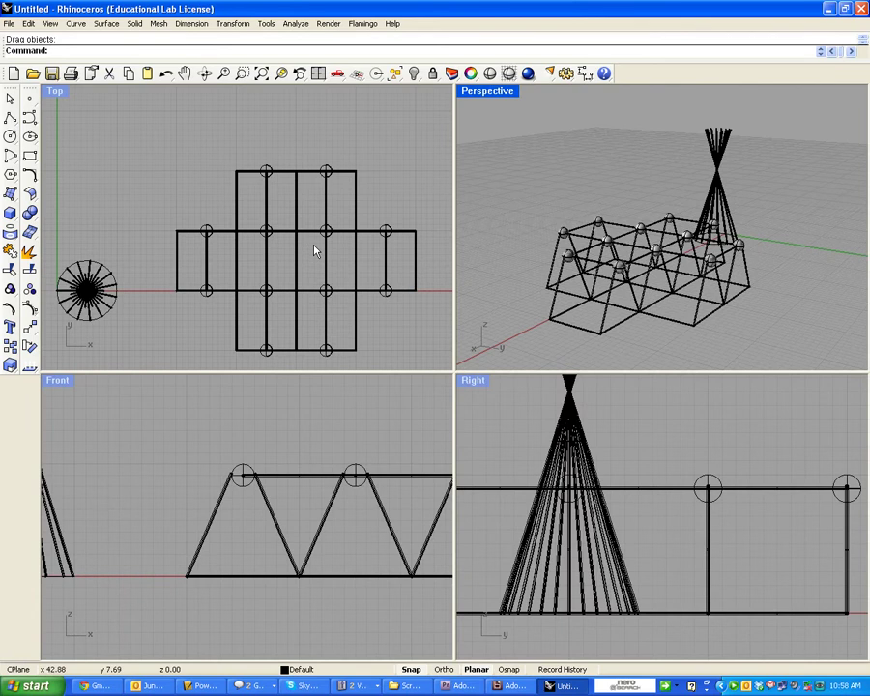
# Copy the entire cross-shaped frame structure and move the copy up about 9 units in the Front view, directly on top of the original.
pyautogui.moveTo(392, 333); pyautogui.dragTo(303, 259, button='right')
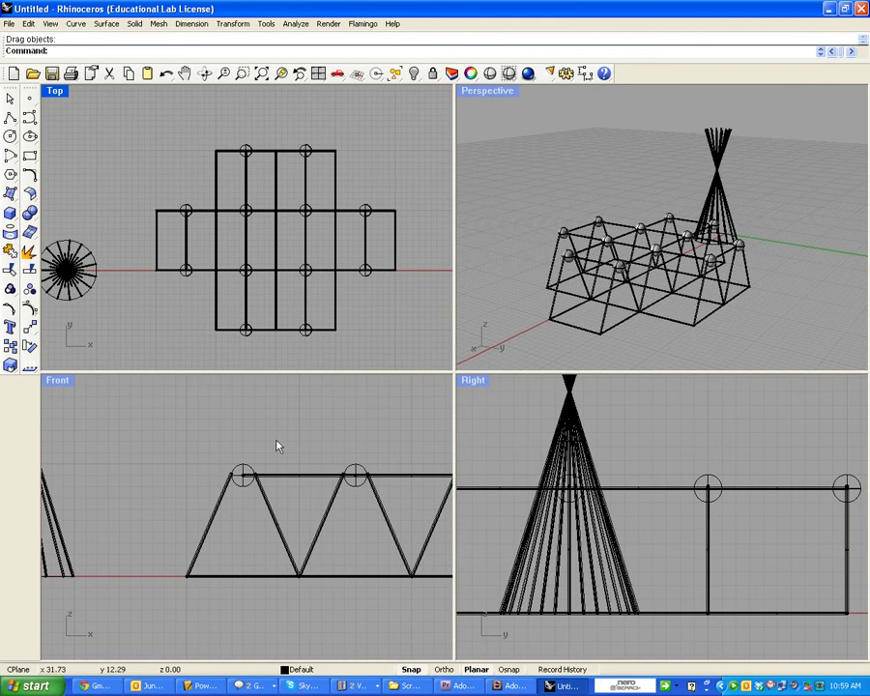
pyautogui.moveTo(274, 442); pyautogui.dragTo(241, 441, button='right')
pyautogui.scroll(-3, 232, 441)
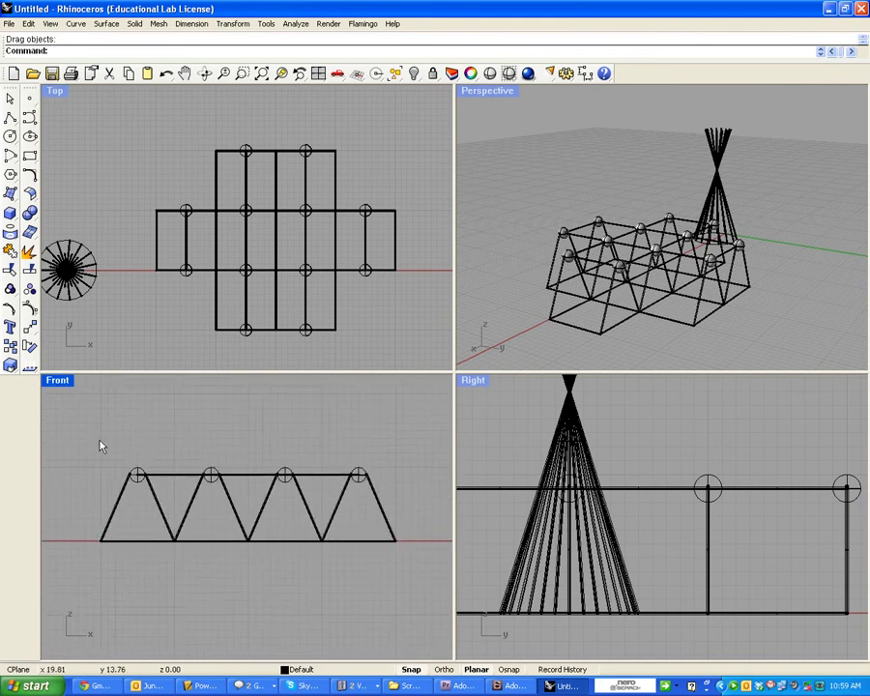
pyautogui.moveTo(98, 441); pyautogui.dragTo(406, 566)
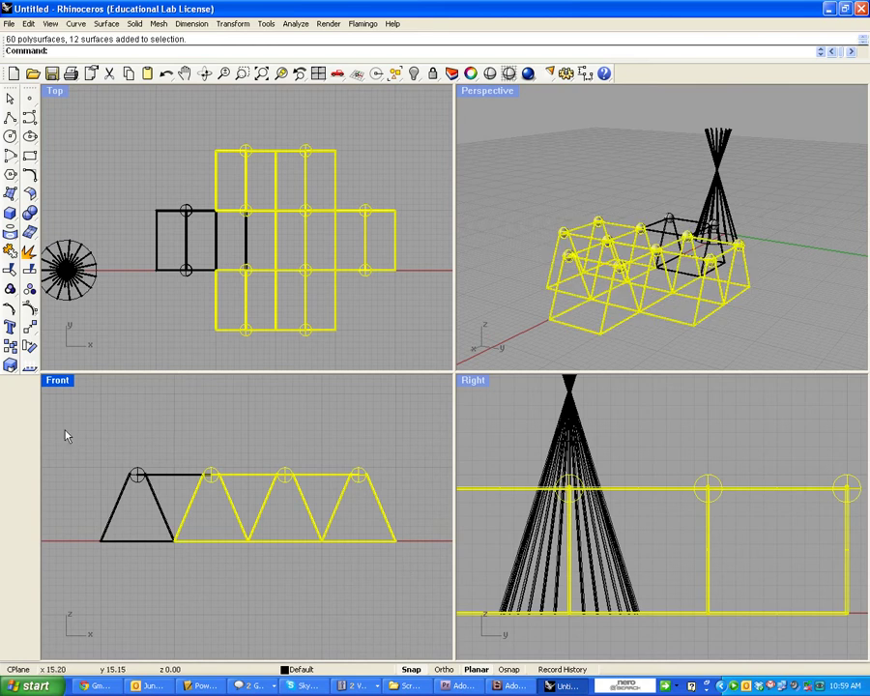
pyautogui.moveTo(65, 431); pyautogui.dragTo(410, 565)
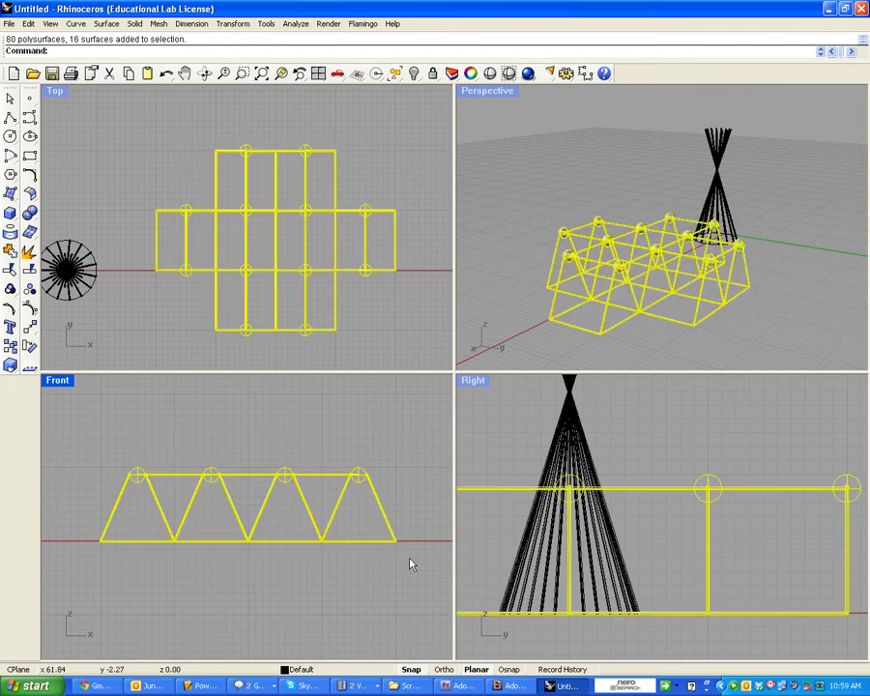
pyautogui.hotkey('ctrl', 'c')
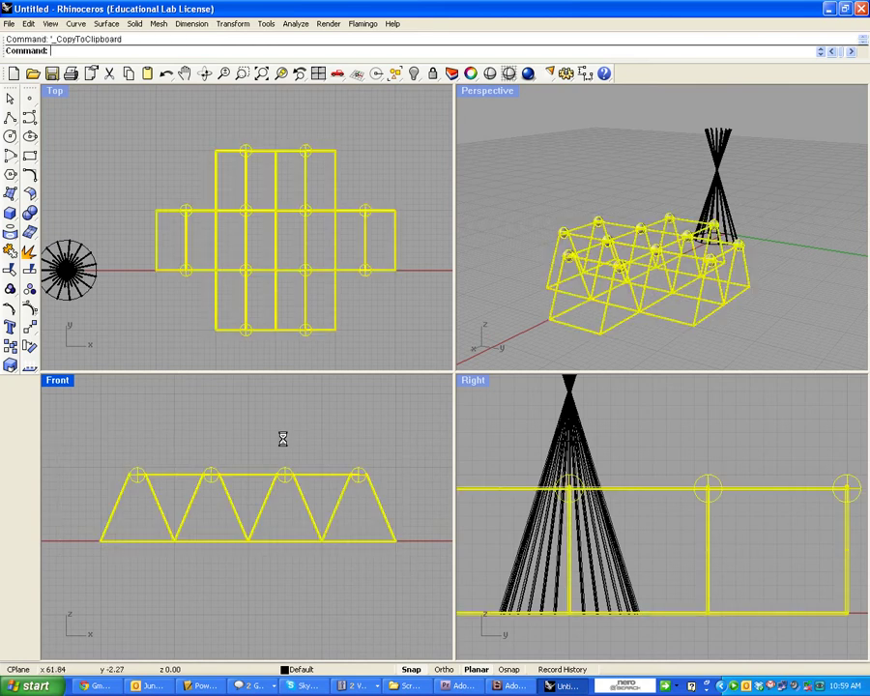
pyautogui.hotkey('ctrl', 'v')
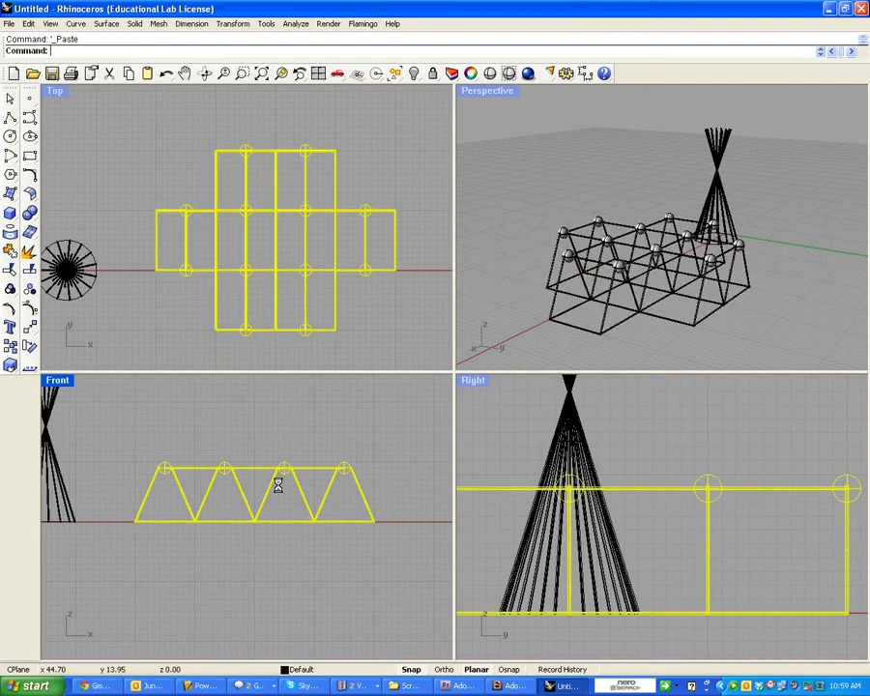
pyautogui.moveTo(302, 382); pyautogui.dragTo(288, 468, button='right')
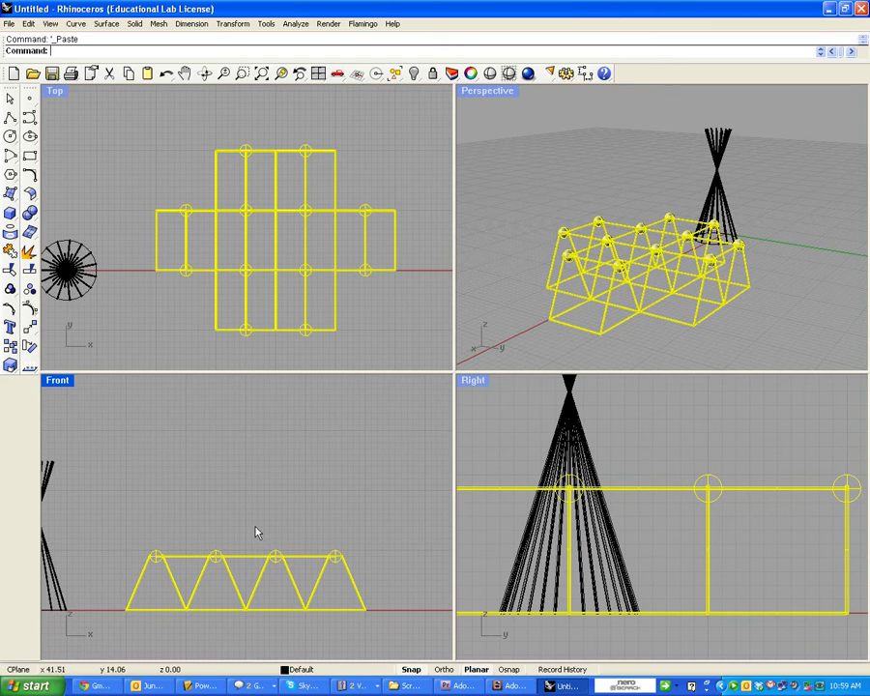
pyautogui.moveTo(243, 559); pyautogui.dragTo(243, 510)
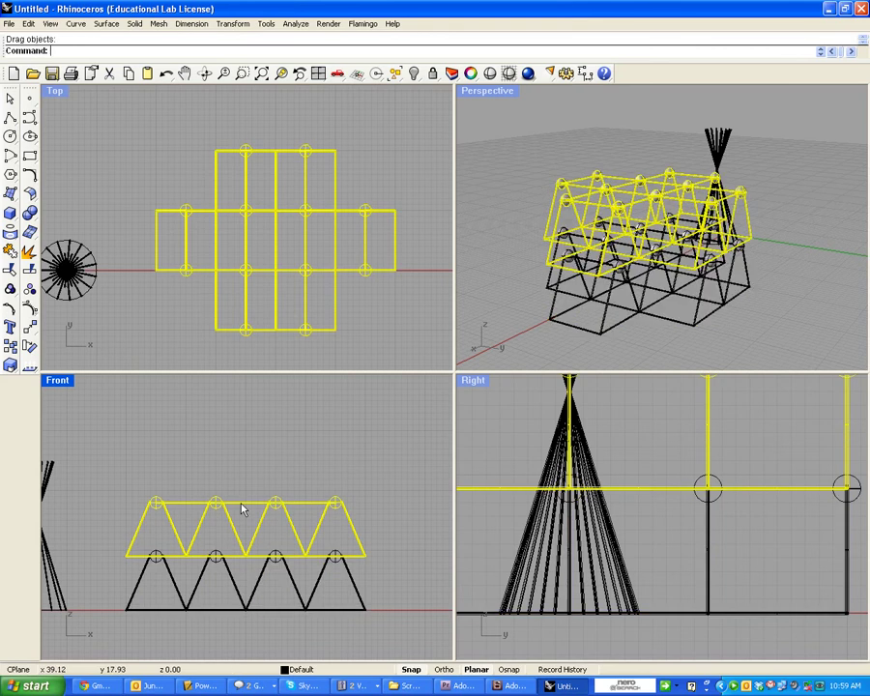
# Paste another copy of the frame structure and raise it about 18 units in the Front view as a third tier, leaving it deselected.
pyautogui.hotkey('ctrl', 'v')
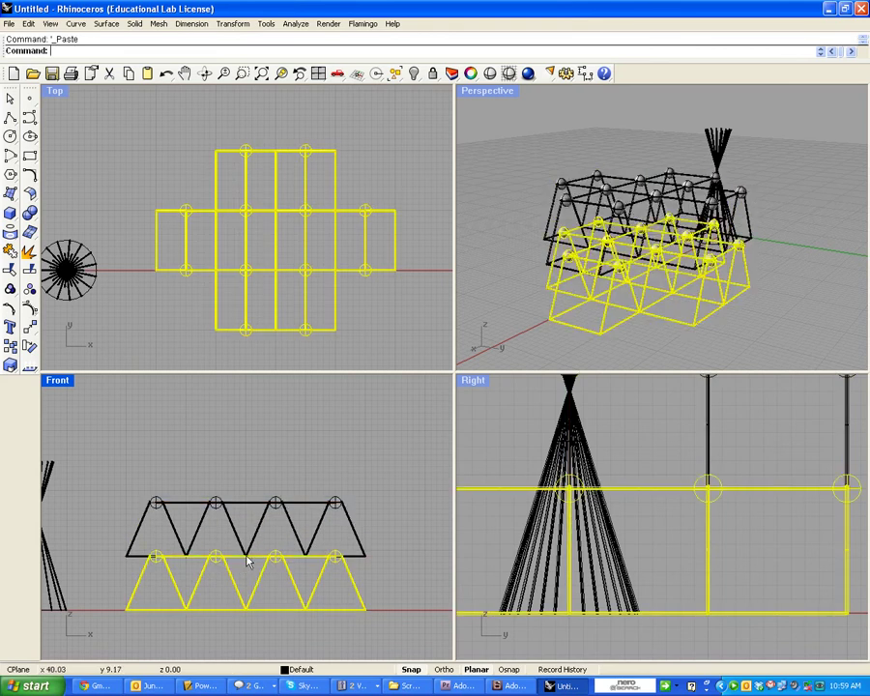
pyautogui.moveTo(246, 560); pyautogui.dragTo(249, 452)
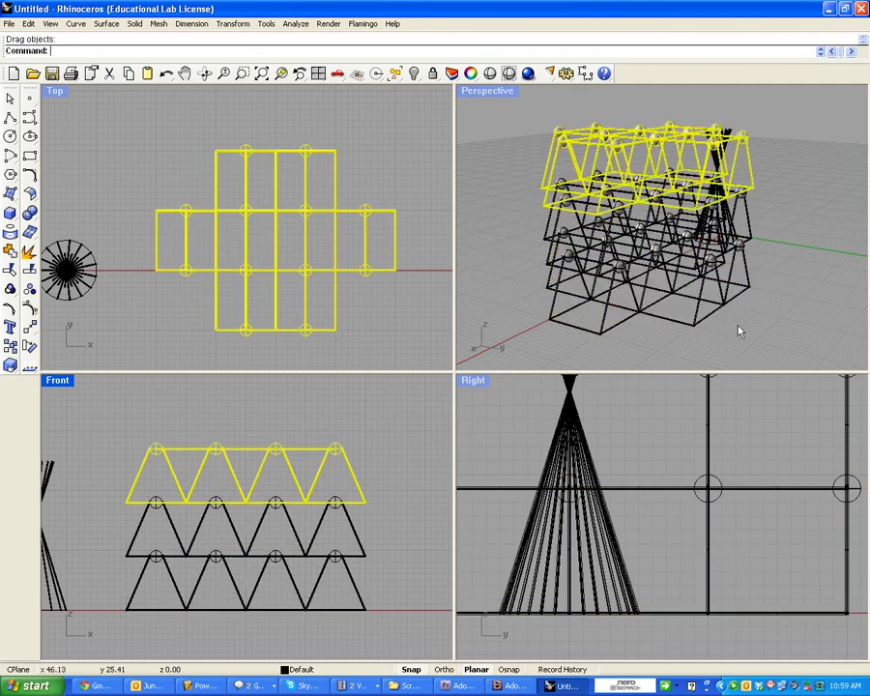
pyautogui.click(790, 316)
# Examine the three-tier frame structure from different angles in the maximized Perspective view.
pyautogui.moveTo(790, 316); pyautogui.dragTo(696, 303, button='right')
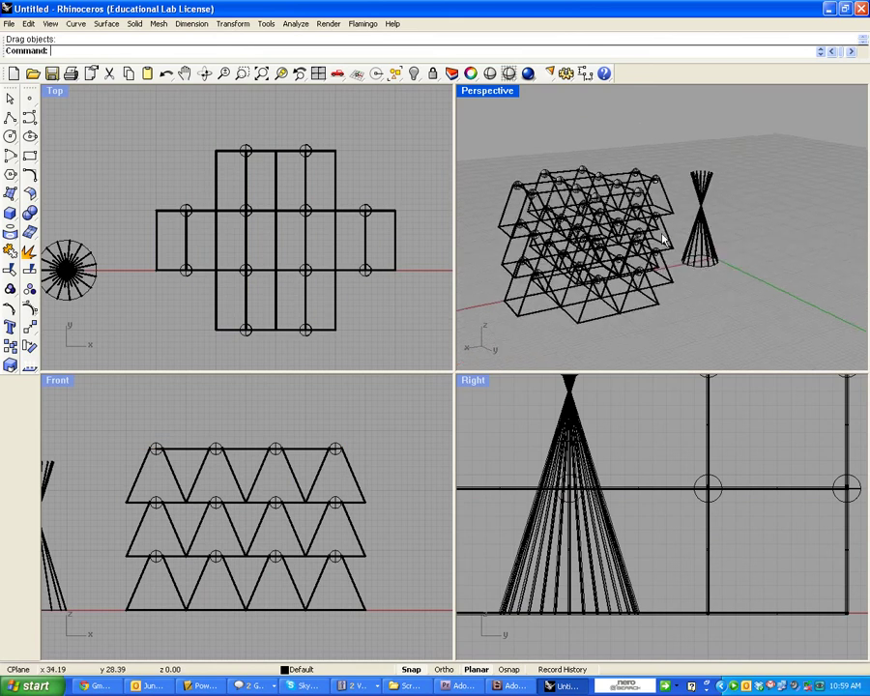
pyautogui.doubleClick(486, 92)
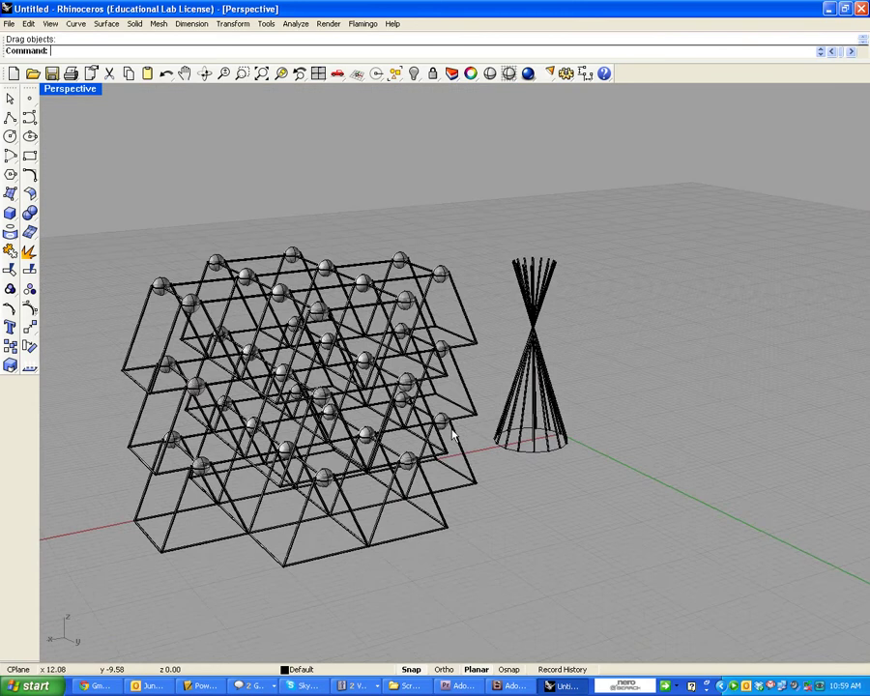
pyautogui.moveTo(451, 434); pyautogui.dragTo(454, 420, button='right')
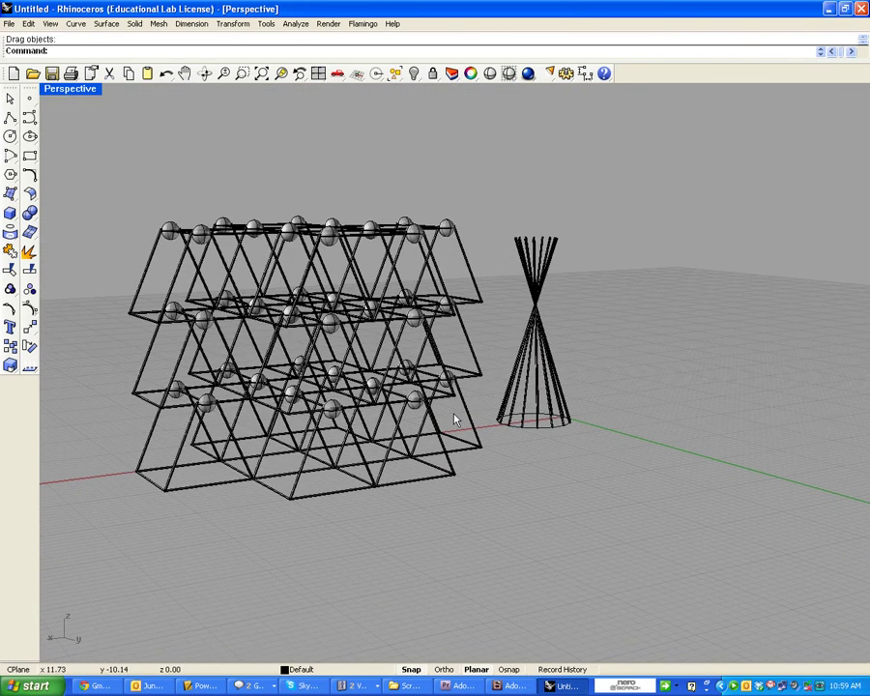